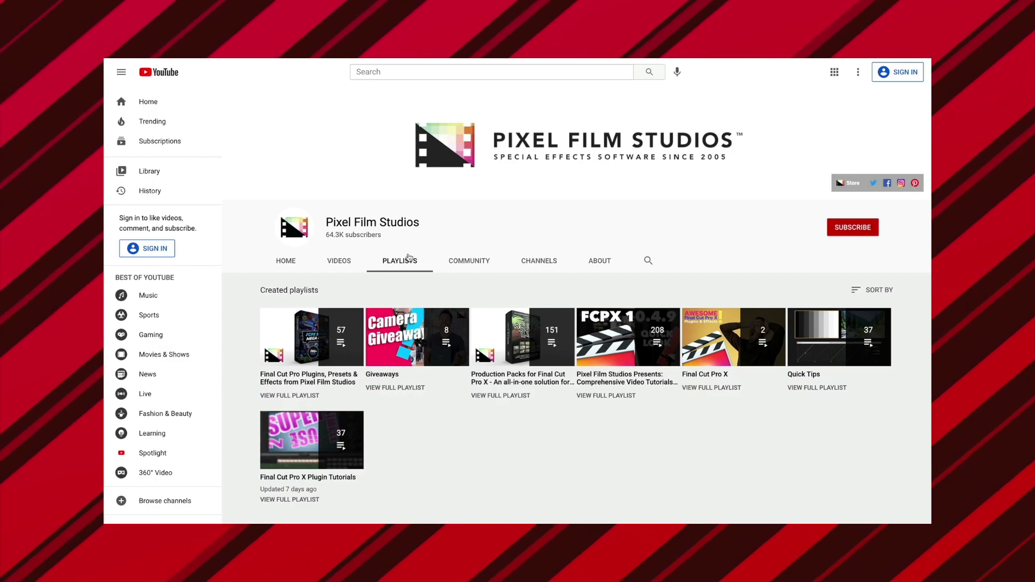
Step: Open the Pixel Film Studios Presents comprehensive video tutorials playlist on YouTube and browse its list of lessons
click(613, 377)
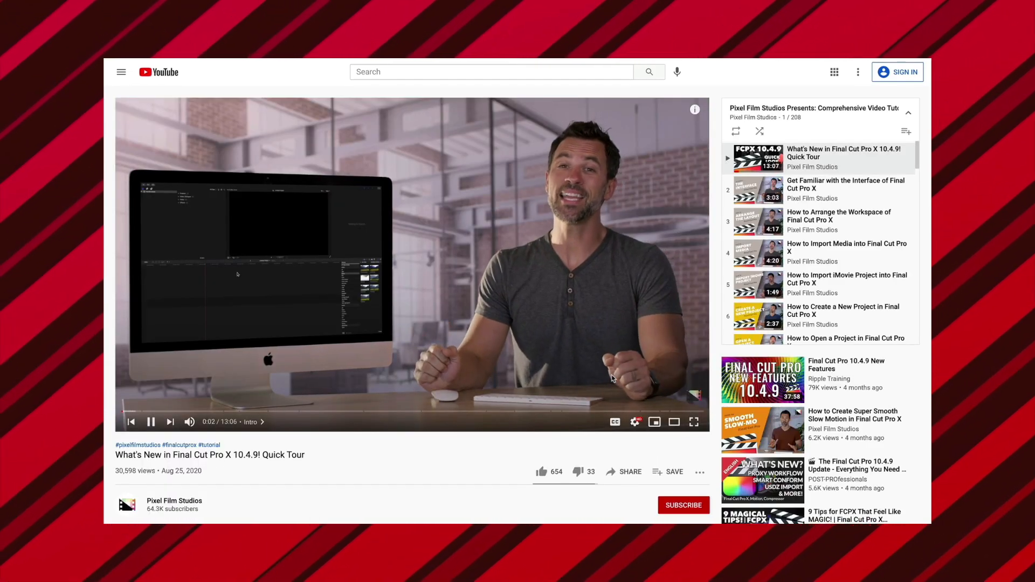
scroll(794, 259, down, 15)
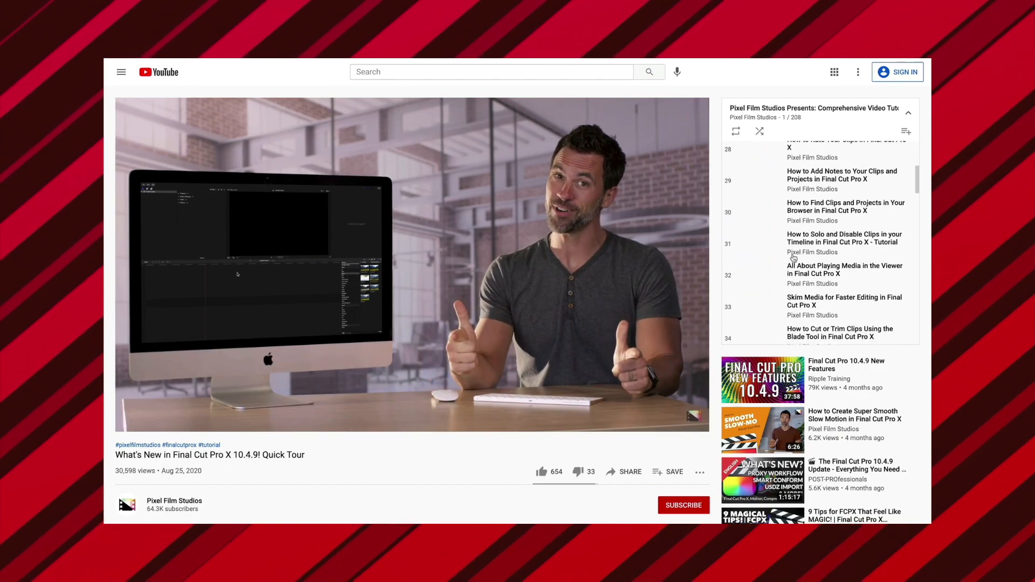
scroll(793, 259, up, 5)
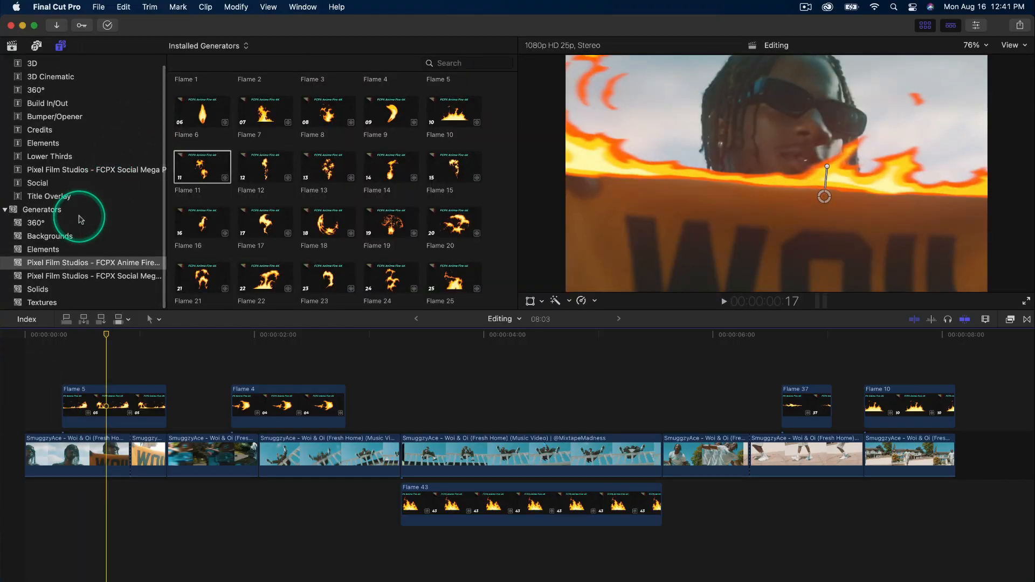
Step: In Final Cut Pro, show the Pixel Film Studios FCPX Anime Fire category of generators with a narrower category sidebar
click(85, 264)
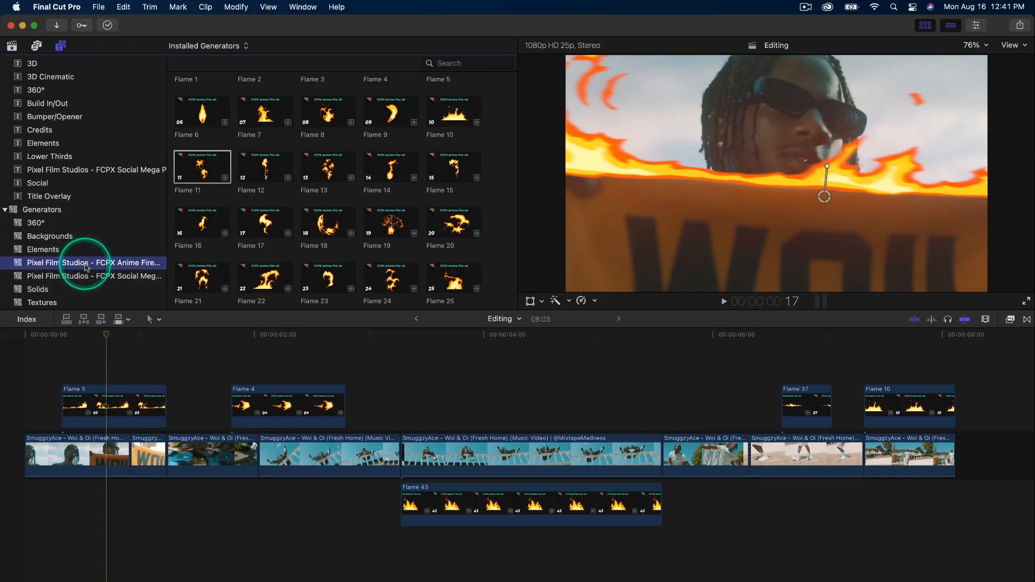
drag(157, 244, 132, 250)
click(98, 265)
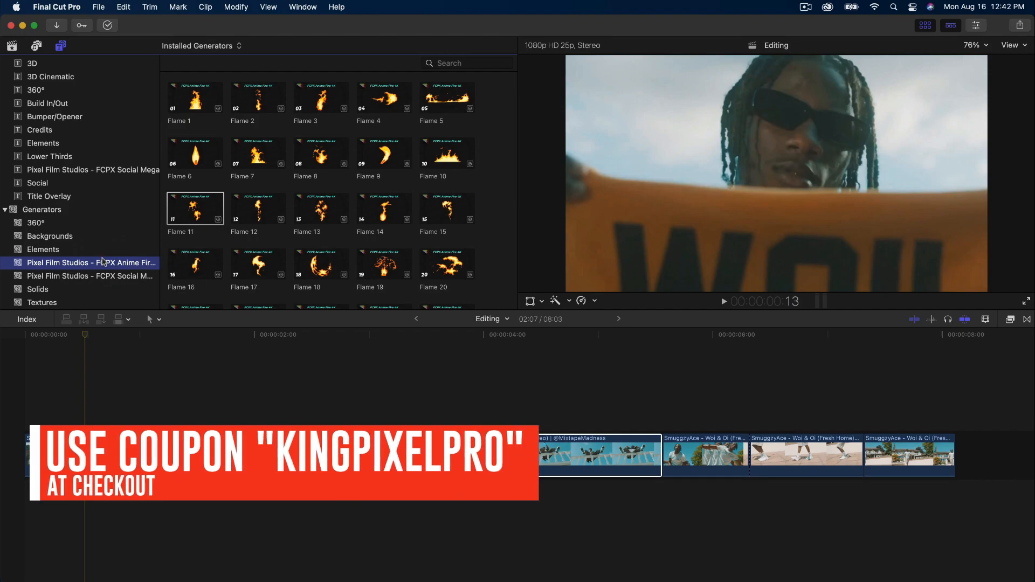
click(58, 50)
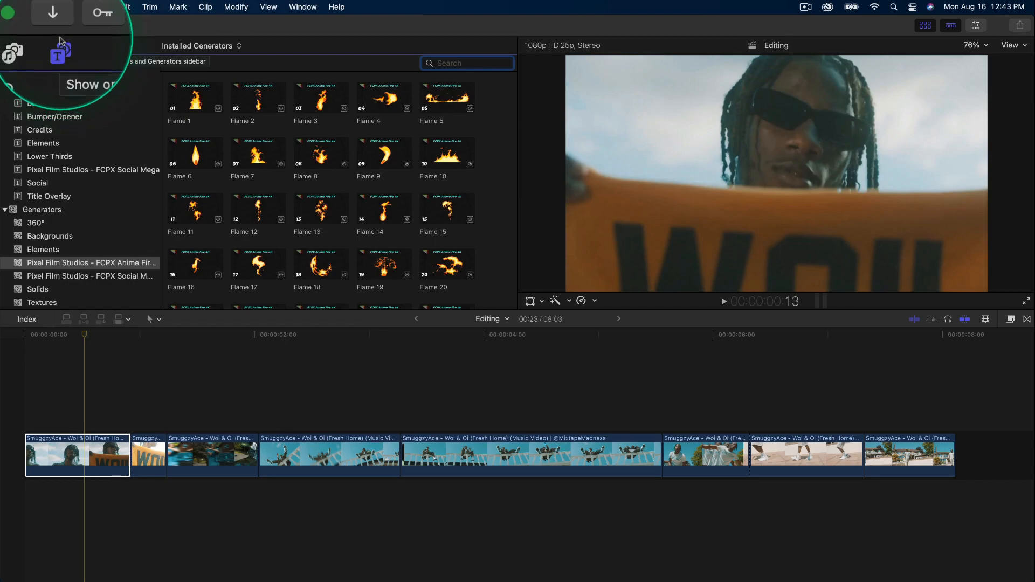
scroll(39, 169, up, 1)
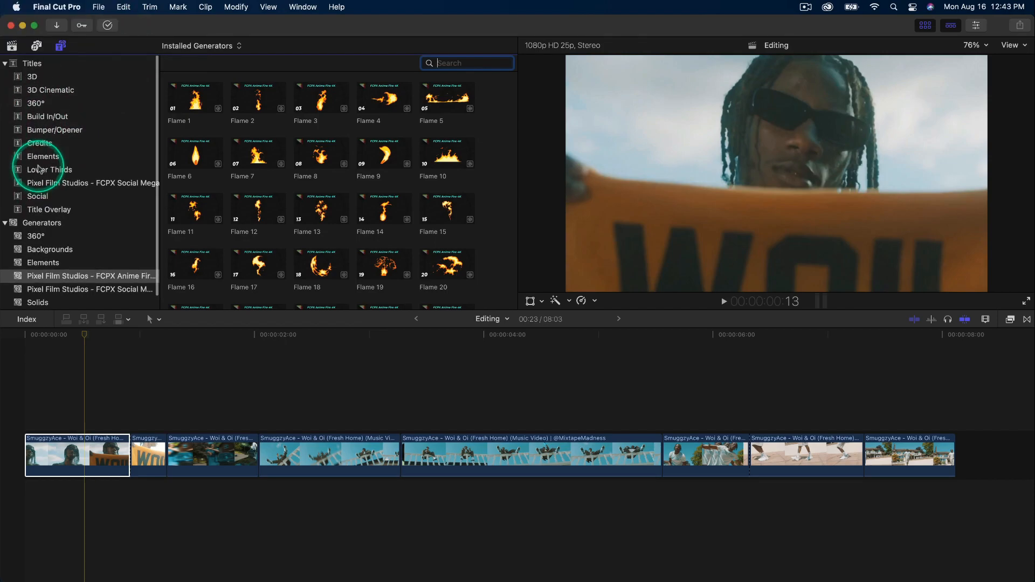
scroll(45, 98, down, 1)
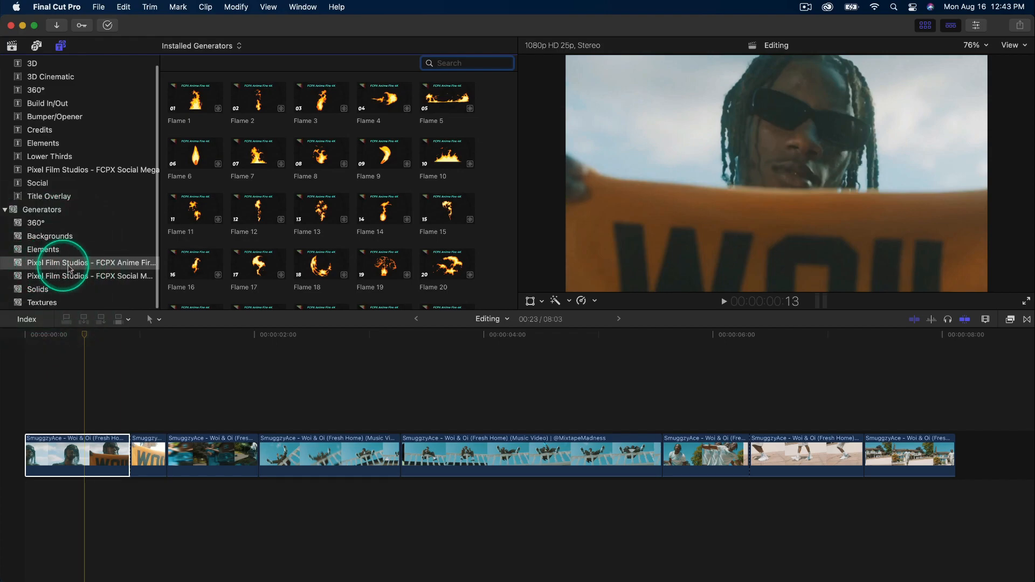
Step: Preview the Flame 1 generator animation by playing it from the browser
click(167, 100)
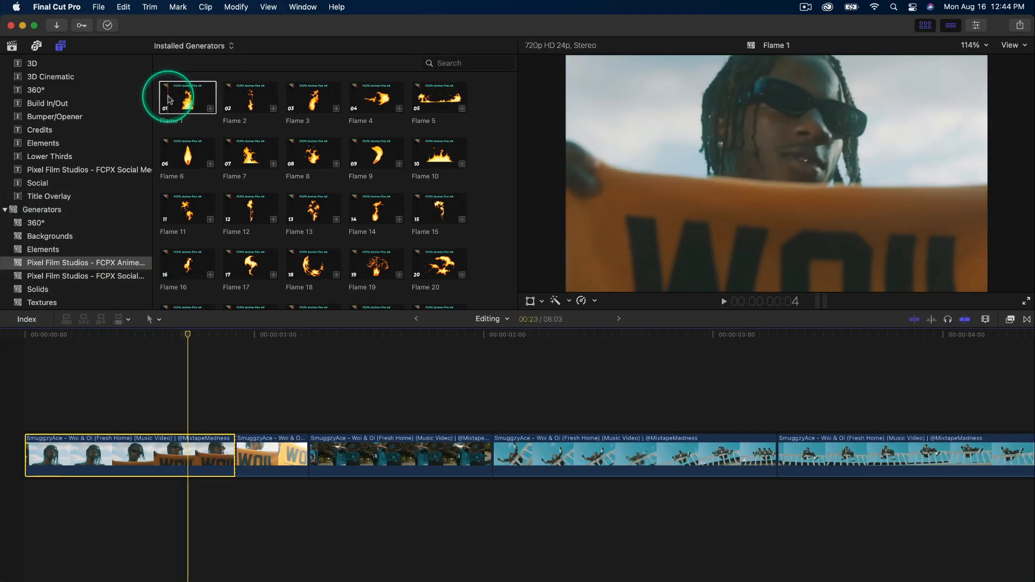
click(168, 100)
key(space)
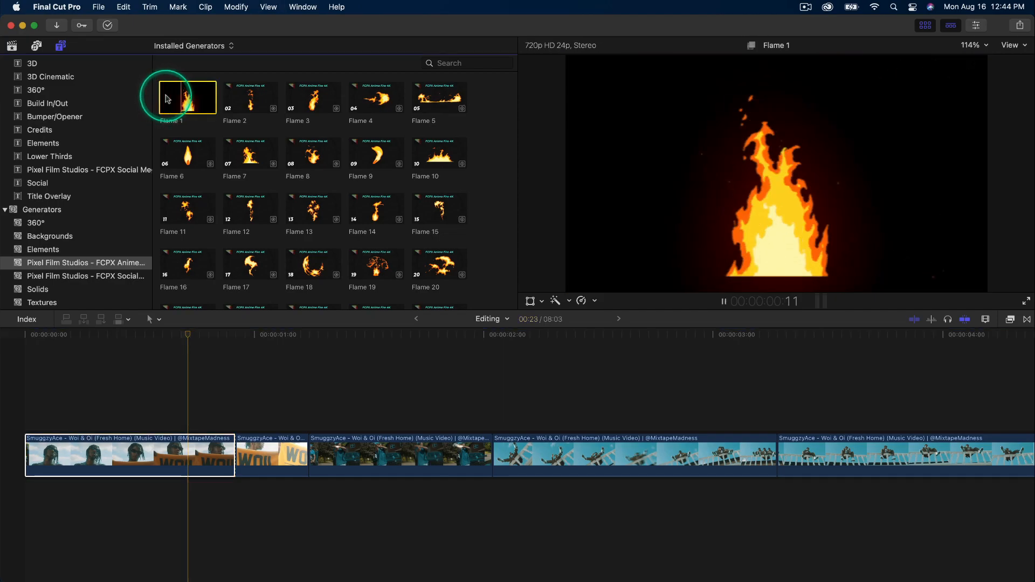
Step: Try the Flame 3 generator above the first clip at the start of the timeline and play it back
click(319, 96)
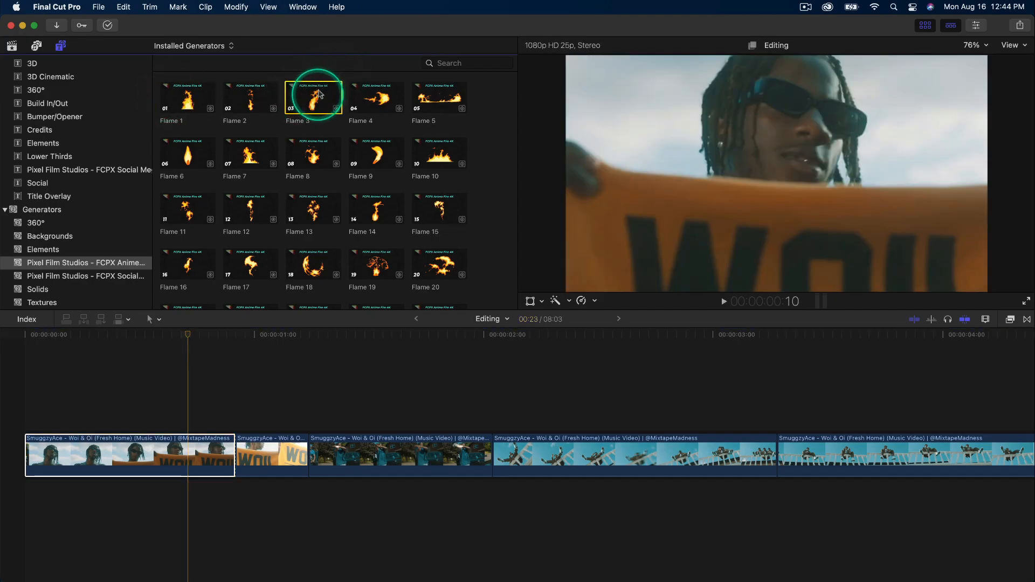
drag(236, 378, 19, 364)
key(space)
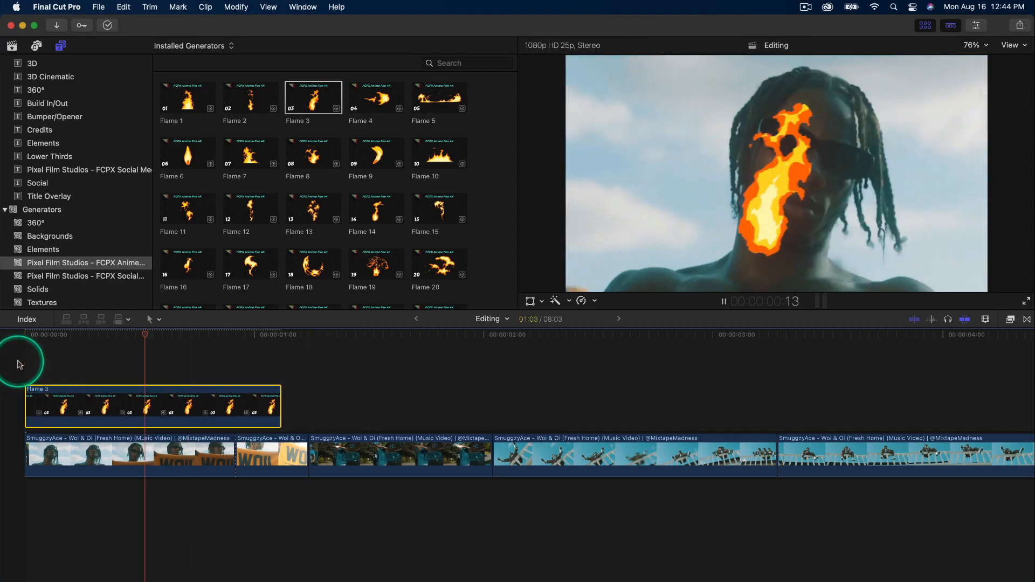
key(space)
key(space)
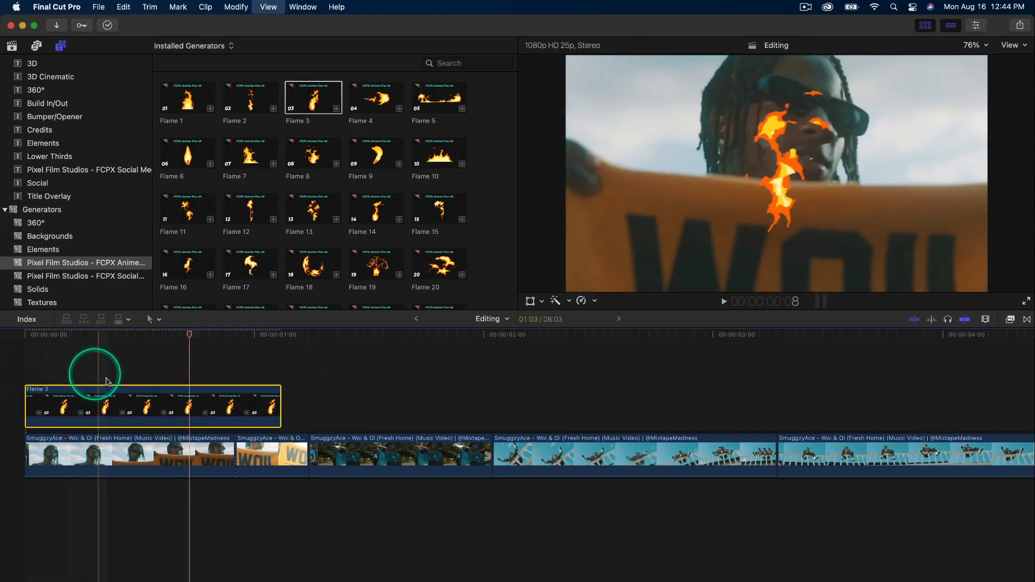
Step: Try the Flame 5 generator above the first clip, and remove it from the timeline again
click(379, 100)
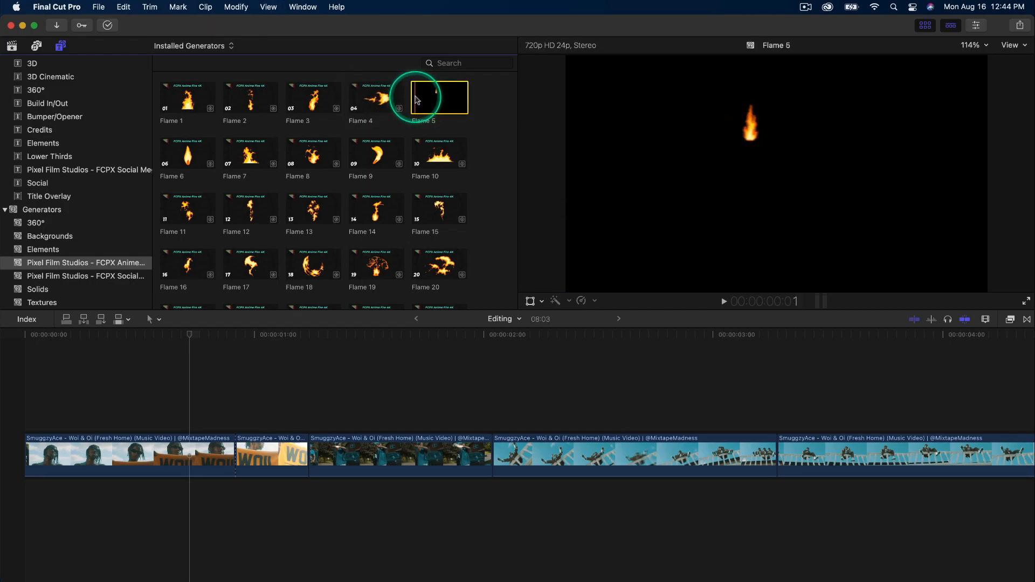
drag(416, 100, 11, 383)
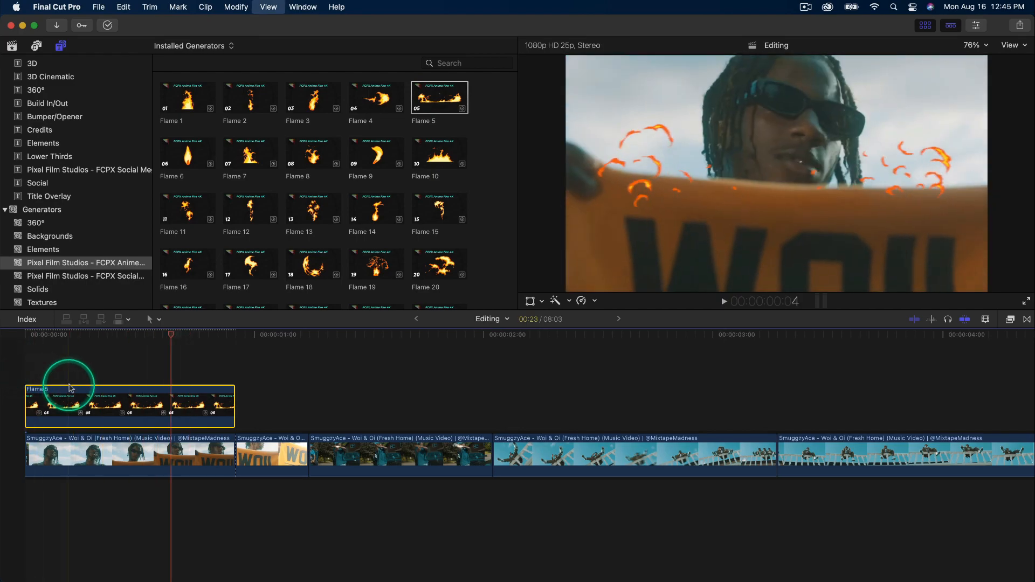
key(Delete)
Step: Look through the flame generators and place Flame 5 above the first clip at the start of the timeline
scroll(398, 146, down, 5)
scroll(402, 146, down, 1)
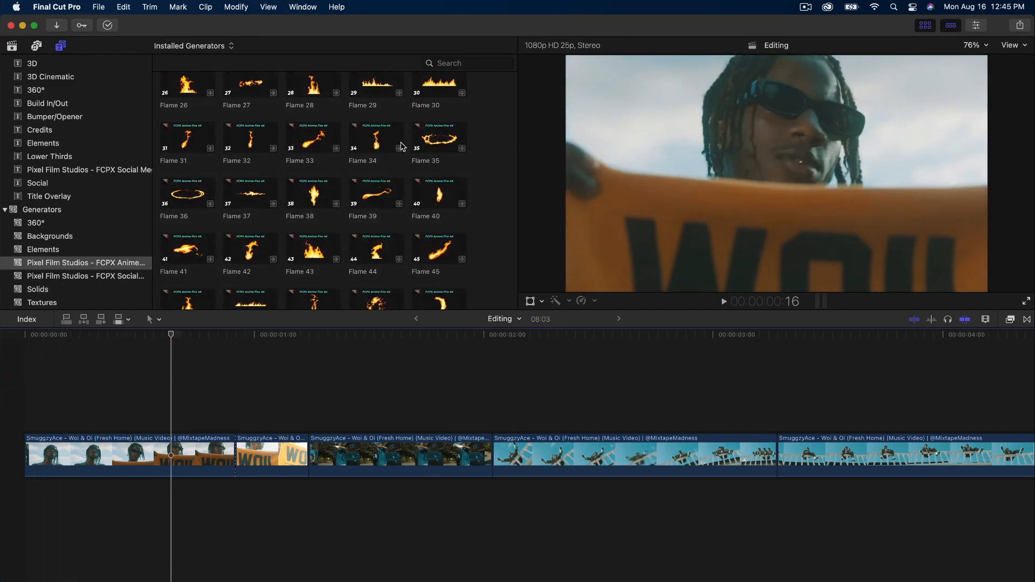
scroll(401, 146, down, 1)
scroll(437, 253, up, 6)
scroll(437, 253, down, 6)
scroll(438, 254, up, 6)
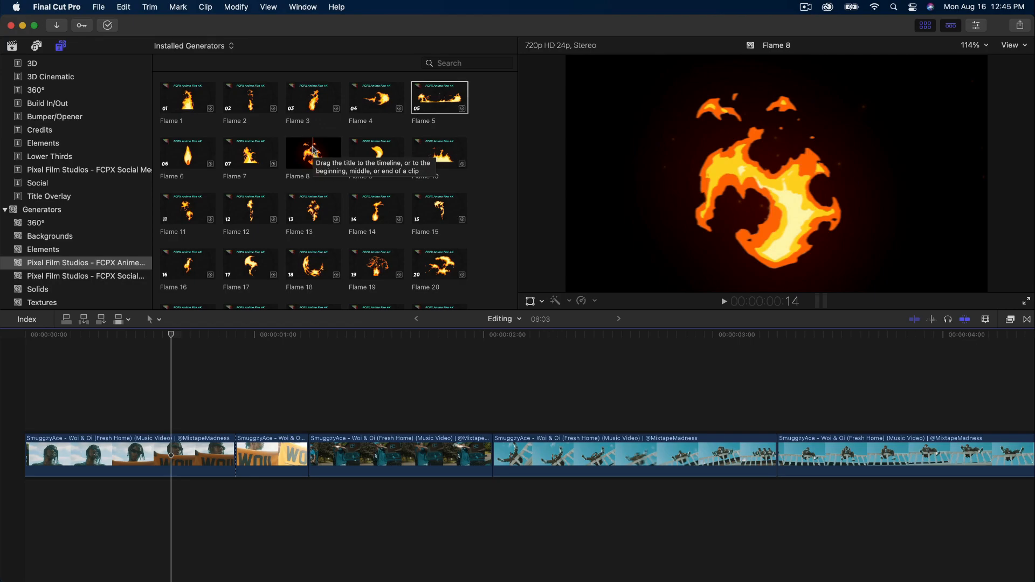
click(392, 128)
drag(435, 92, 24, 378)
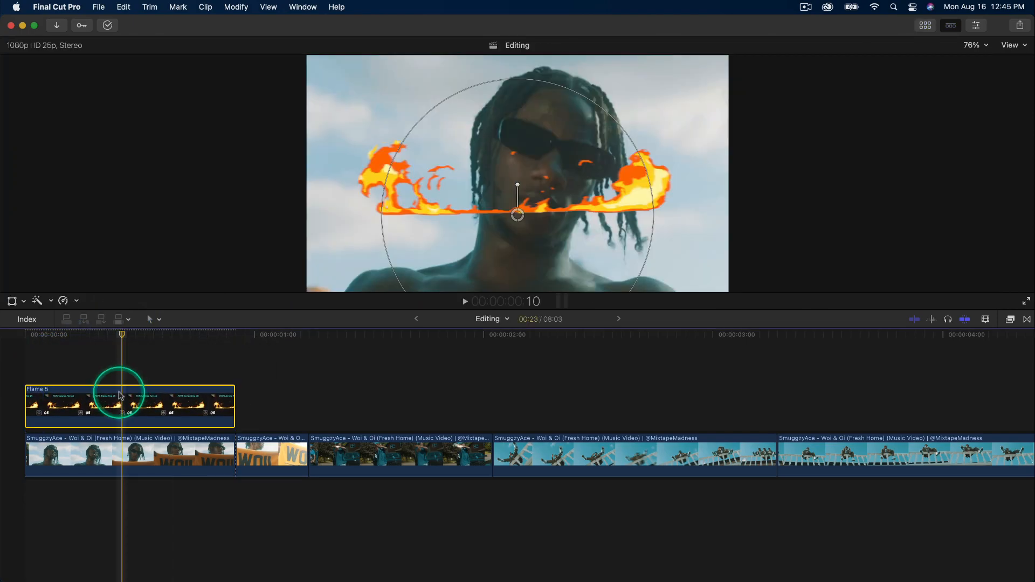
Step: Add a marker to the first video clip at frame 11, where the orange banner rises into the shot
key(super+=)
scroll(119, 396, left, 3)
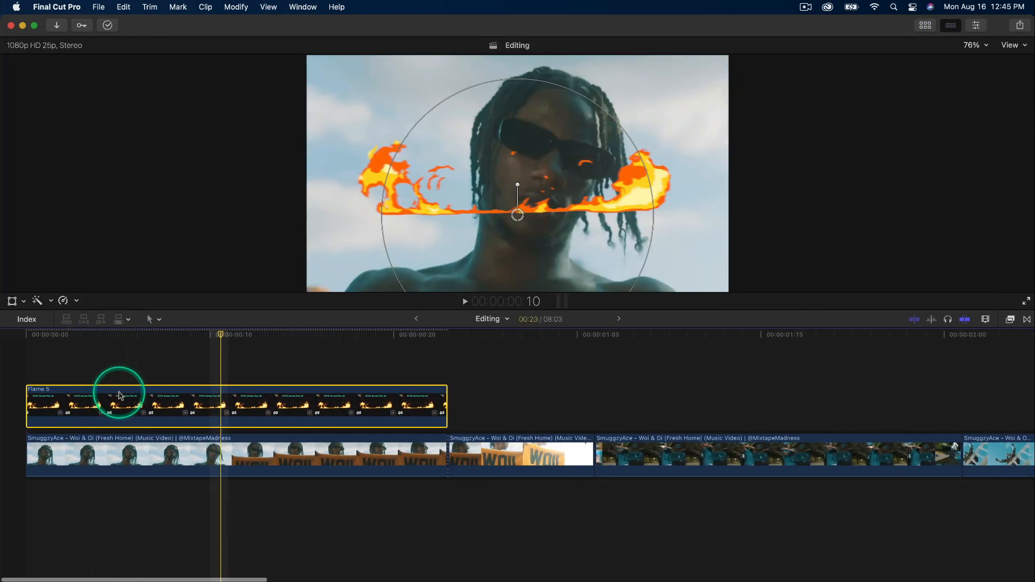
click(225, 336)
mouse_move(225, 336)
mouse_down()
mouse_move(190, 335)
mouse_move(226, 332)
mouse_up()
click(229, 458)
key(v)
key(v)
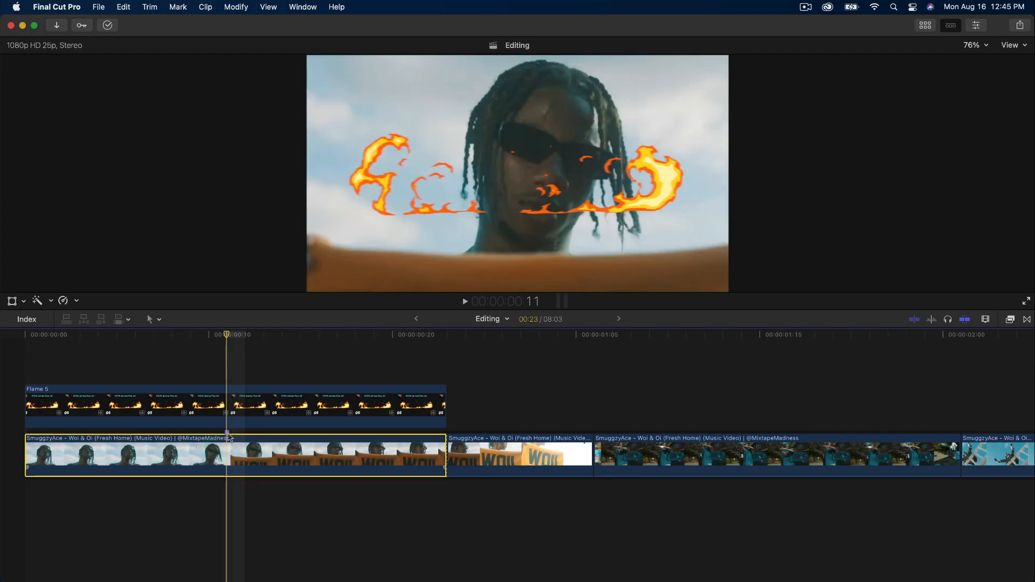
drag(225, 340, 173, 350)
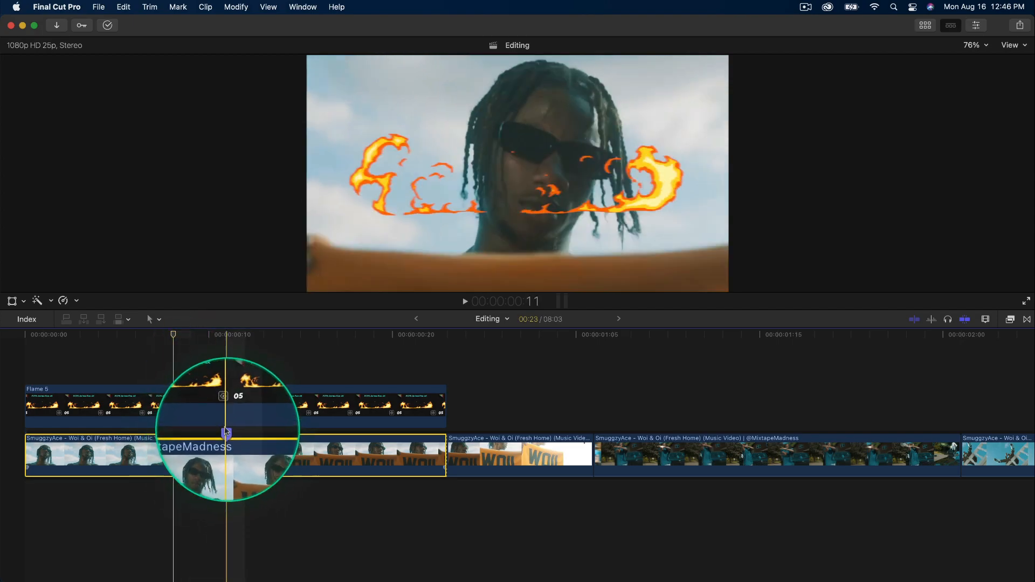
click(180, 343)
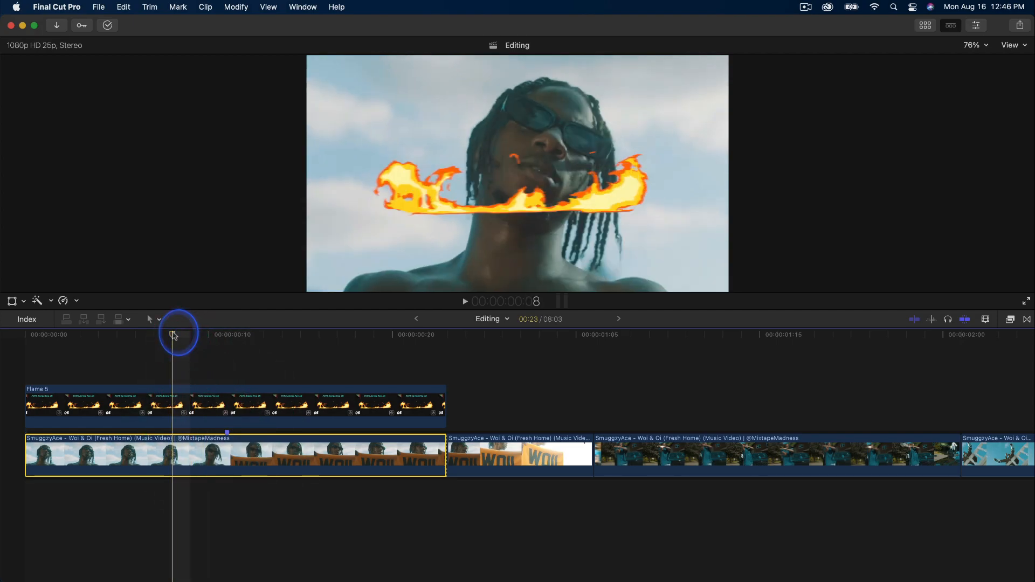
drag(174, 336, 229, 404)
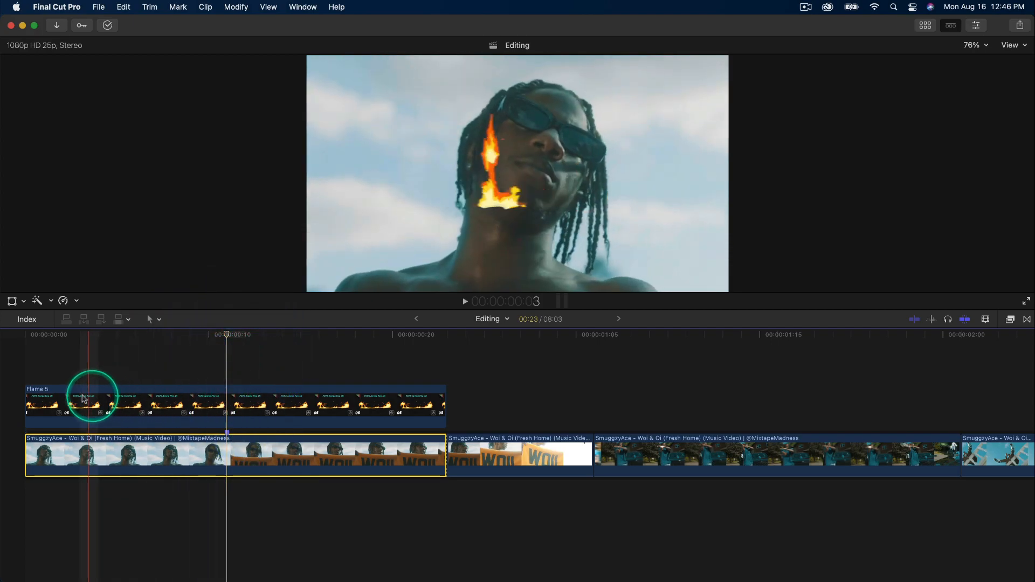
Step: Mark the Flame 5 clip at frame 3, where the flame starts spreading, and align that marker with the video clip's marker
click(75, 397)
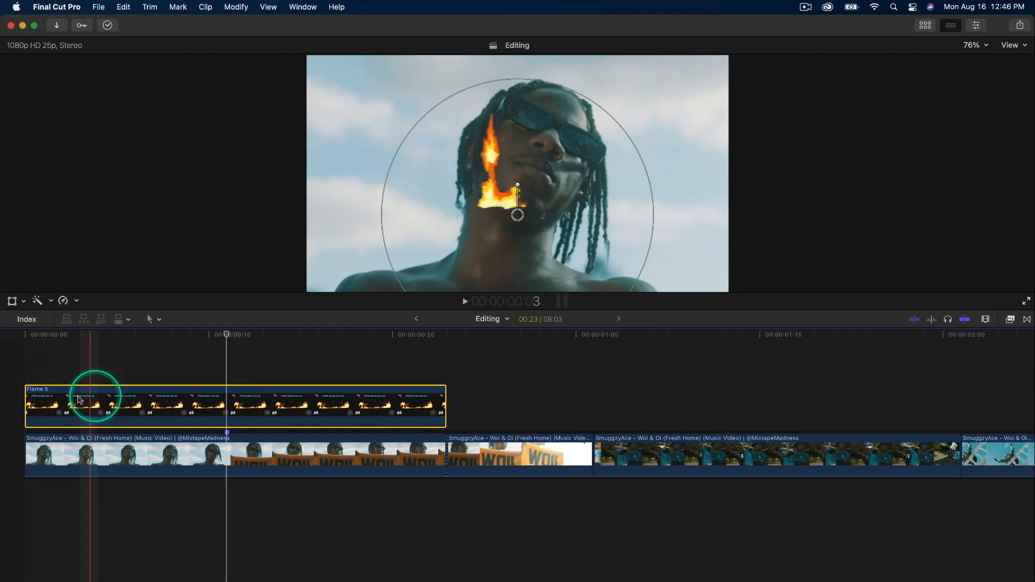
click(98, 399)
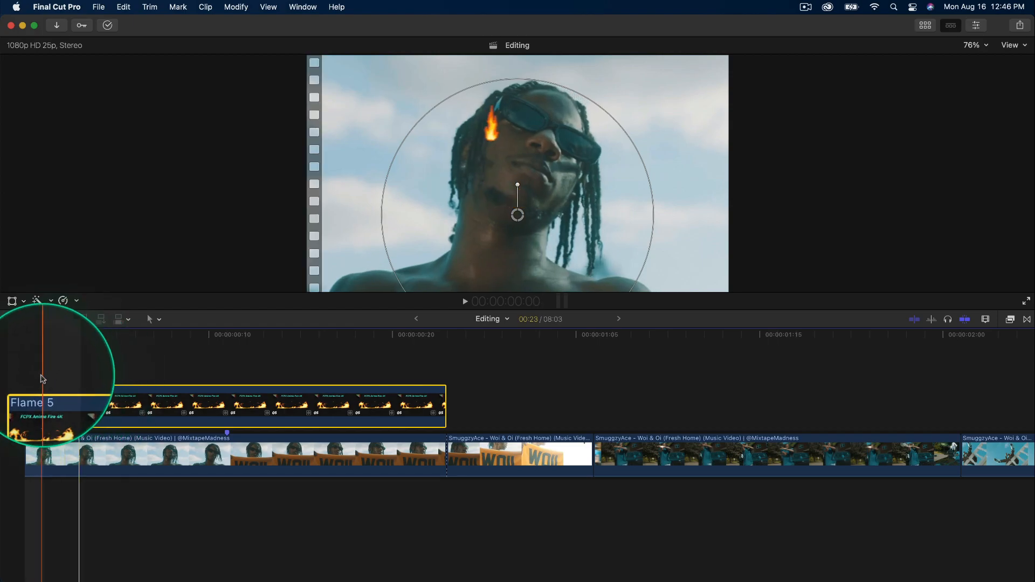
drag(77, 403, 226, 384)
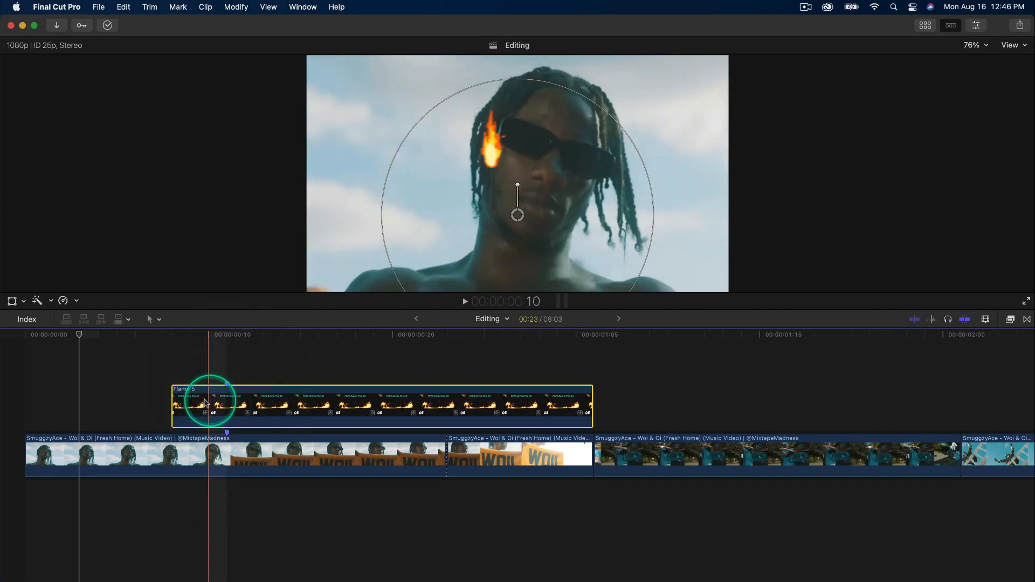
Step: At frame 11, enlarge the Flame 5 effect on the canvas and move it down onto the top edge of the banner
click(229, 335)
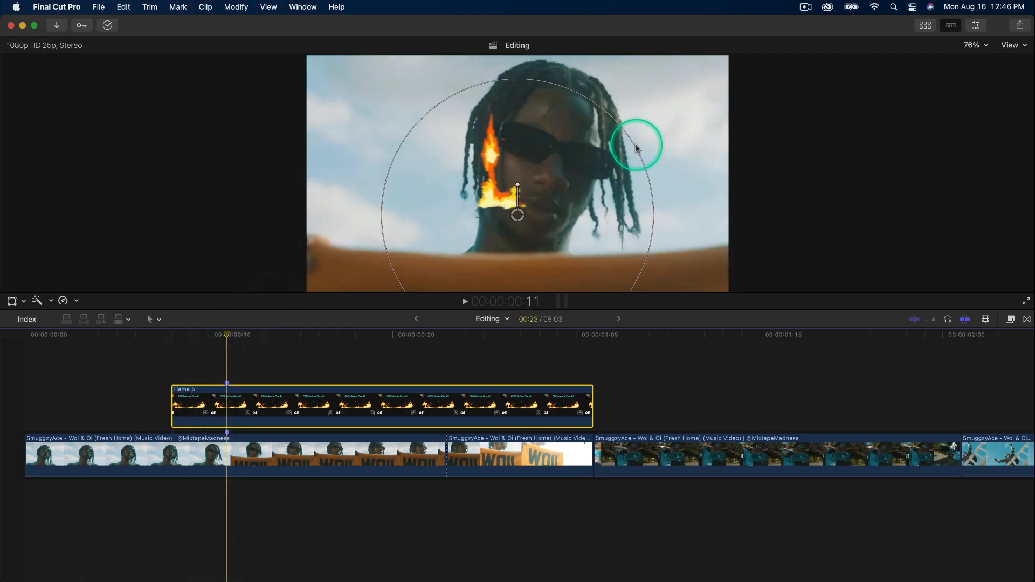
drag(636, 146, 662, 134)
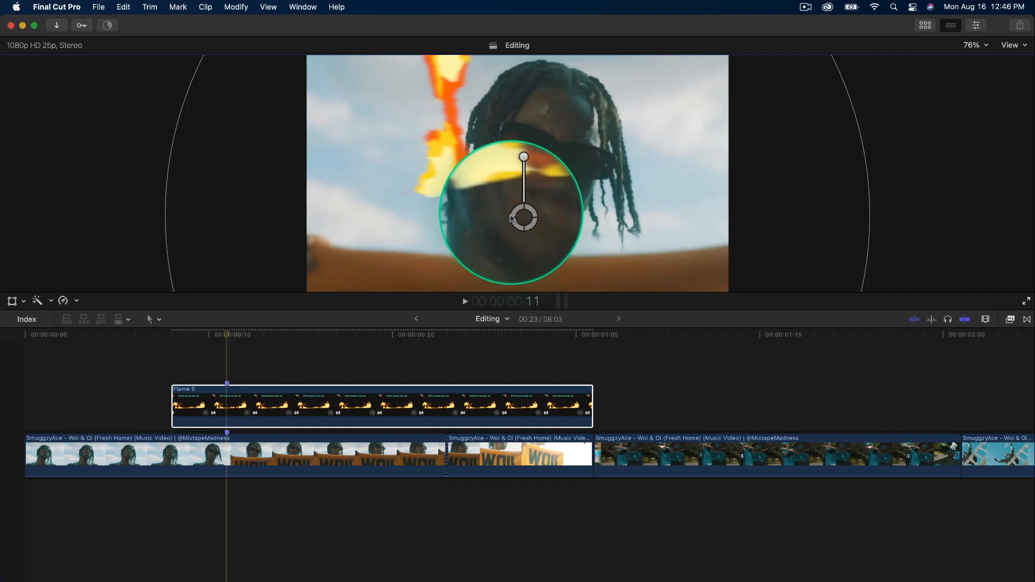
drag(518, 217, 572, 265)
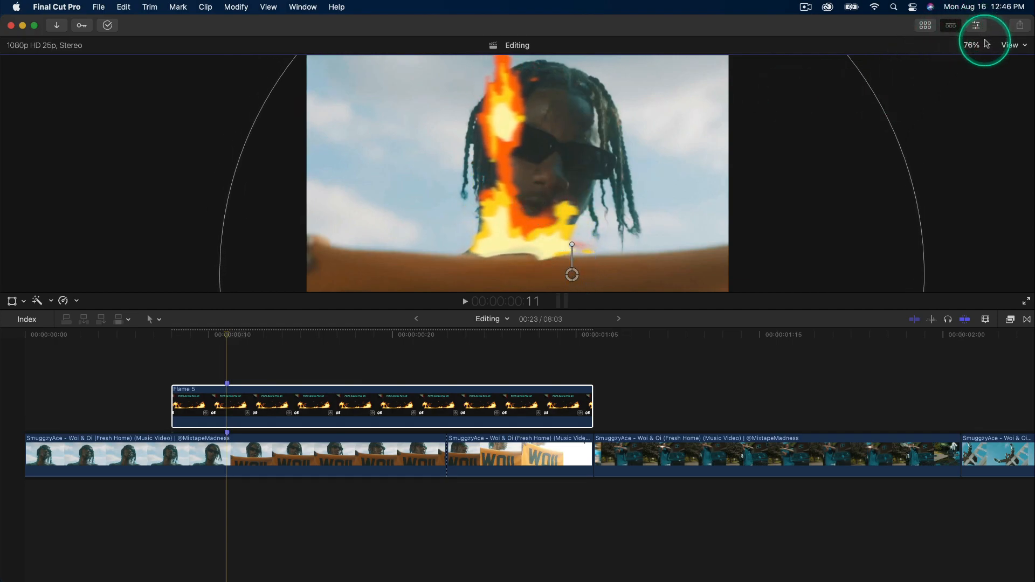
Step: With the viewer at 25%, readjust the scale and position of Flame 5, keeping its on-screen ring larger than the video frame
click(973, 45)
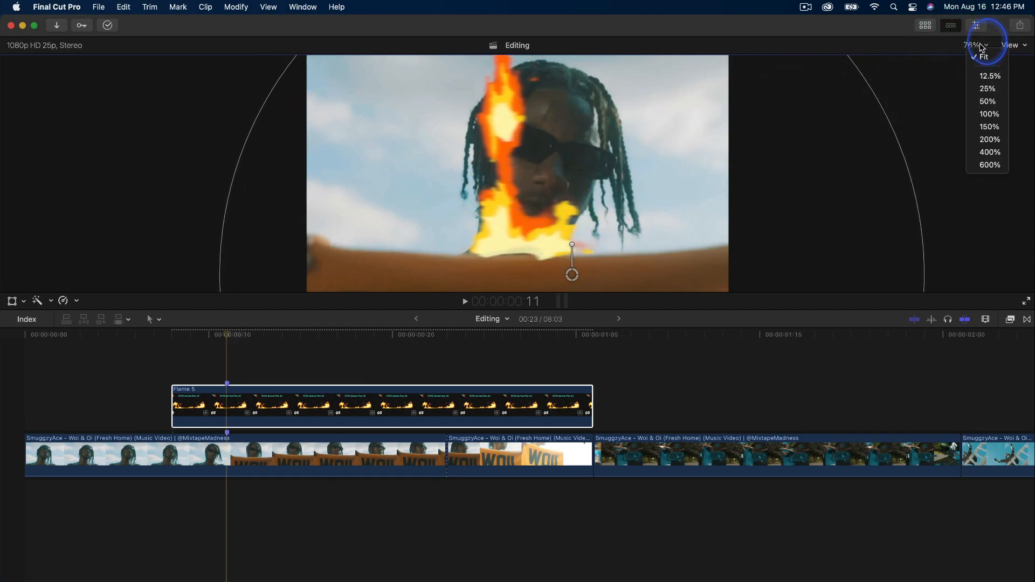
click(987, 89)
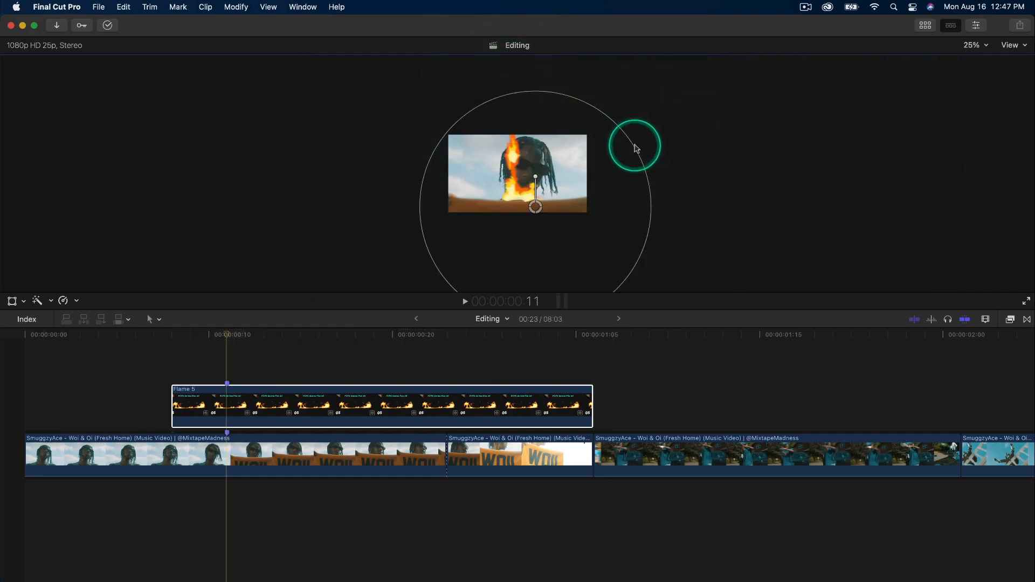
drag(634, 147, 655, 159)
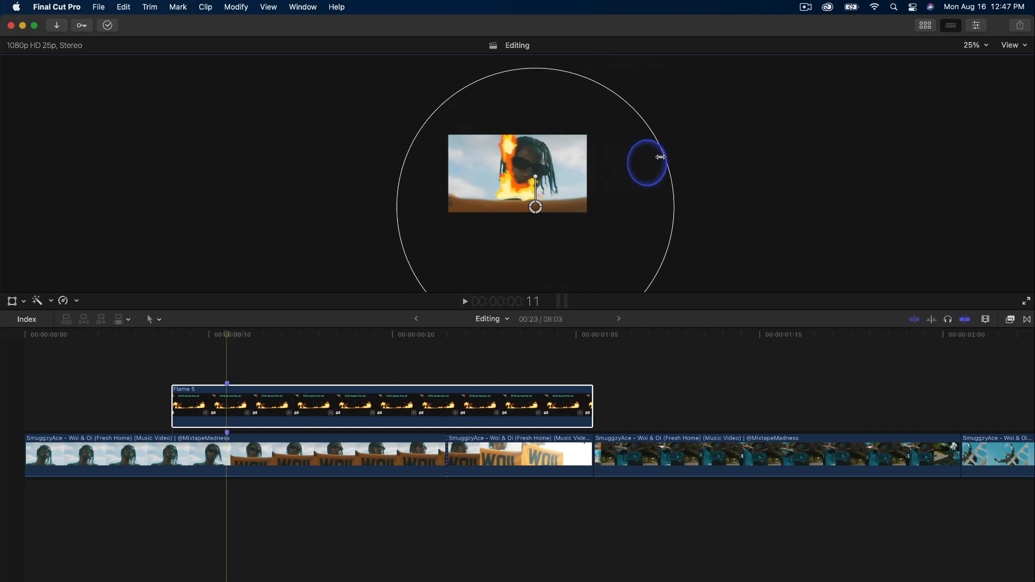
drag(718, 143, 735, 120)
click(231, 337)
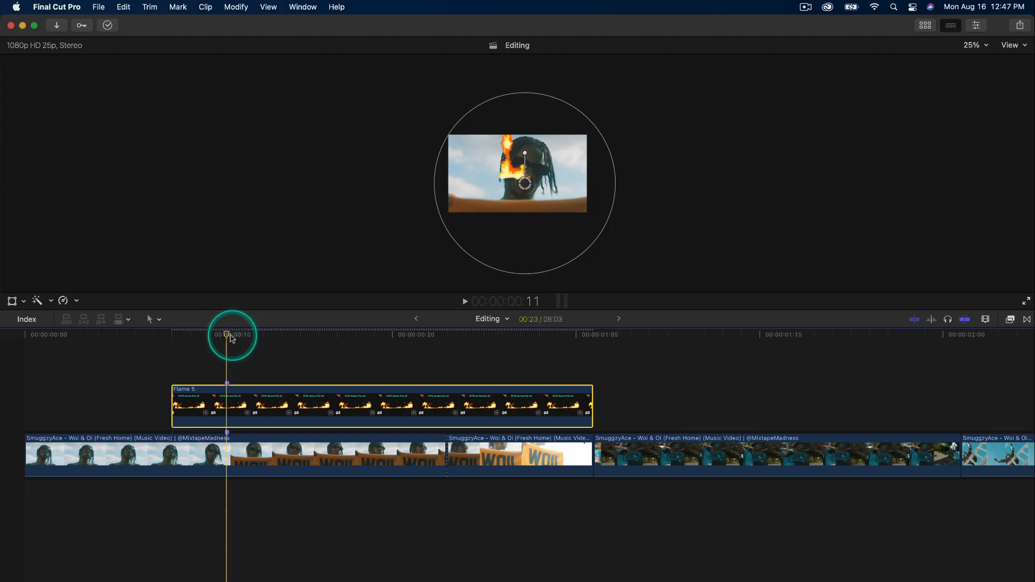
Step: Set the viewer scale back to Fit and show the inspector for the selected Flame 5 clip
click(975, 45)
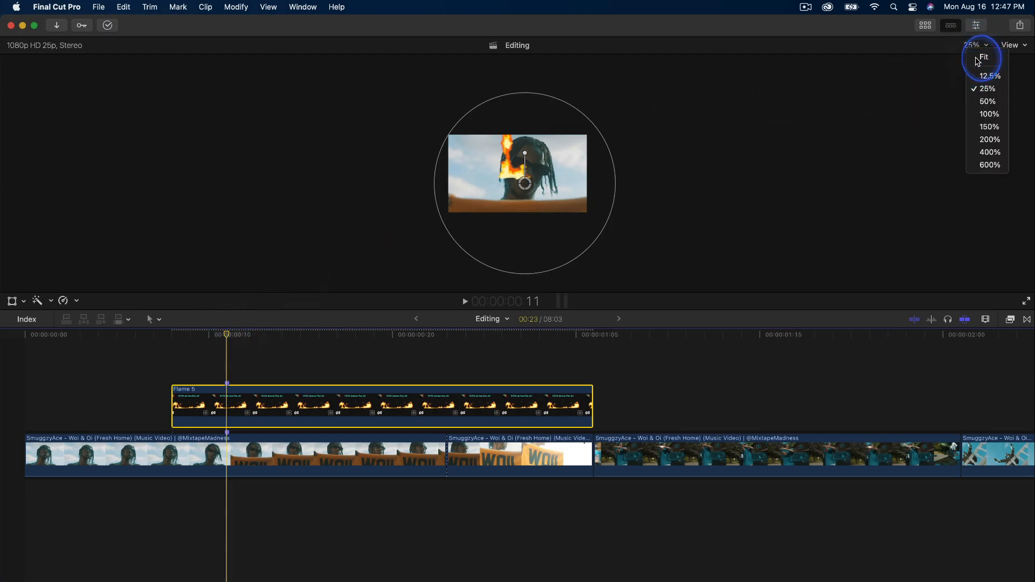
click(982, 58)
click(977, 27)
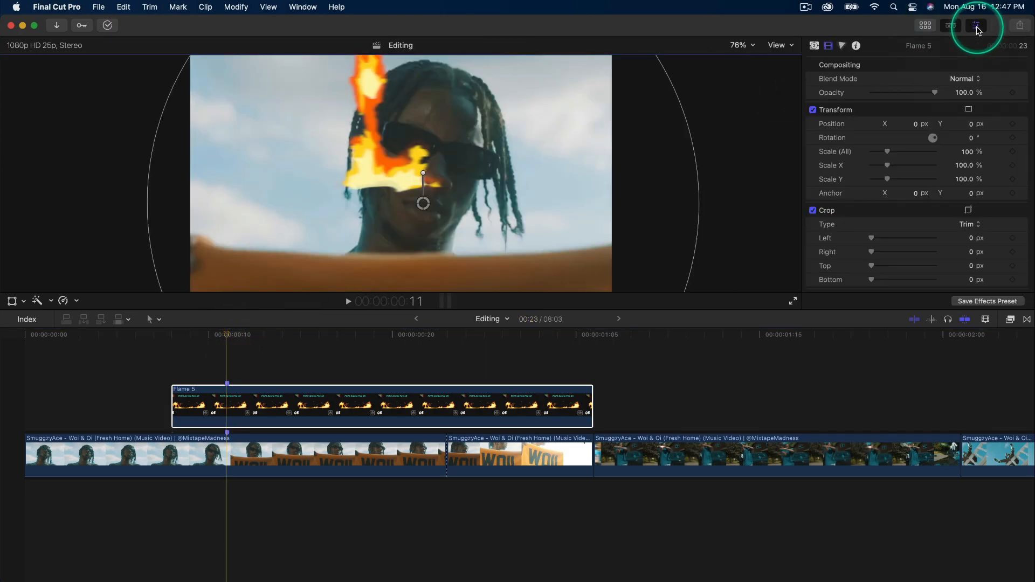
Step: Examine Flame 5's published parameters, covering its transform, style, ember and effect controls
click(814, 46)
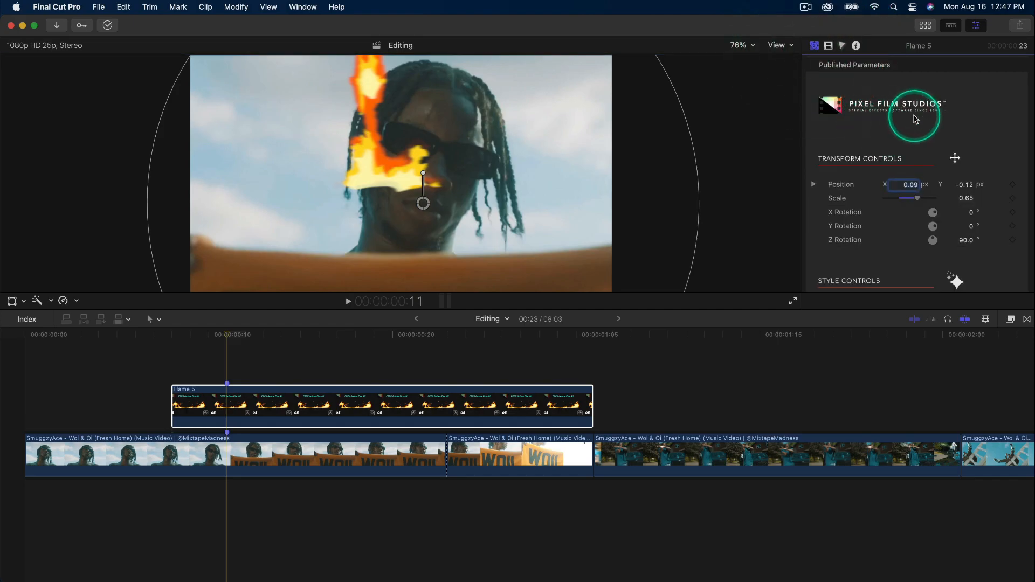
scroll(915, 120, down, 1)
scroll(979, 120, down, 1)
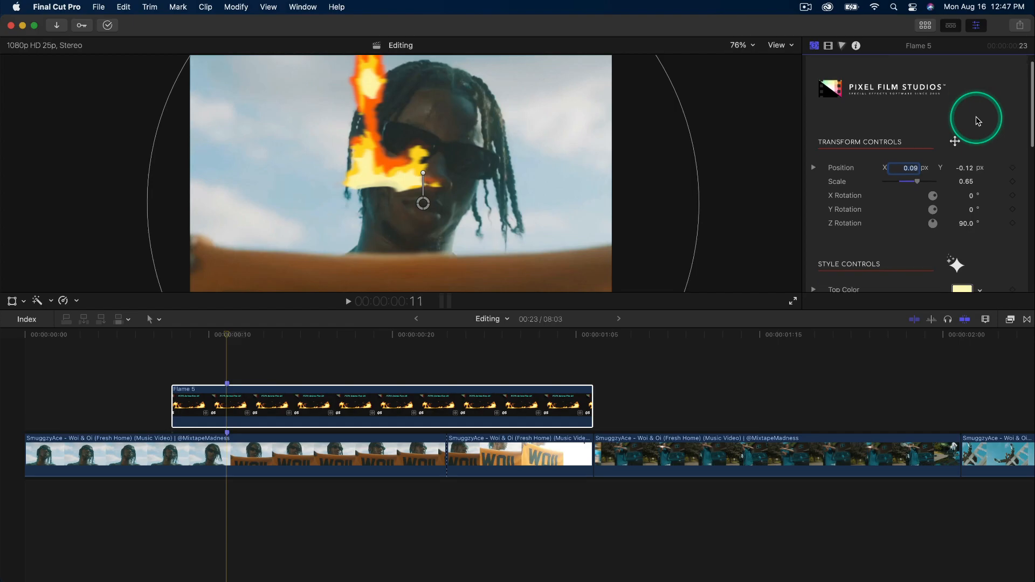
scroll(947, 154, down, 3)
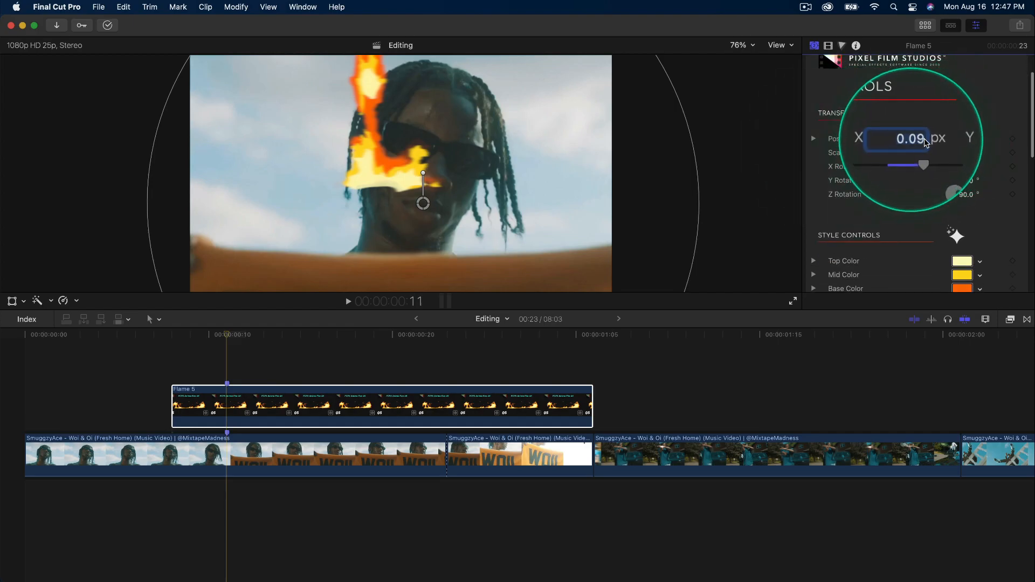
scroll(1001, 151, down, 10)
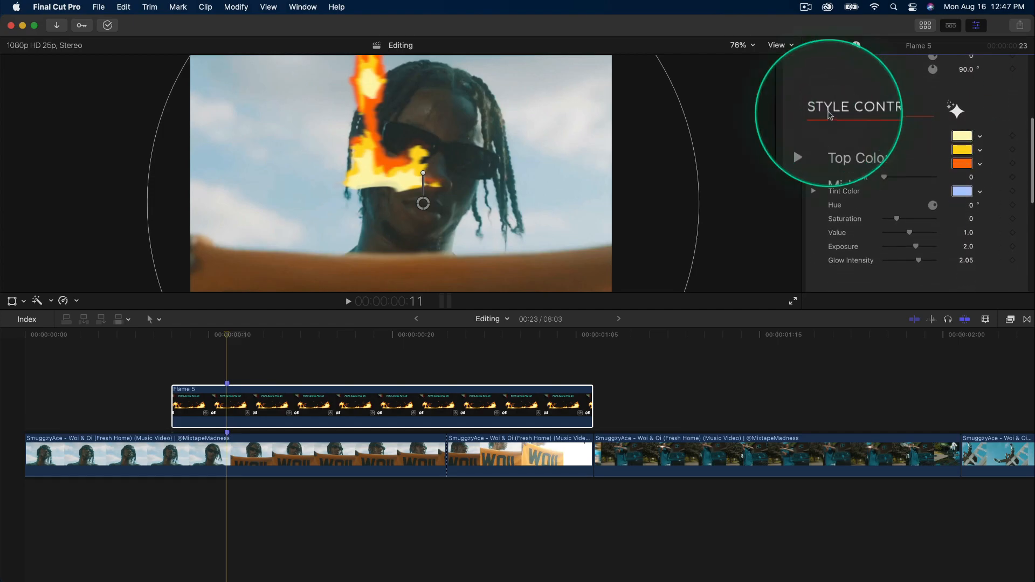
scroll(880, 128, down, 15)
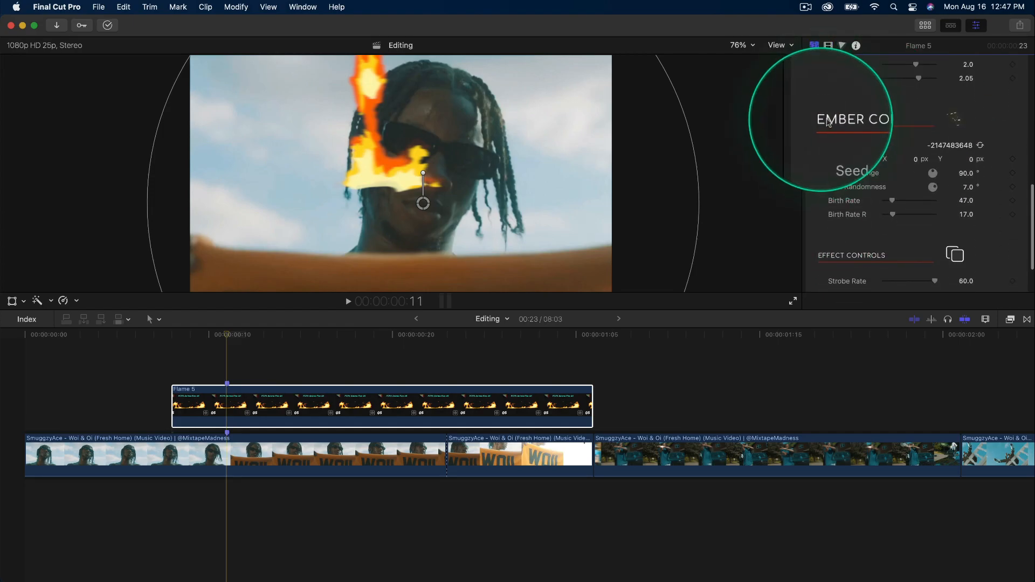
scroll(844, 174, up, 20)
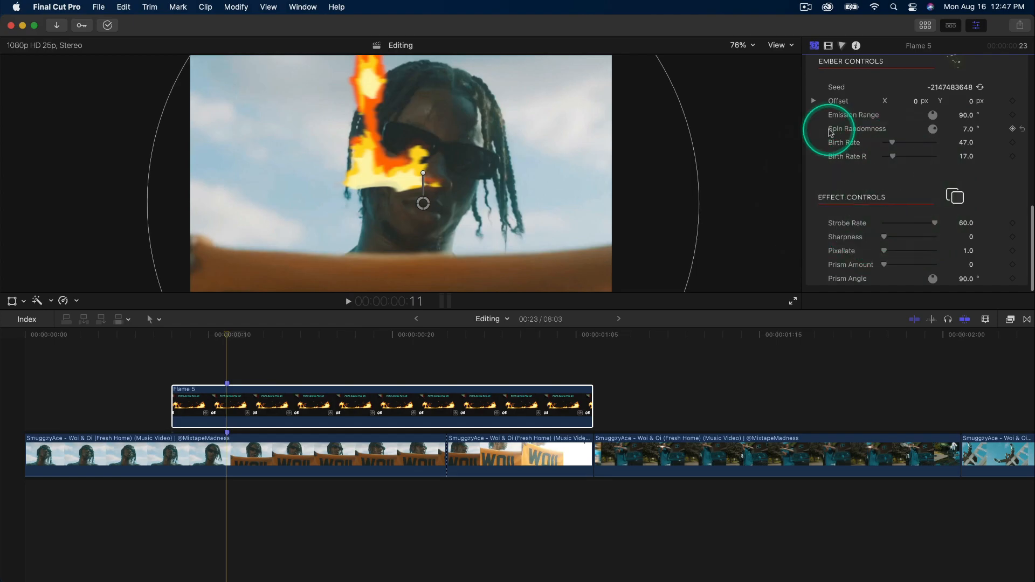
scroll(851, 197, down, 4)
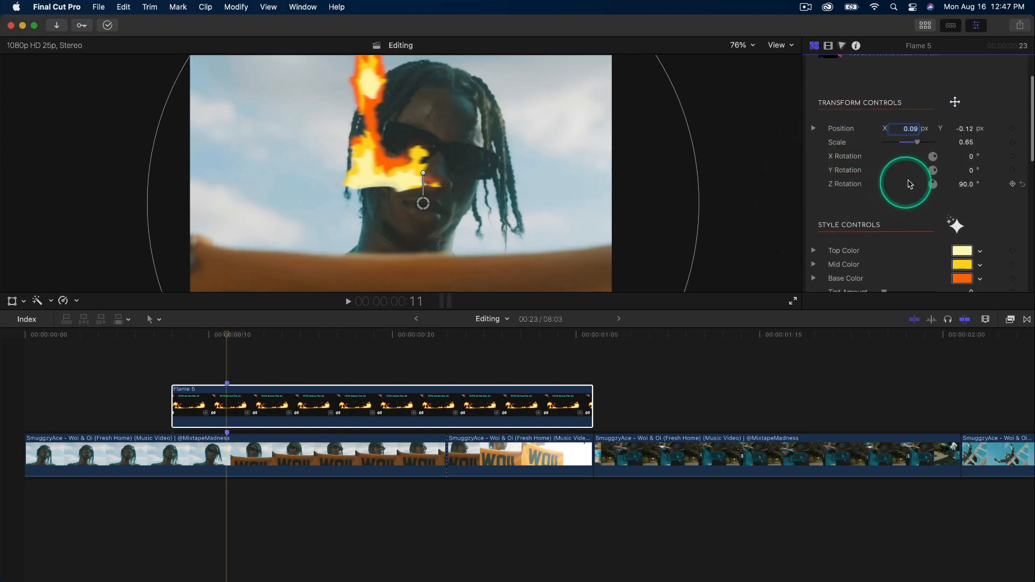
Step: At frame 11, move Flame 5 to about X 0.16, Y -0.41 on the banner's top edge and keyframe its position, scale and rotations
click(225, 396)
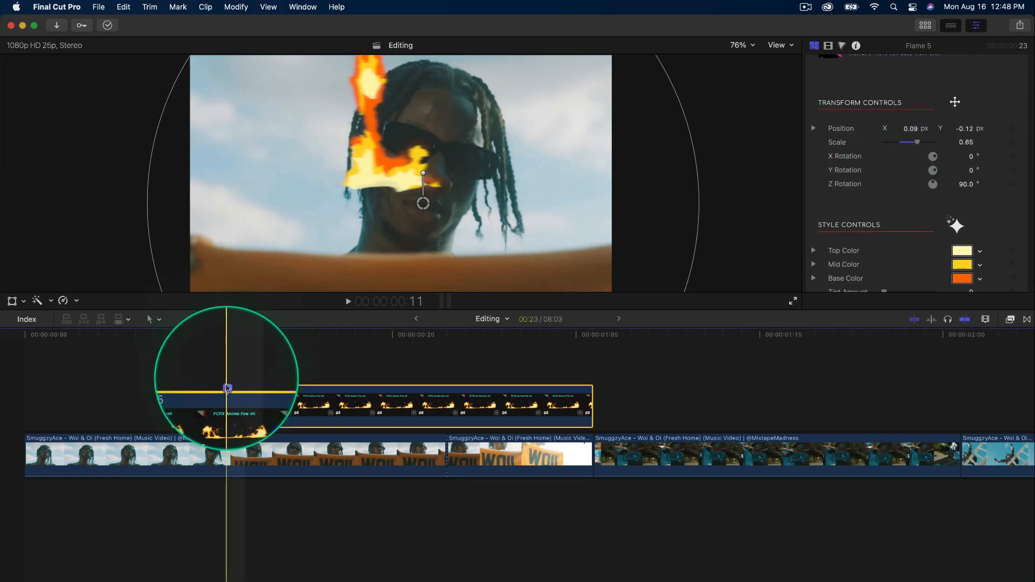
drag(424, 206, 441, 272)
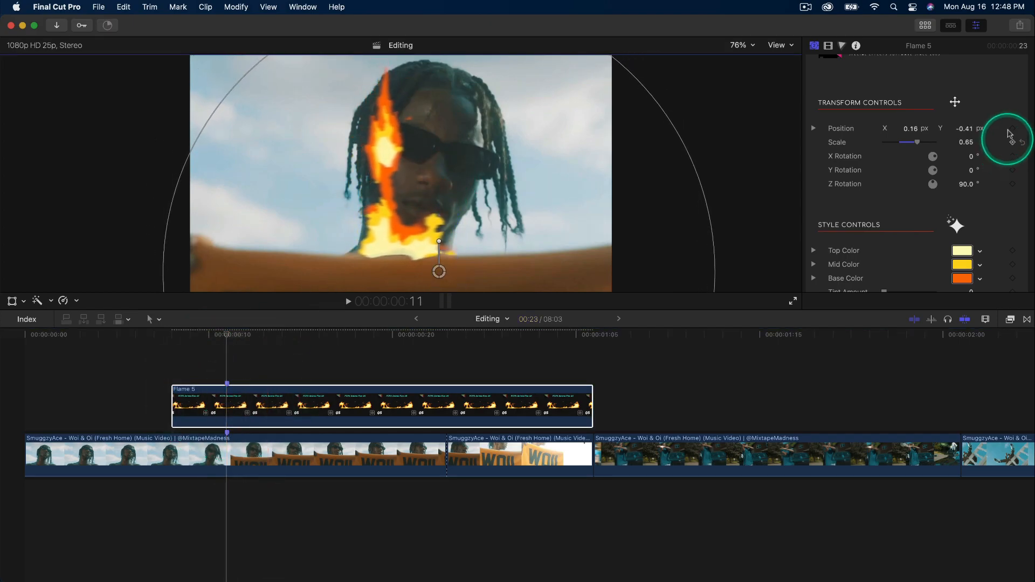
click(1015, 131)
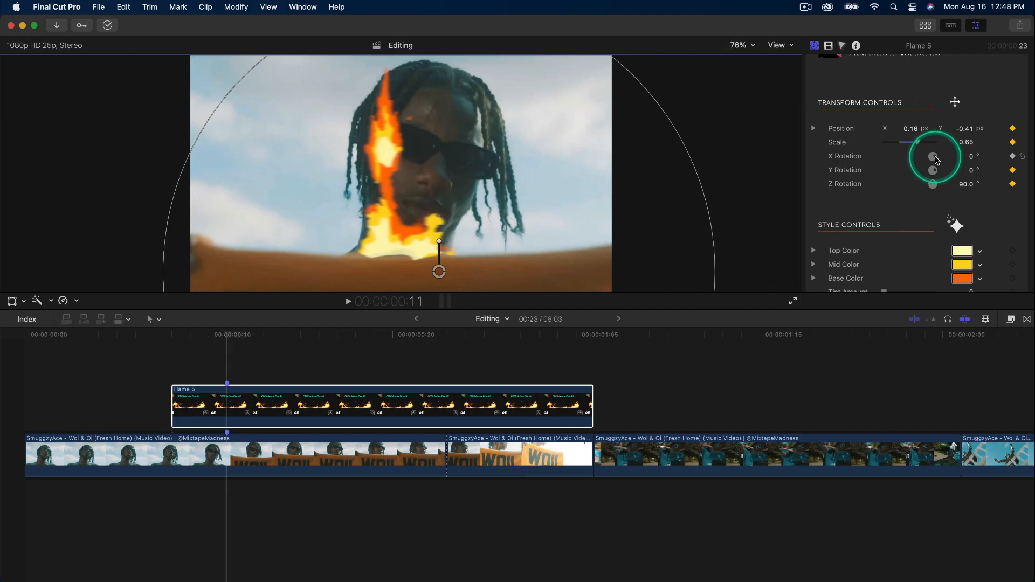
Step: Try out Flame 5's rotation controls and restore the original angles
drag(936, 157, 927, 152)
key(super+z)
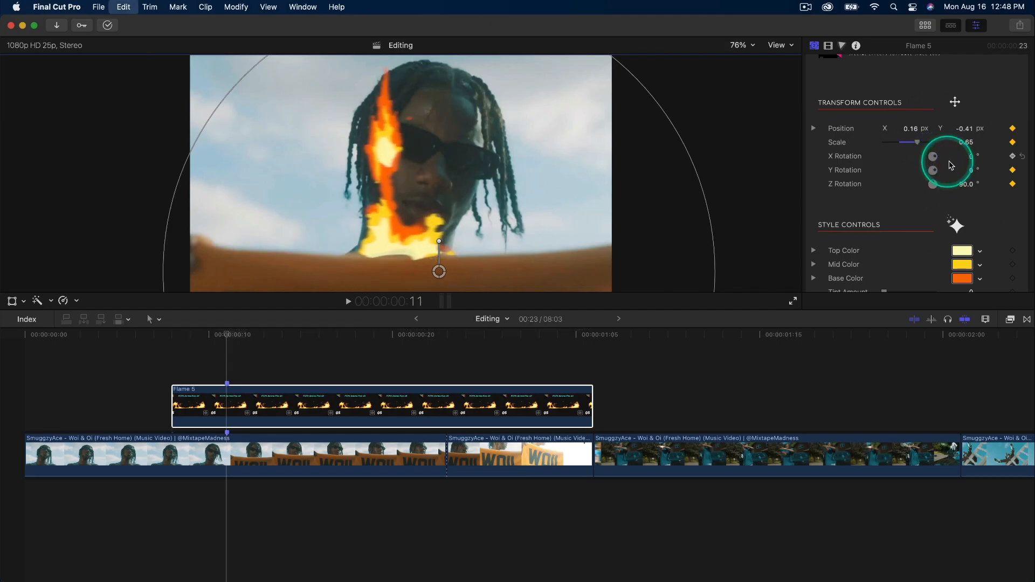
drag(972, 157, 972, 158)
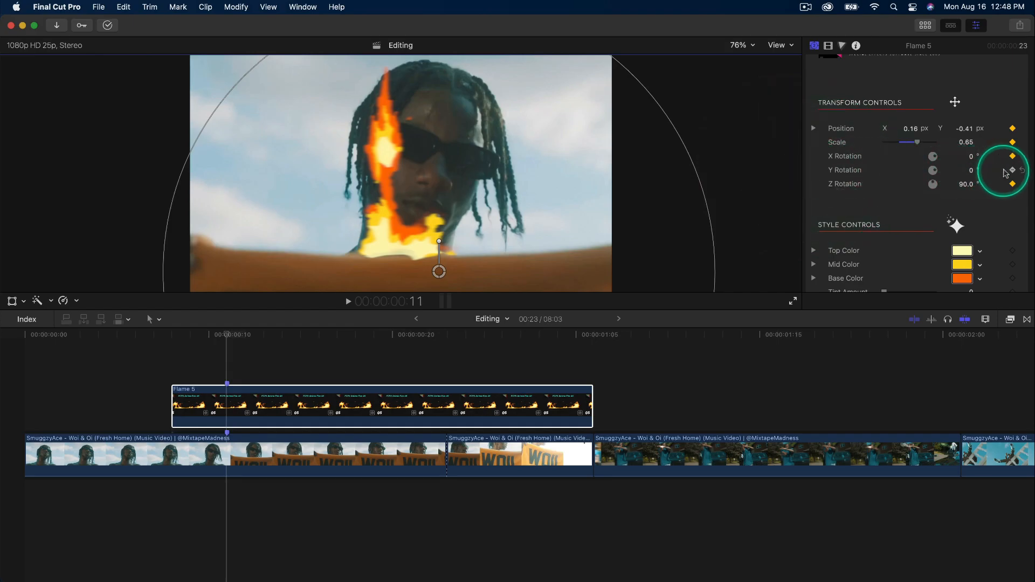
drag(974, 174, 966, 185)
Step: At frame 12, move Flame 5 up to the banner's top edge, to about X 0.17, Y -0.19
click(227, 335)
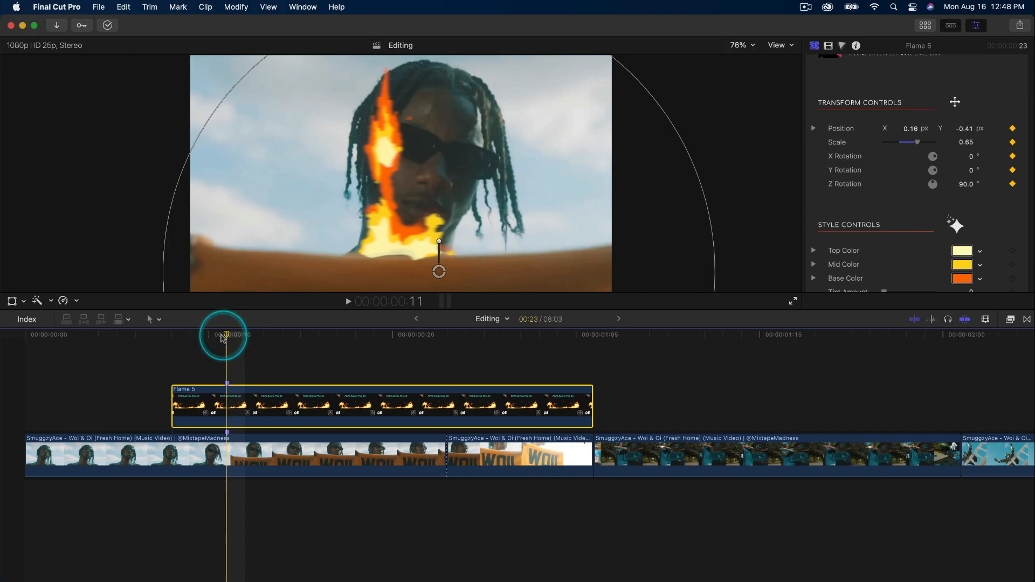
key(Right)
key(Left)
key(Right)
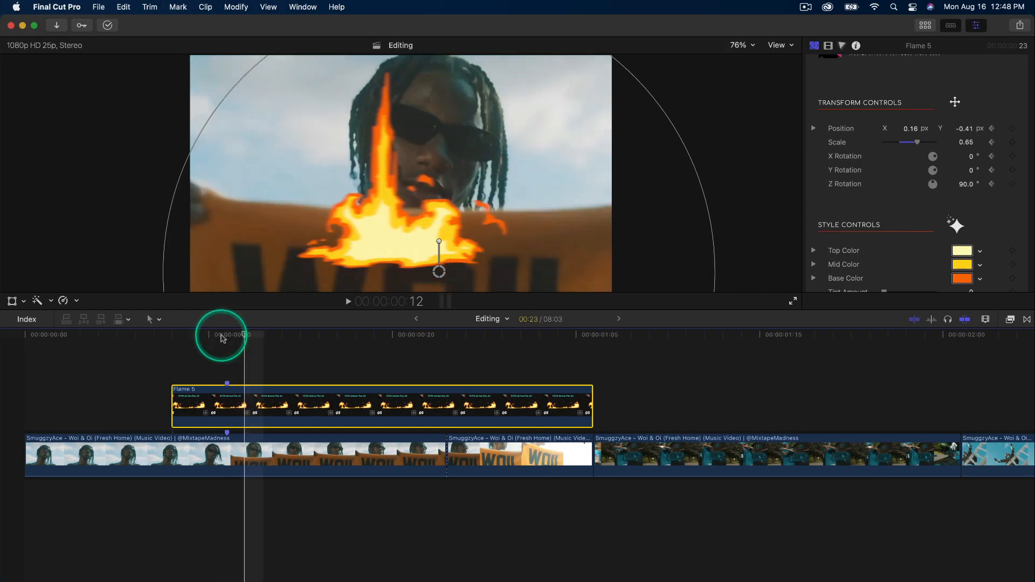
drag(403, 260, 306, 210)
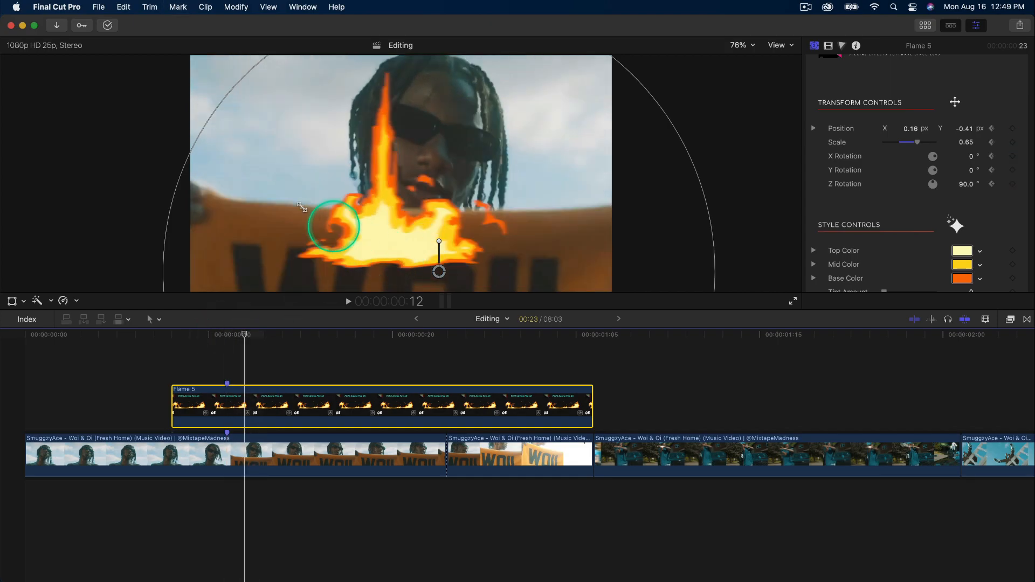
key(Left)
key(Right)
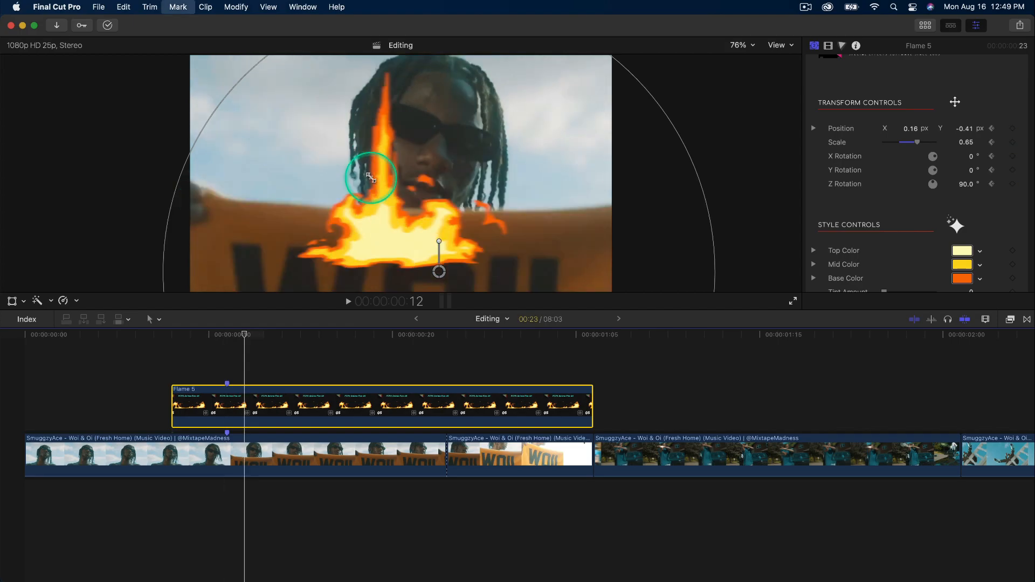
drag(442, 277, 445, 223)
Step: From frame 13 on, reposition and tilt Flame 5 along the banner's edge, reaching about X 0.11, Y -0.06 and Z rotation 85.2° by frame 18
key(Right)
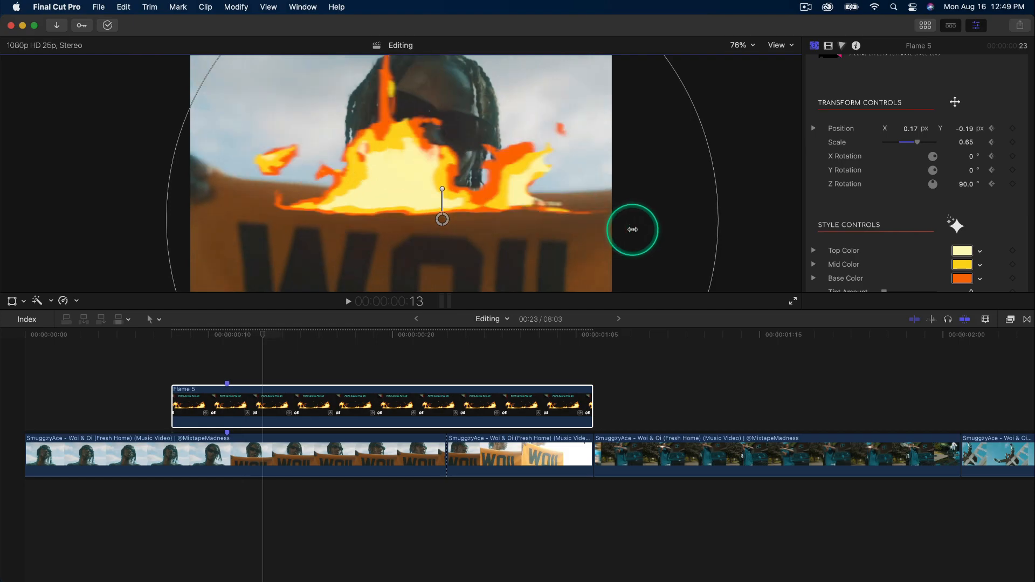
drag(444, 218, 439, 199)
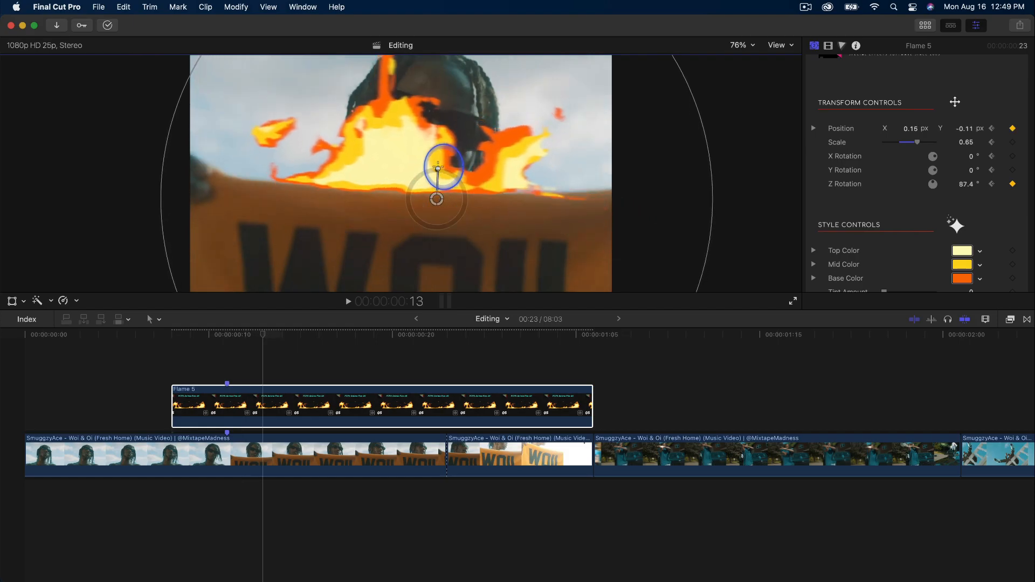
key(Right)
mouse_move(437, 199)
mouse_down()
mouse_move(437, 186)
mouse_move(430, 196)
mouse_up()
key(Left)
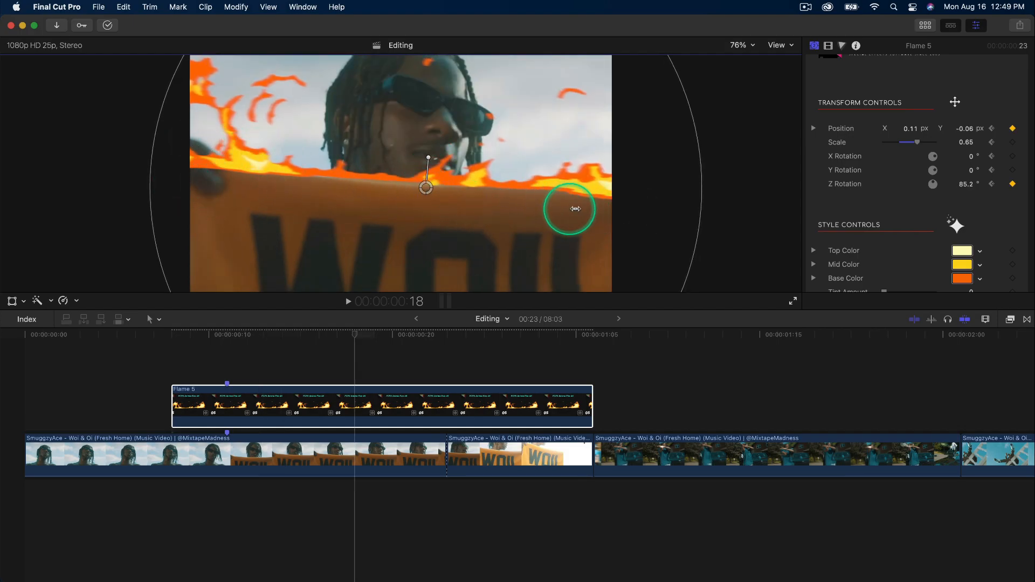
Step: Try shortening Flame 5 to the first cut at frame 23 and extending it to 1:10, playing back both lengths
key(space)
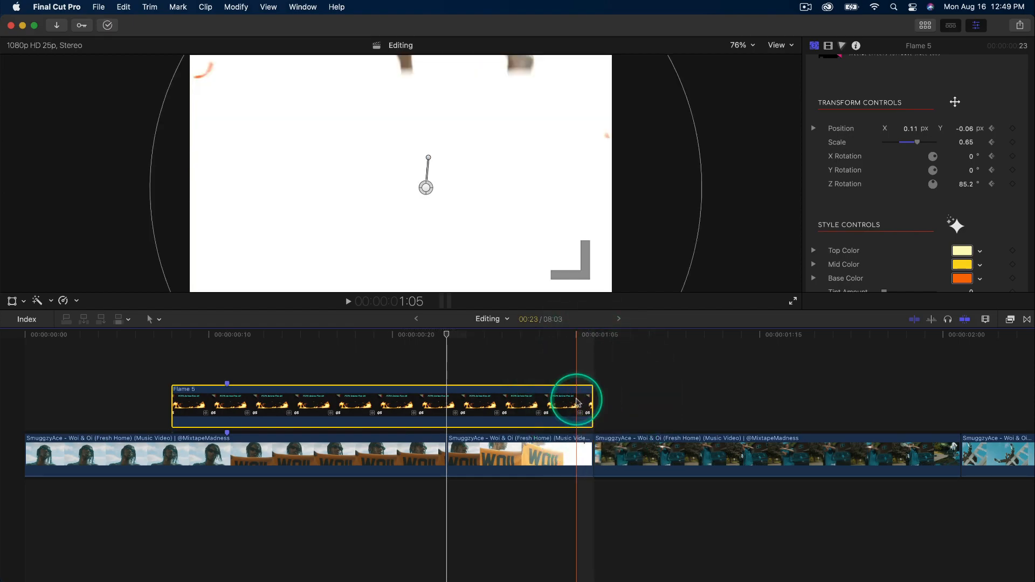
drag(590, 402, 441, 399)
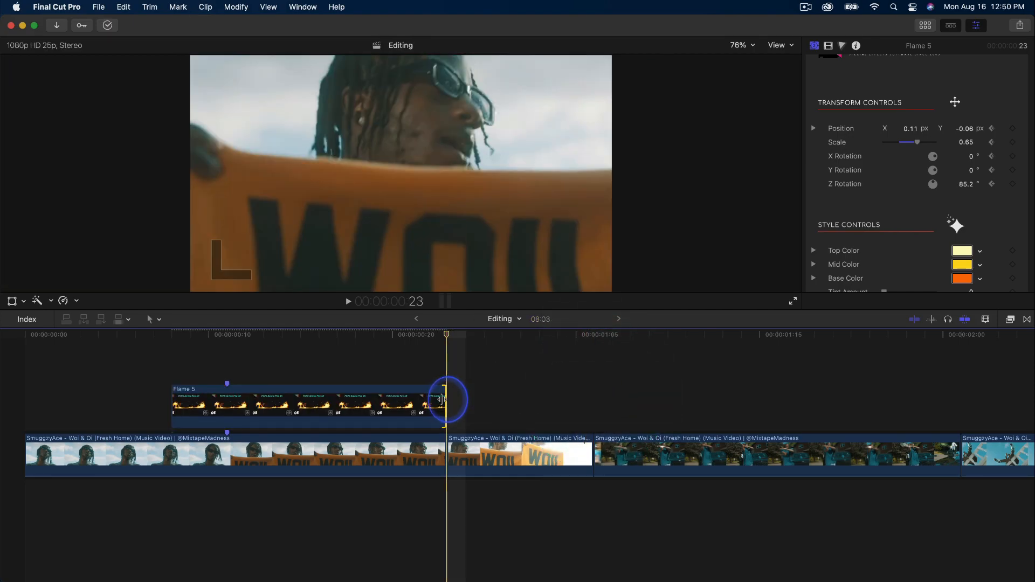
key(space)
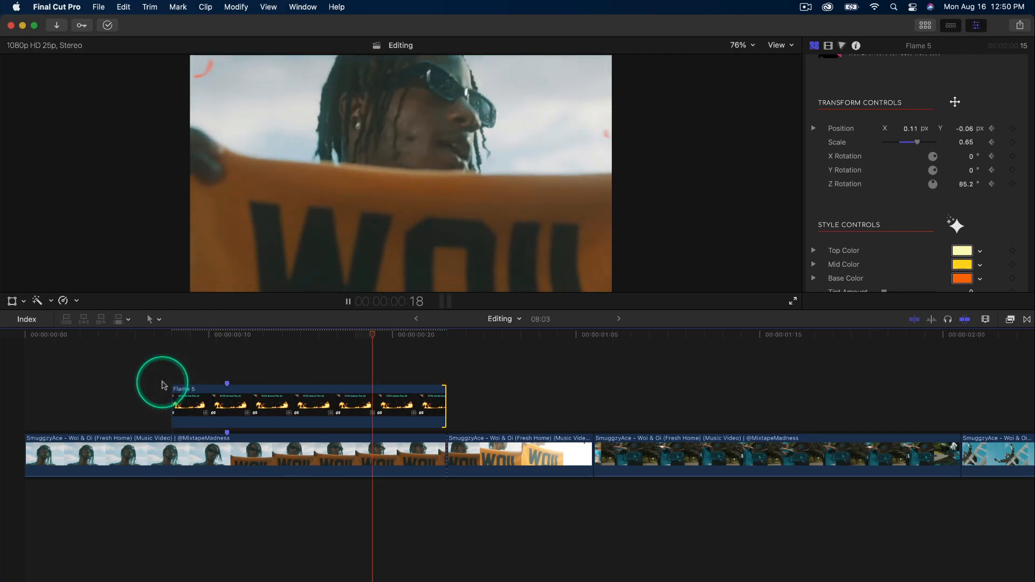
key(space)
drag(446, 408, 816, 409)
key(space)
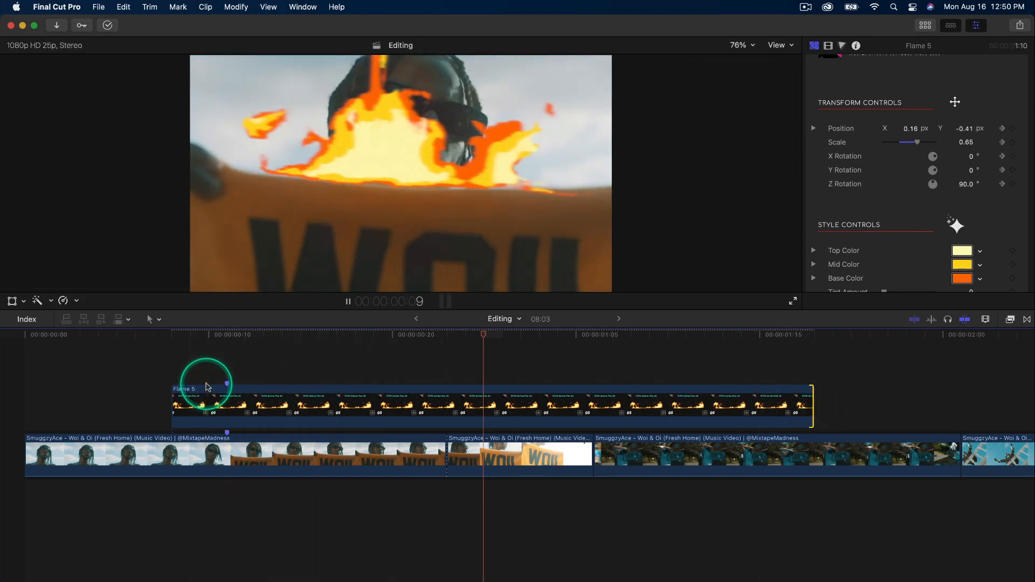
key(space)
Step: At frame 14, set Flame 5's top color to light pink and its mid color to purple
click(364, 395)
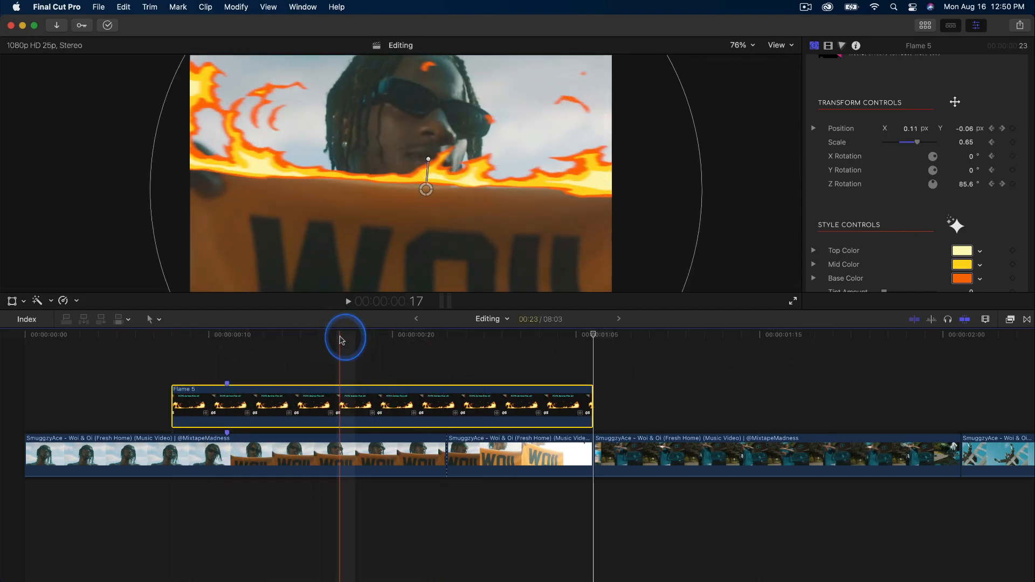
click(243, 338)
drag(243, 340, 291, 343)
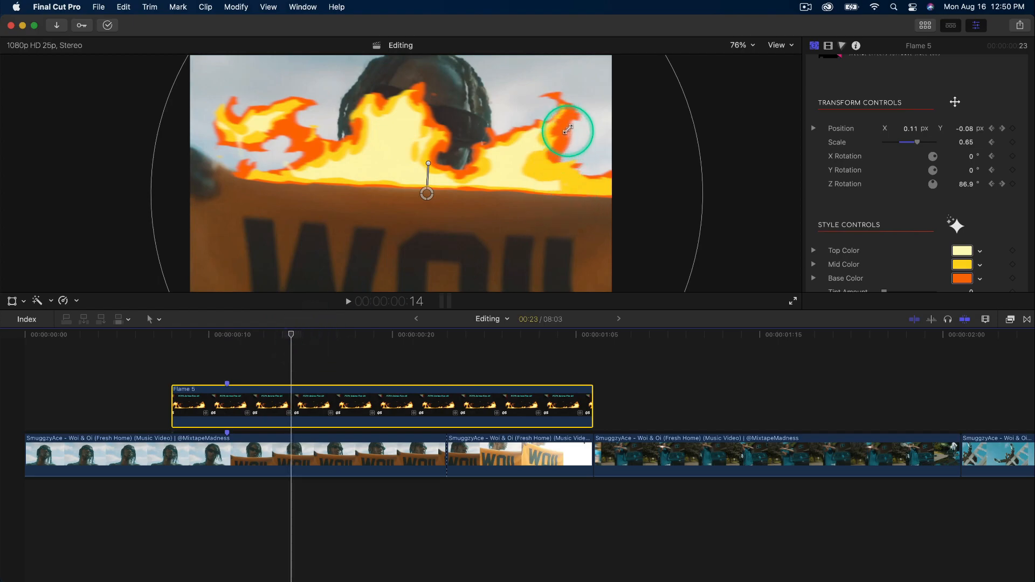
drag(552, 133, 508, 166)
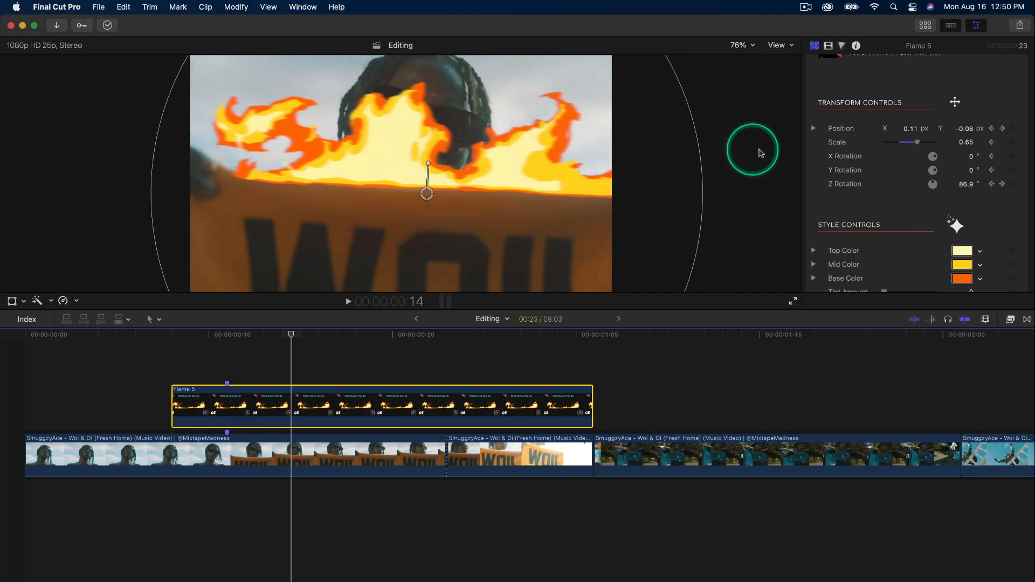
scroll(842, 178, down, 3)
scroll(871, 212, down, 6)
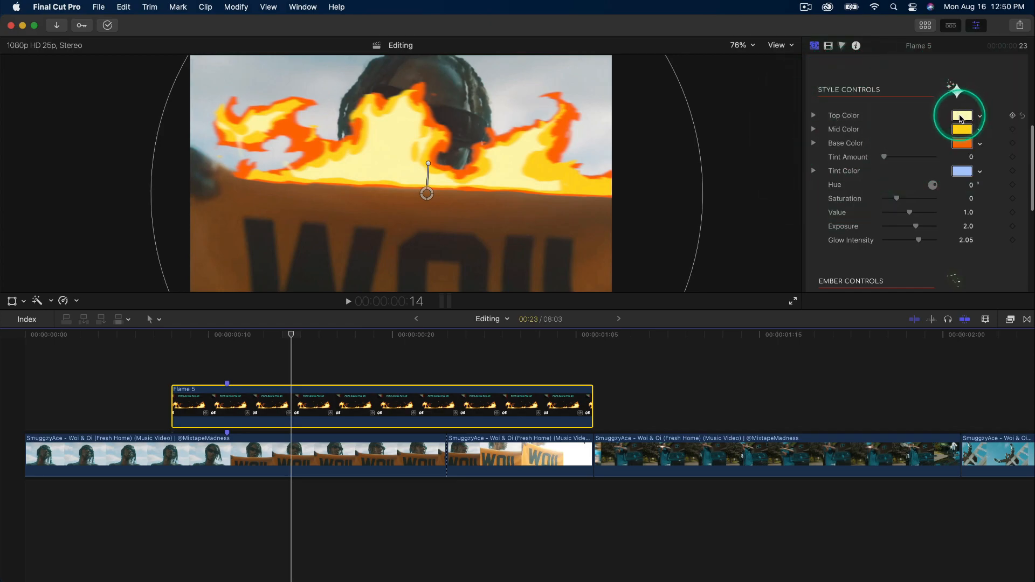
click(962, 116)
drag(728, 157, 729, 204)
click(962, 129)
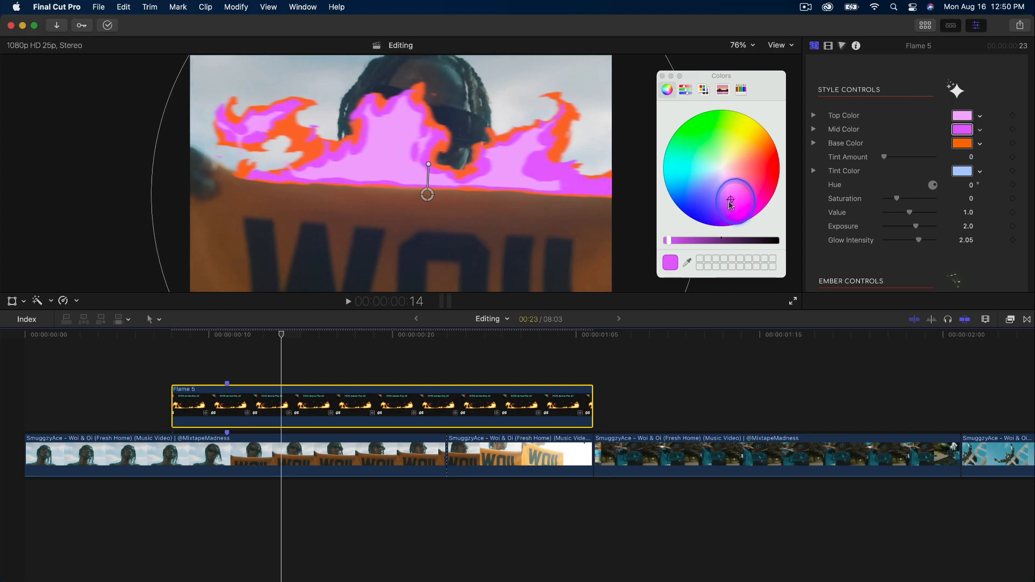
Step: Set Flame 5's base color to blue and play back the recolored flame
click(963, 143)
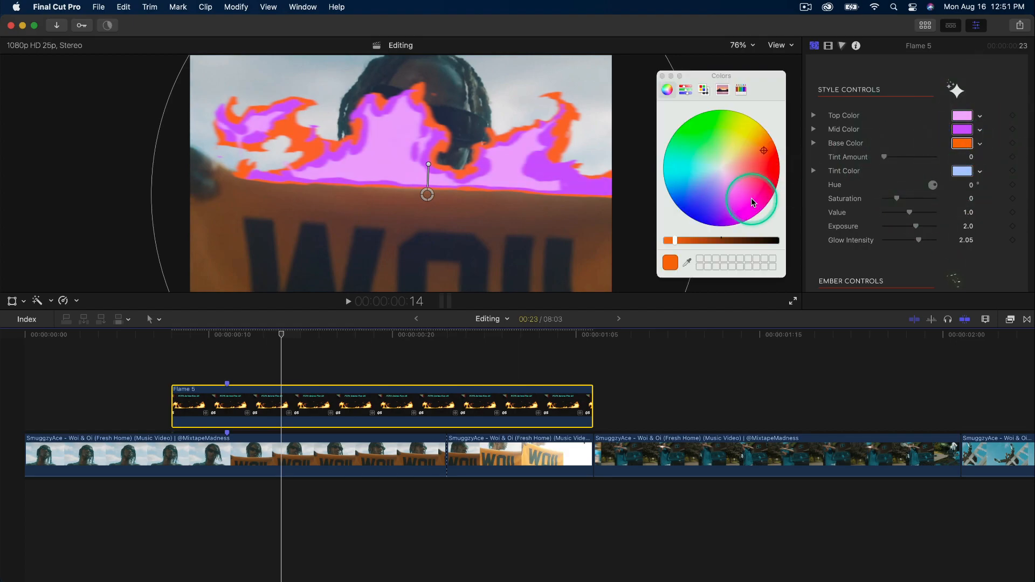
drag(713, 202, 704, 184)
click(663, 76)
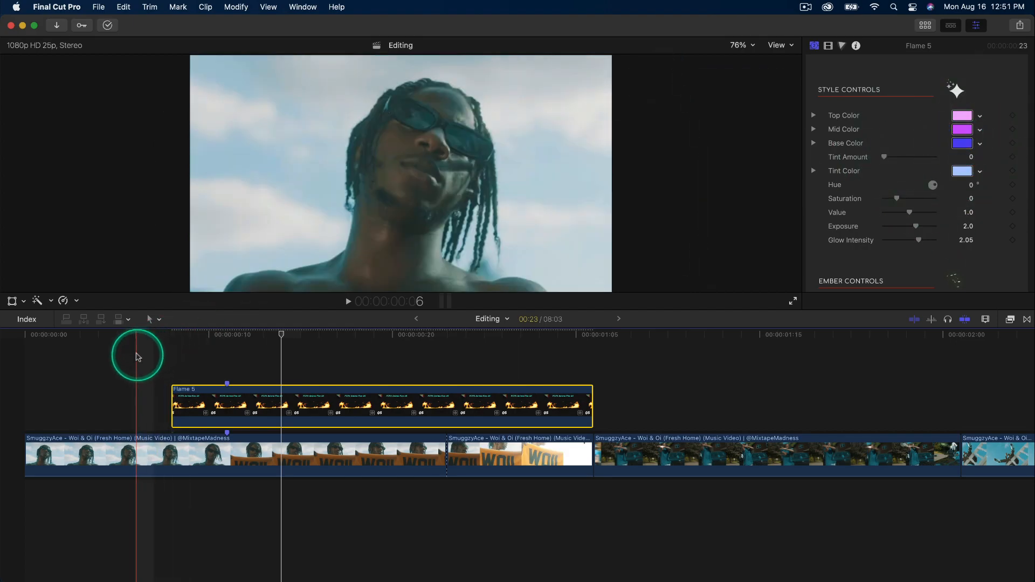
key(space)
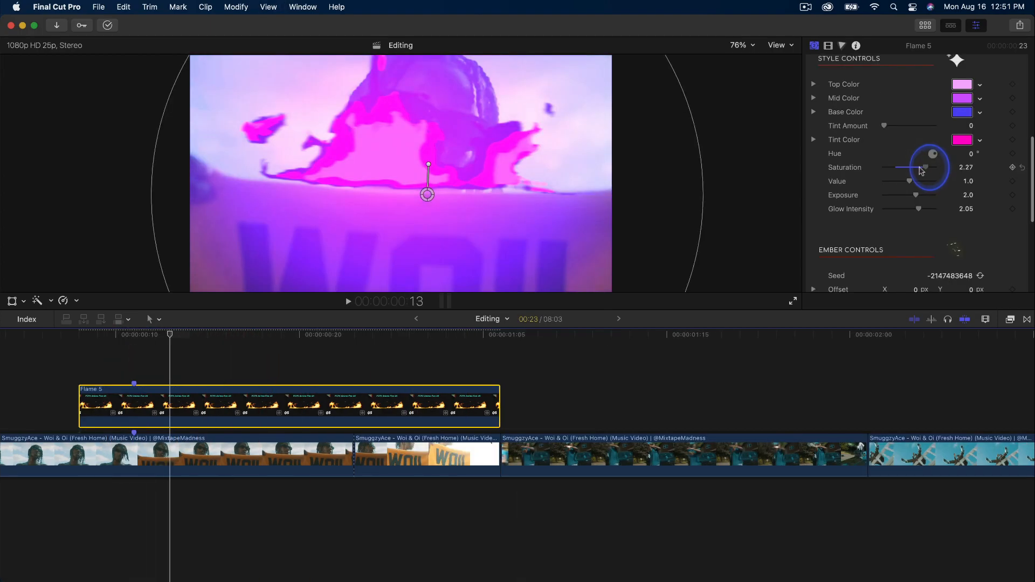
Step: Set Flame 5's saturation to 0, value to 1.18 and glow intensity to 2.13, and preview the result through frame 14
mouse_move(925, 167)
mouse_down()
mouse_move(892, 171)
mouse_move(914, 169)
mouse_move(892, 169)
mouse_move(918, 150)
mouse_move(922, 163)
mouse_move(912, 163)
mouse_up()
scroll(905, 160, down, 3)
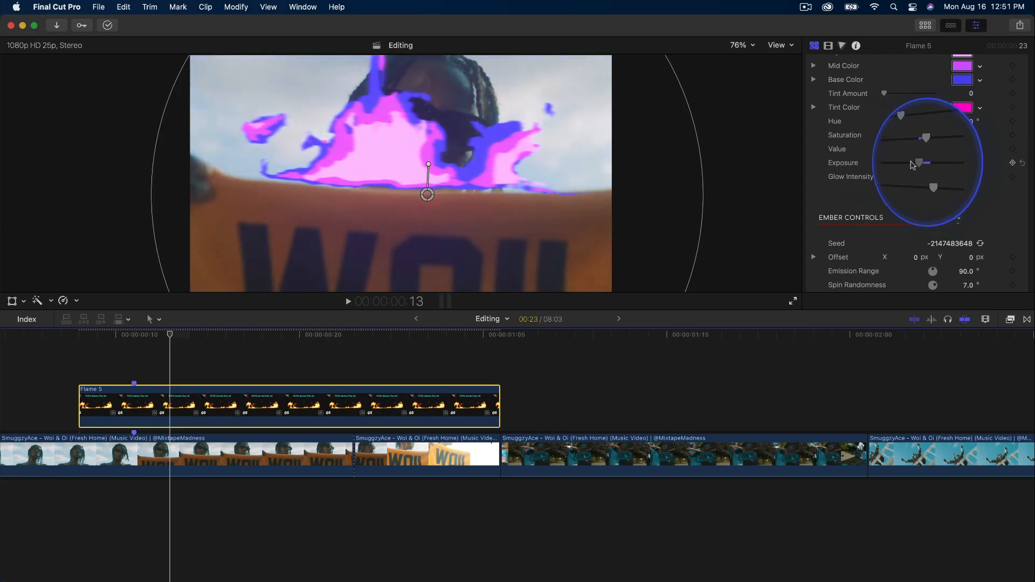
key(space)
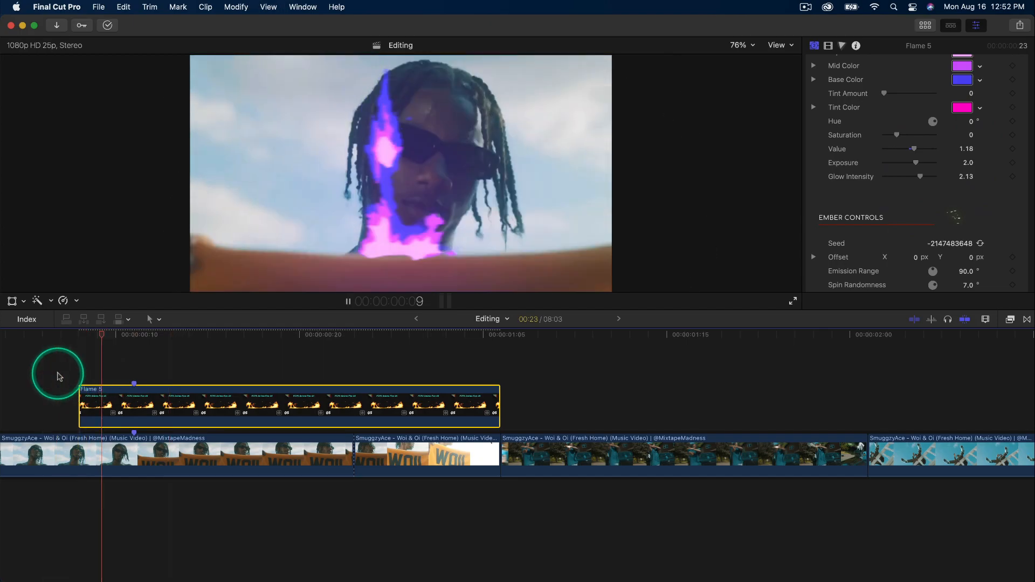
click(144, 332)
drag(144, 332, 203, 341)
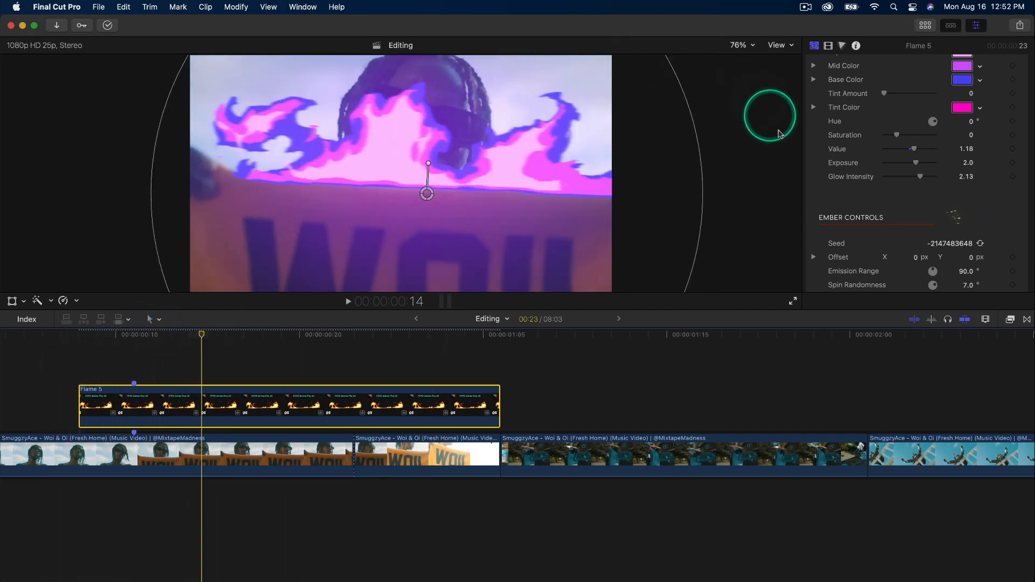
Step: Try the Flame 8 generator as a connected clip above the third clip
click(241, 208)
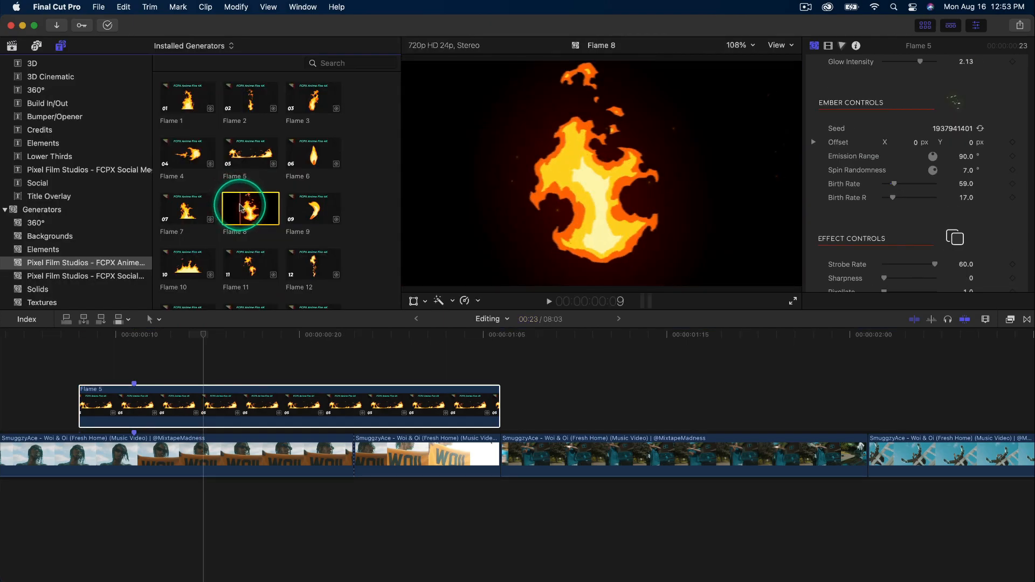
click(532, 167)
drag(249, 207, 570, 388)
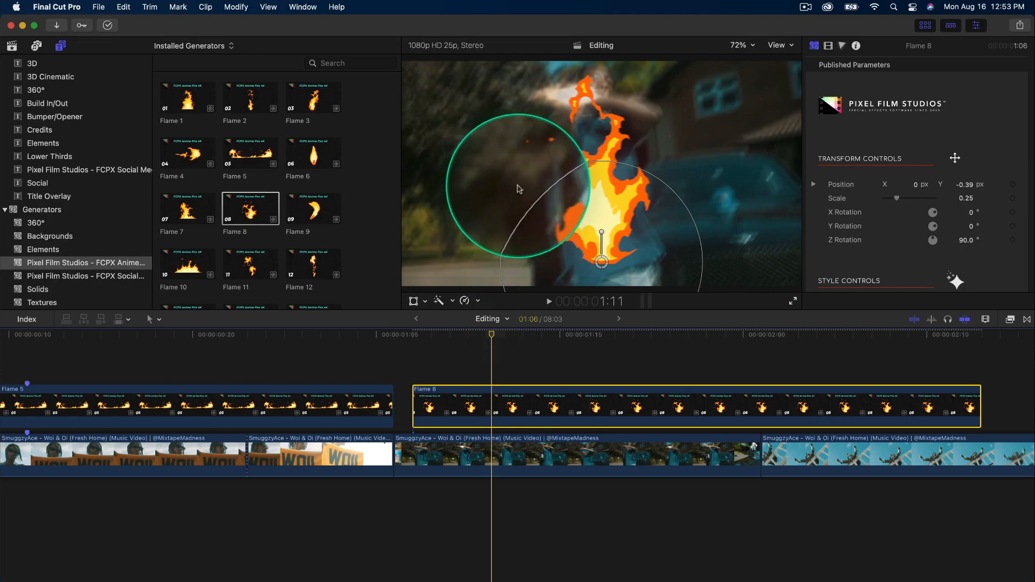
Step: Try Flame 8 with emission range 126°, birth rate 115 and birth rate R 68, play it back, and delete the flame
scroll(924, 165, down, 10)
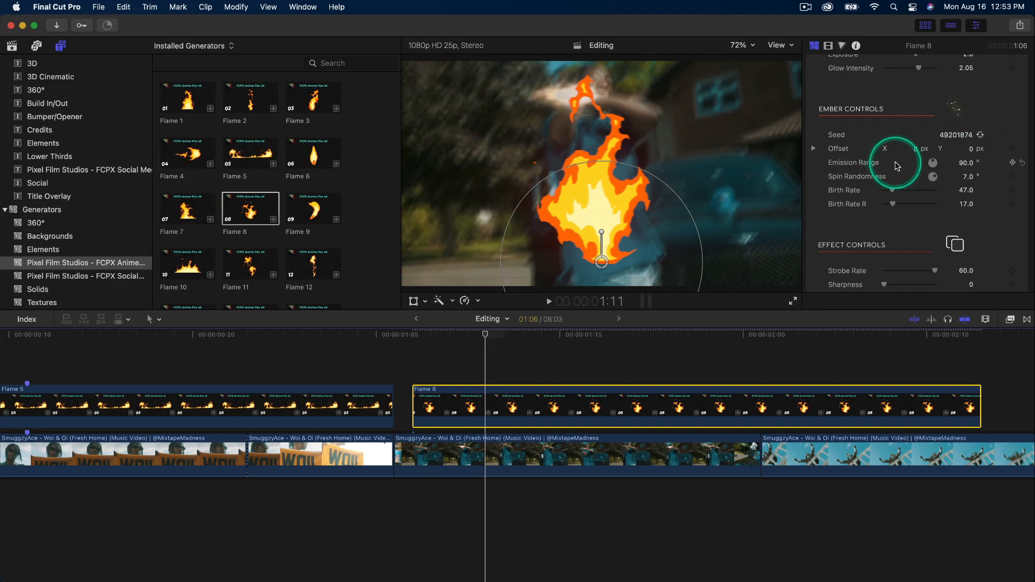
click(973, 148)
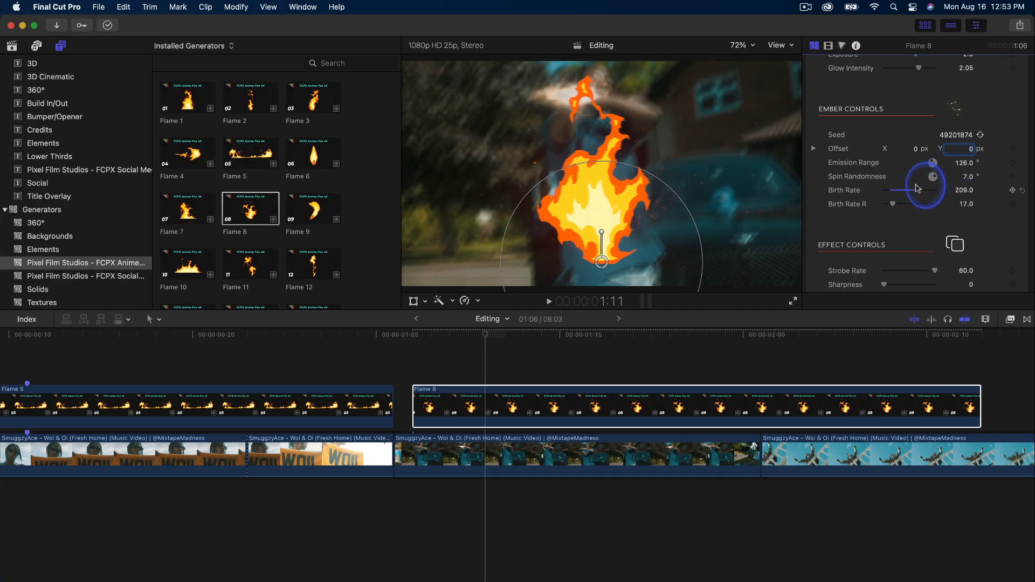
drag(525, 216, 637, 221)
key(space)
key(space)
scroll(952, 167, down, 2)
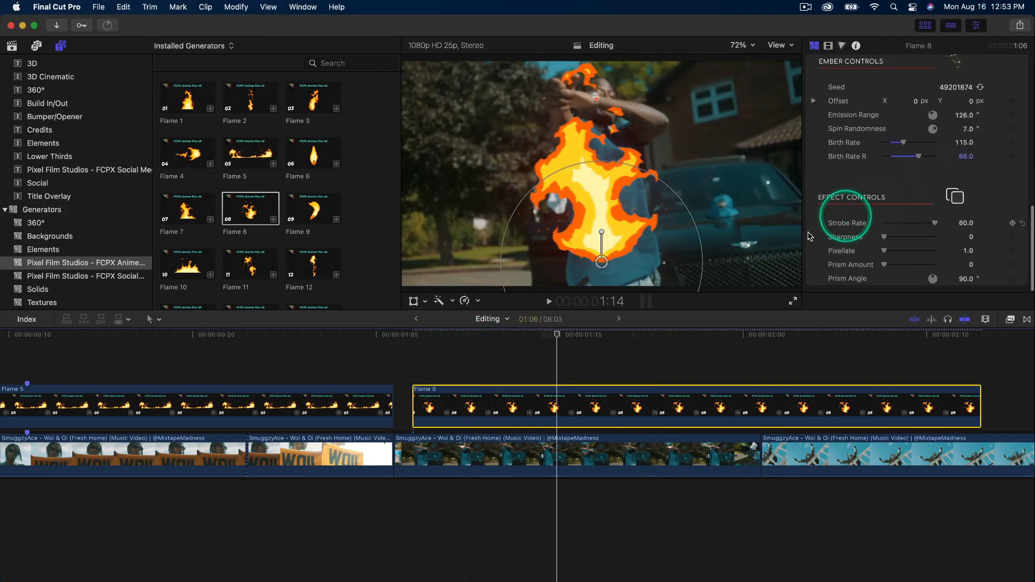
key(Delete)
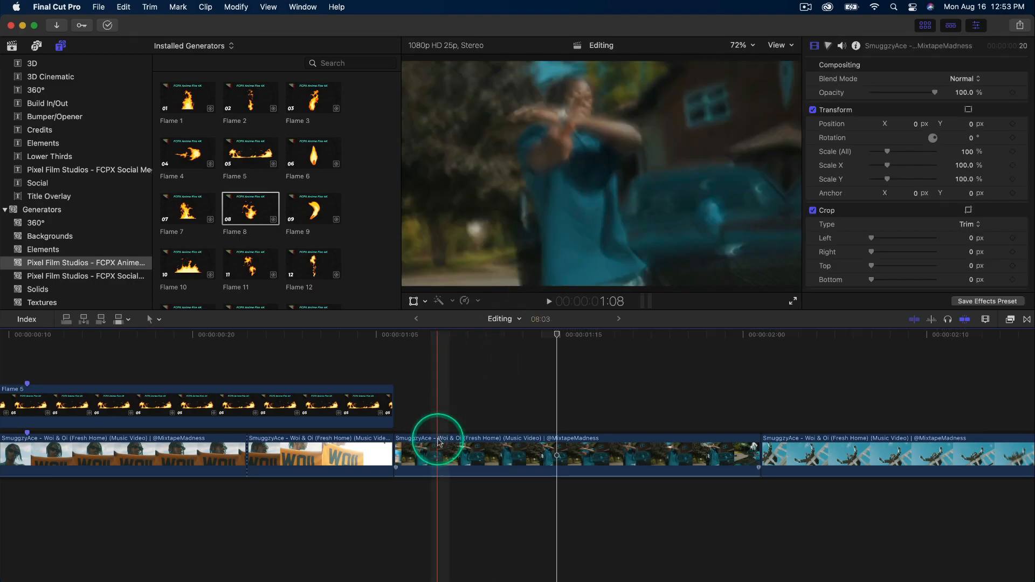
Step: Try a strobe rate of 10.5 on Flame 5, play it back, then restore the rate to 60 and replay
scroll(426, 431, left, 5)
click(363, 414)
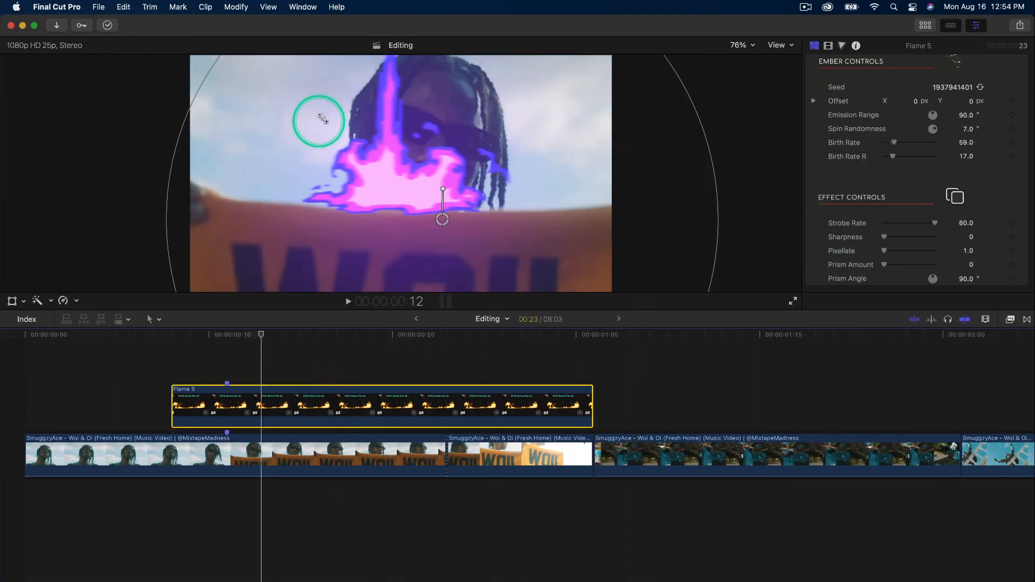
drag(969, 226, 969, 259)
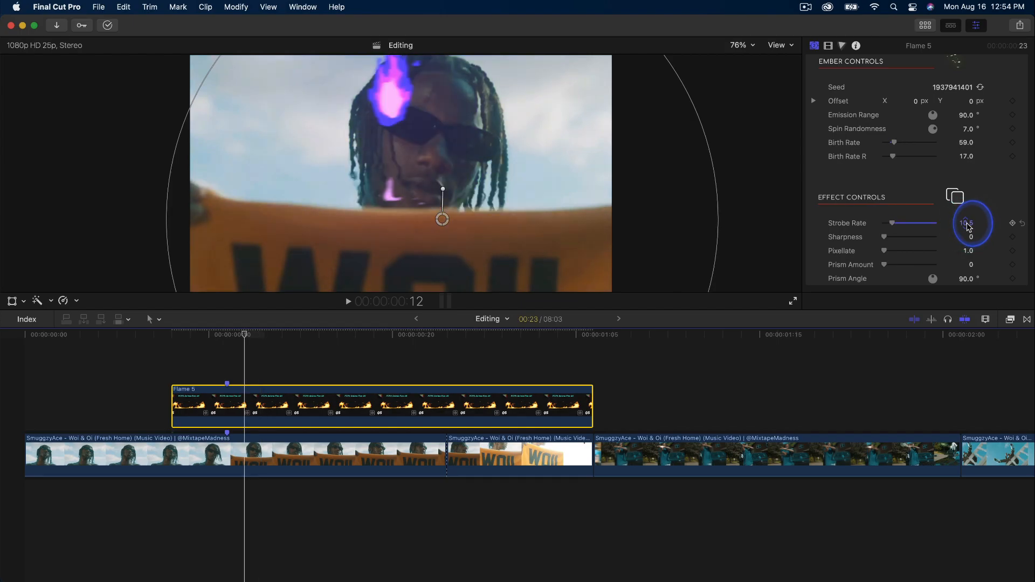
key(space)
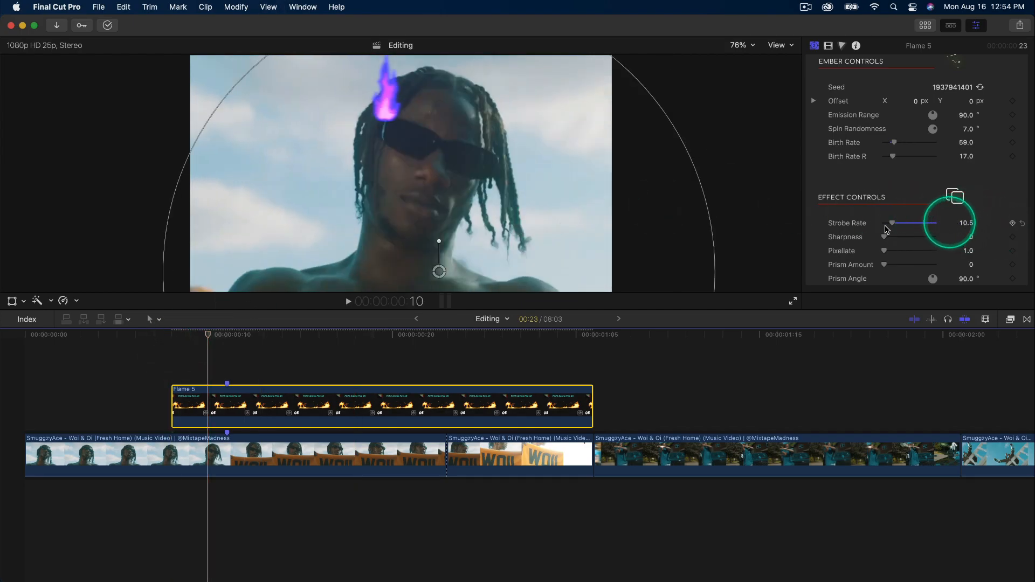
key(space)
drag(204, 340, 262, 338)
click(436, 268)
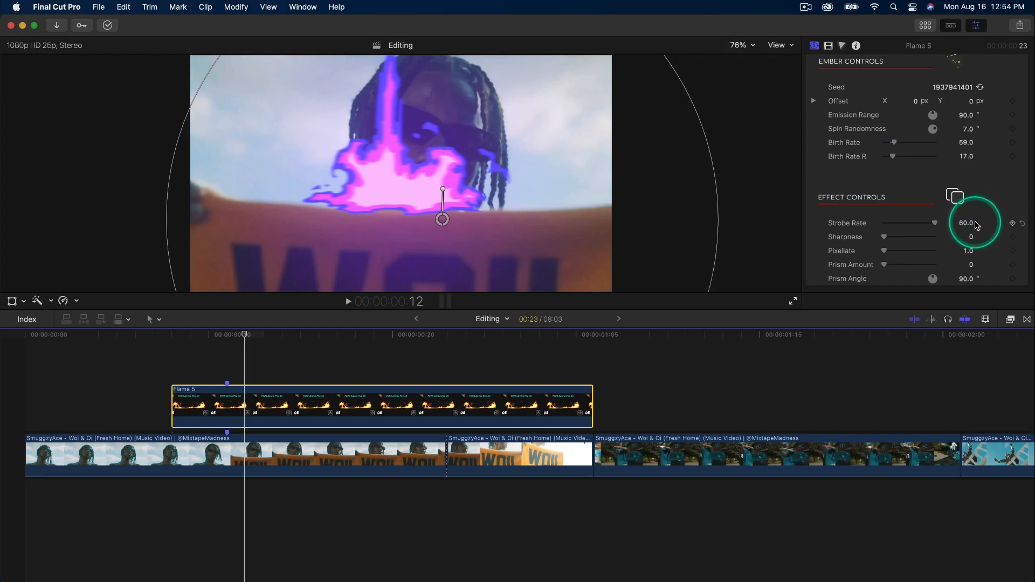
key(space)
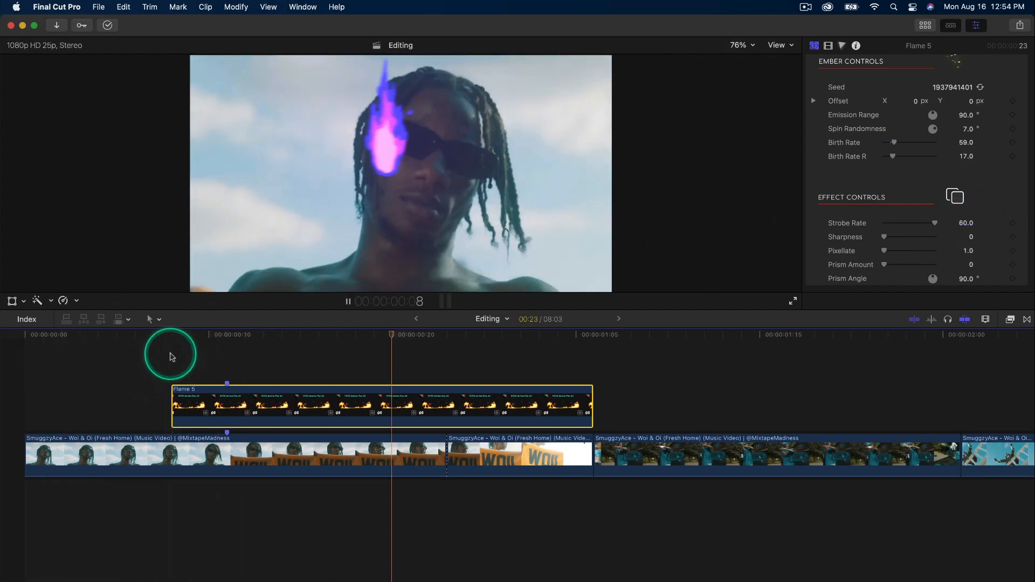
Step: Try a sharpness of 89.73 on Flame 5, play it back, and reset the sharpness to 0
click(277, 334)
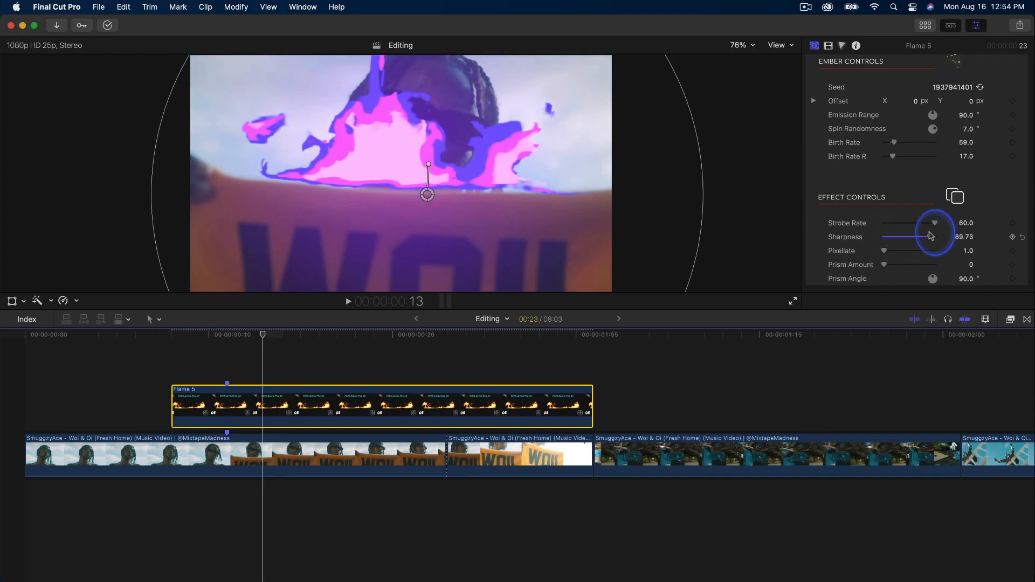
key(space)
key(space)
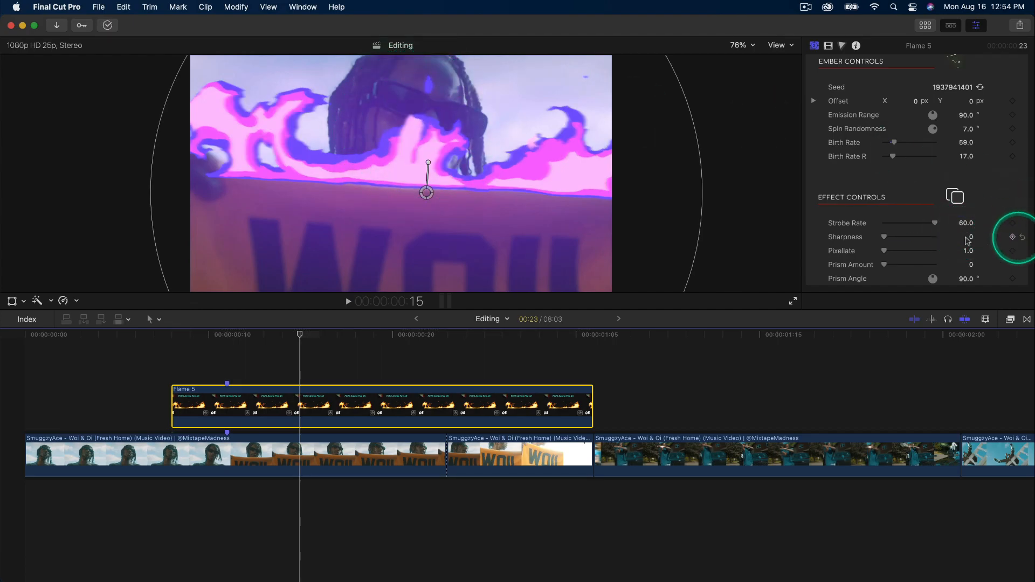
Step: Try a pixellate value of 17 on Flame 5, play it back, reset it to 1, and test the prism amount
mouse_move(896, 251)
mouse_down()
mouse_move(906, 249)
mouse_move(892, 251)
mouse_up()
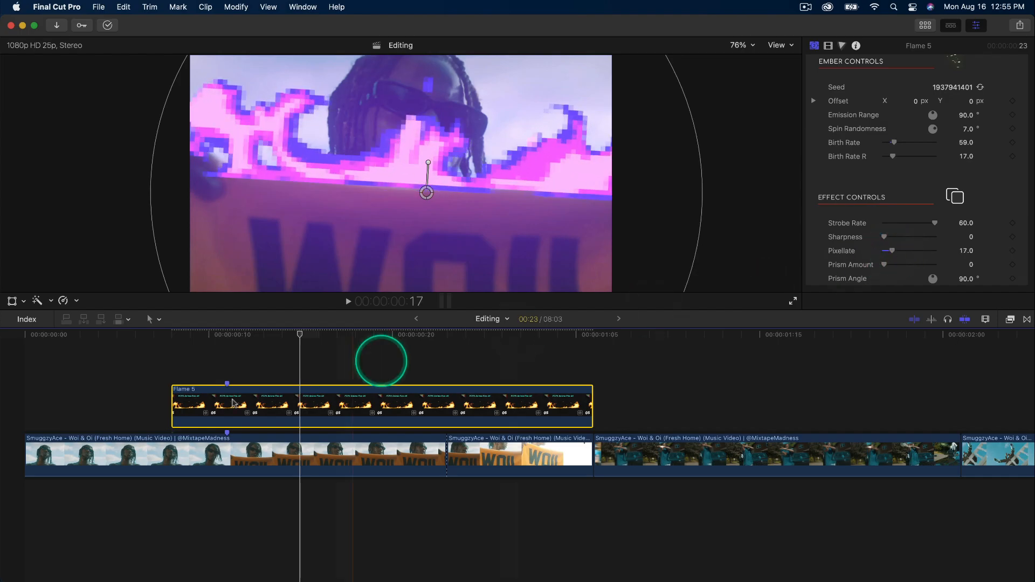
key(space)
click(232, 335)
click(1022, 253)
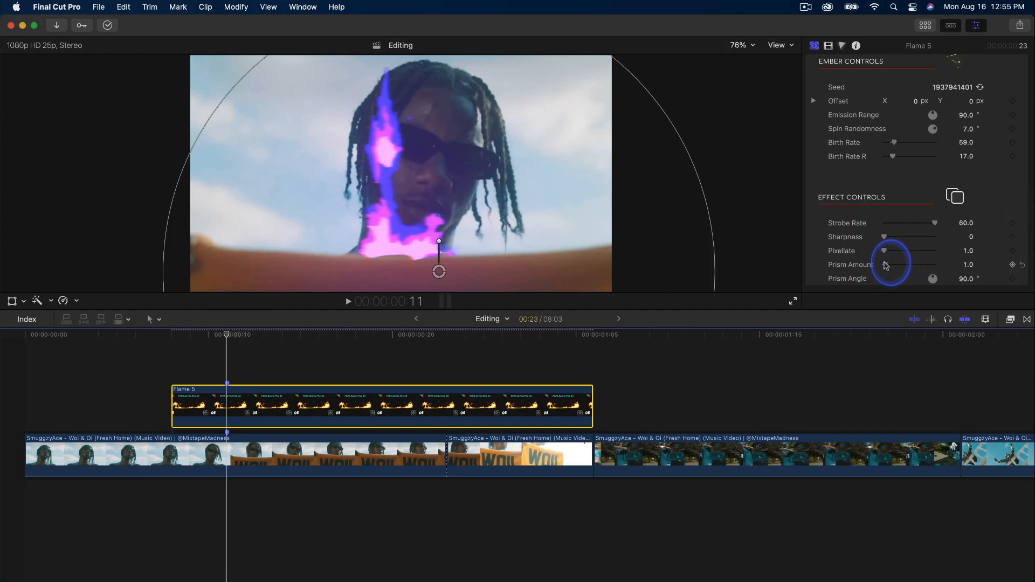
click(168, 388)
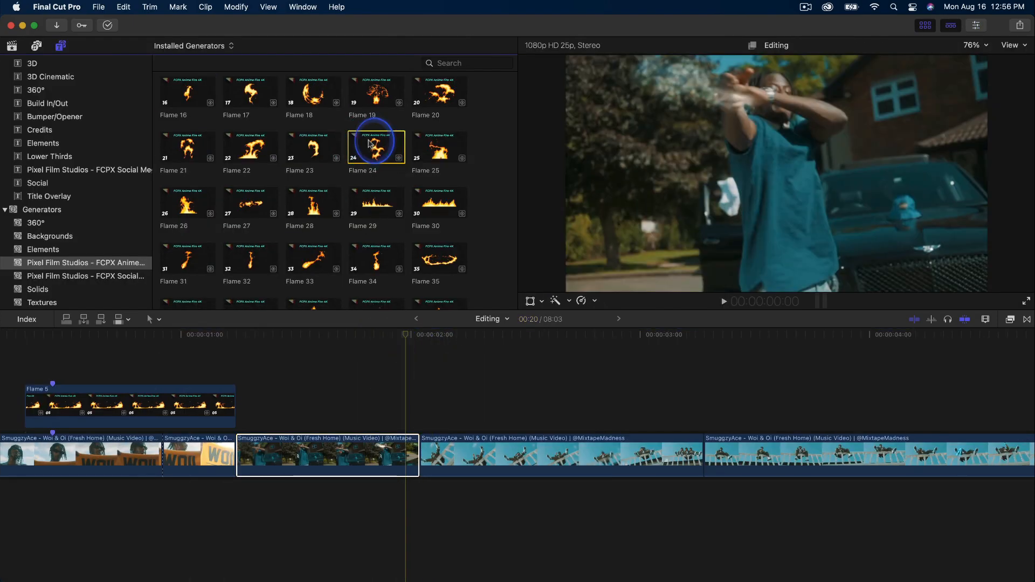
Step: Add Flame 24 across the cut between the third and fourth clips, and disable and re-enable it to compare the transition
drag(370, 148, 319, 395)
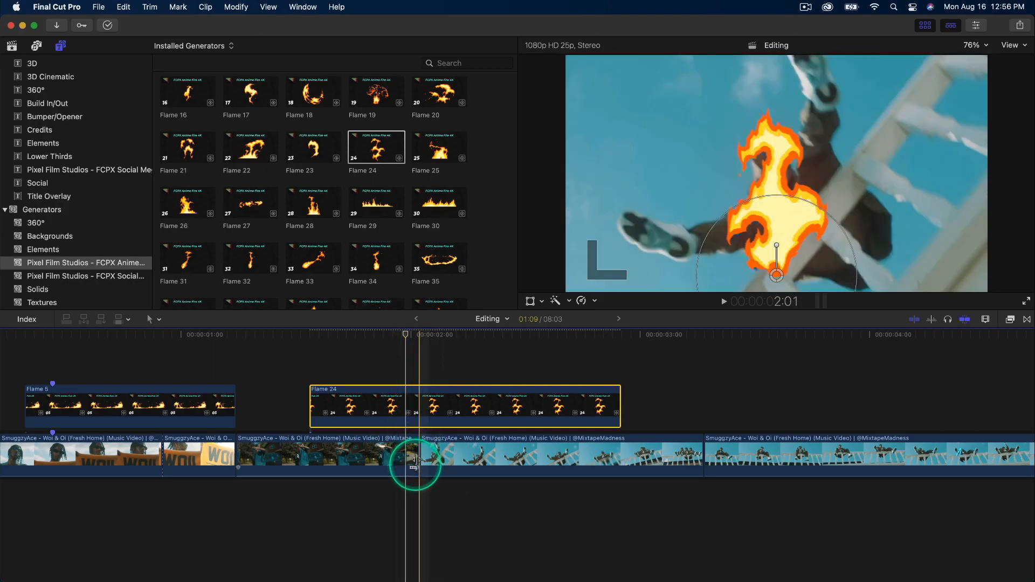
click(926, 26)
click(377, 423)
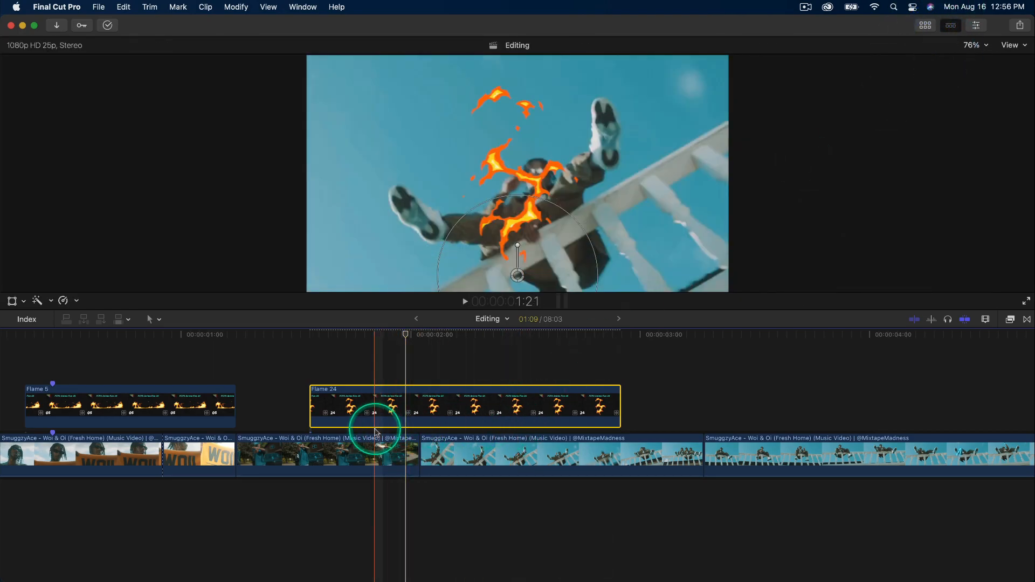
click(347, 439)
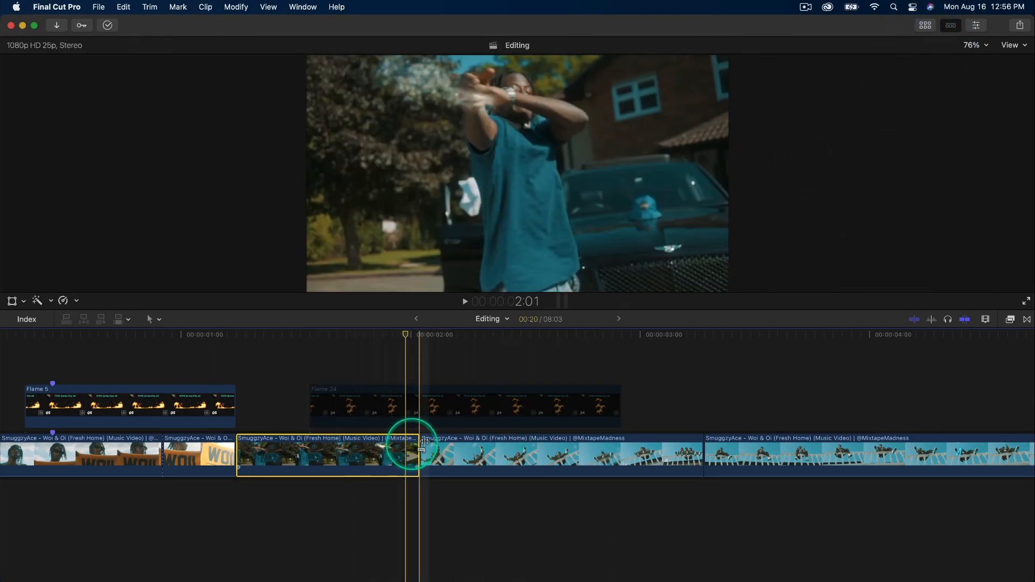
click(405, 408)
key(v)
Step: Shift Flame 24 along the timeline so it starts at about 1:19, covering the cut to the fourth clip
mouse_move(425, 401)
mouse_down()
mouse_move(415, 398)
mouse_move(425, 398)
mouse_up()
drag(410, 338, 376, 346)
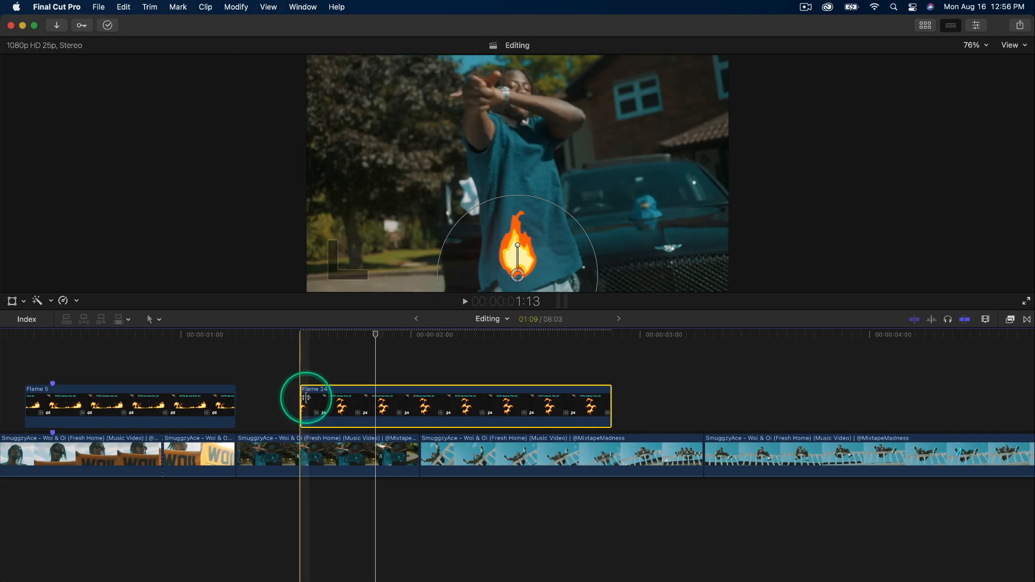
drag(305, 398, 396, 400)
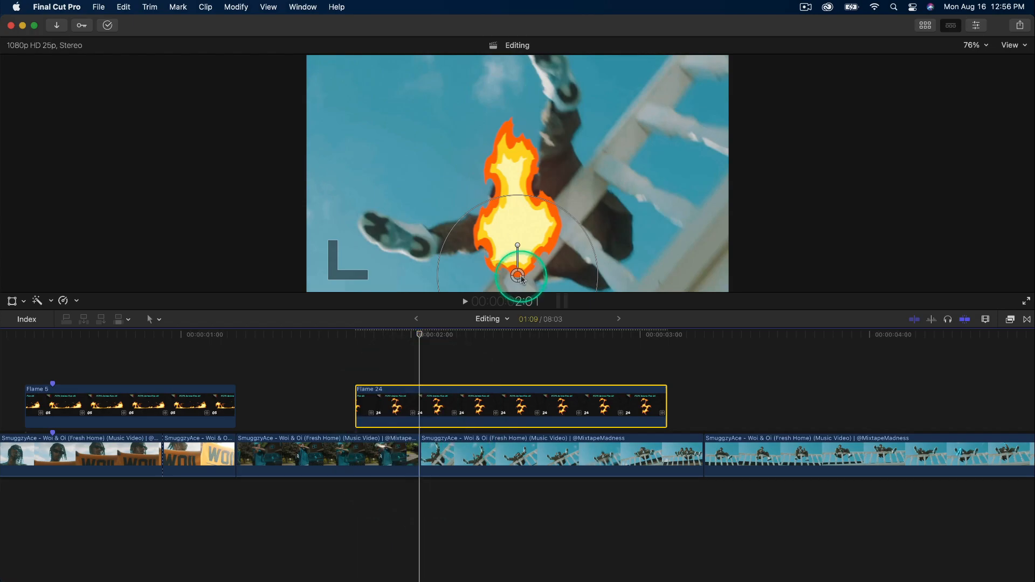
Step: Rotate Flame 24 to shoot horizontally, enlarge it to scale 1.0, and move its base just outside the frame's left edge
drag(525, 268, 524, 210)
drag(521, 175, 553, 155)
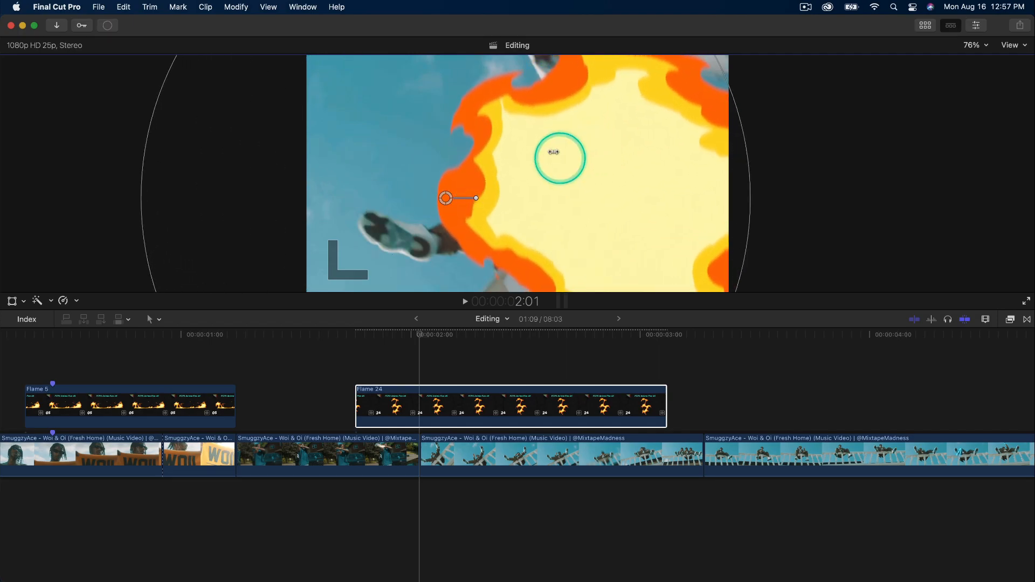
drag(449, 204, 292, 196)
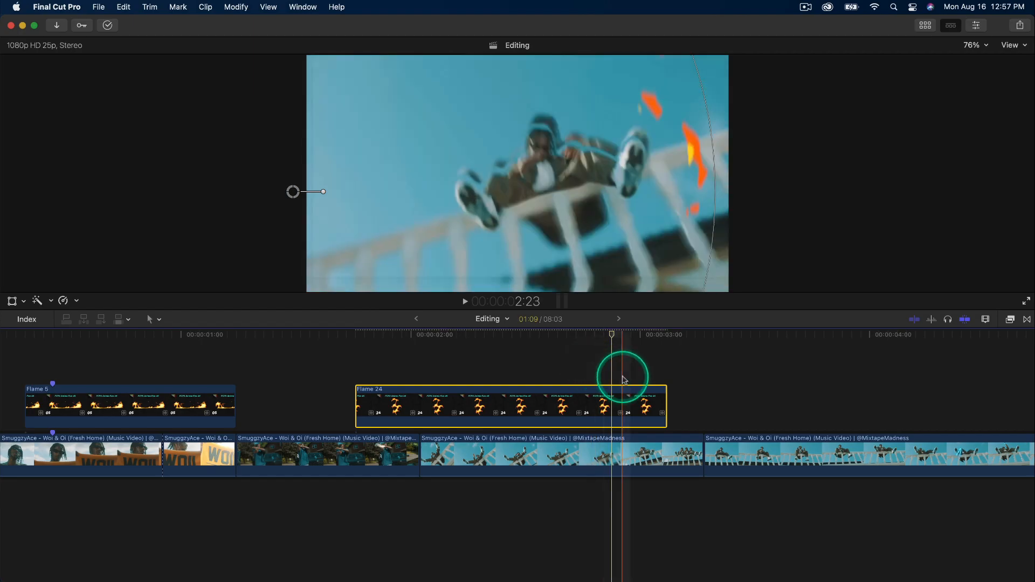
Step: Trim the end of Flame 24 to a length of 17 frames and play back the transition
drag(666, 401, 512, 409)
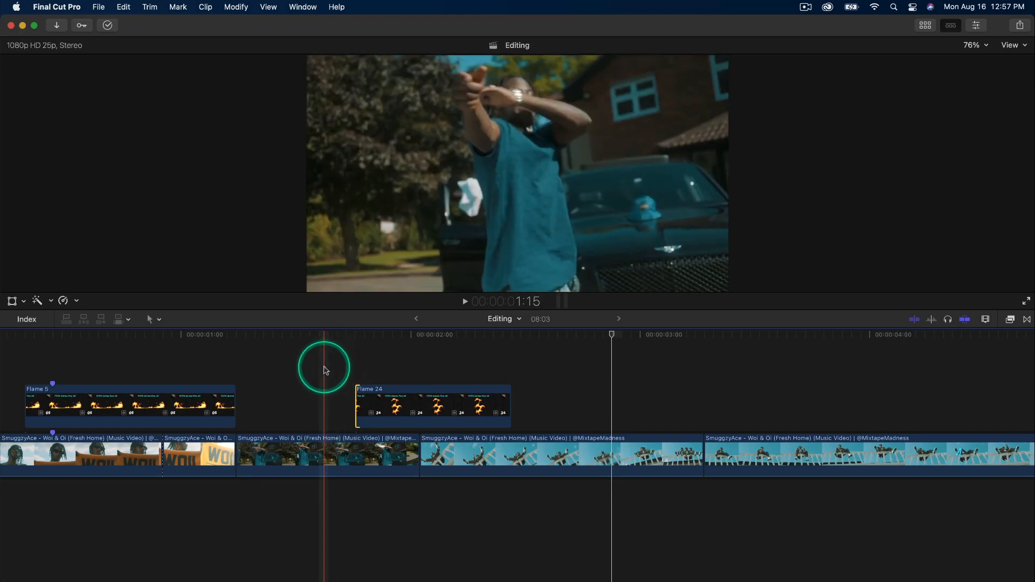
key(space)
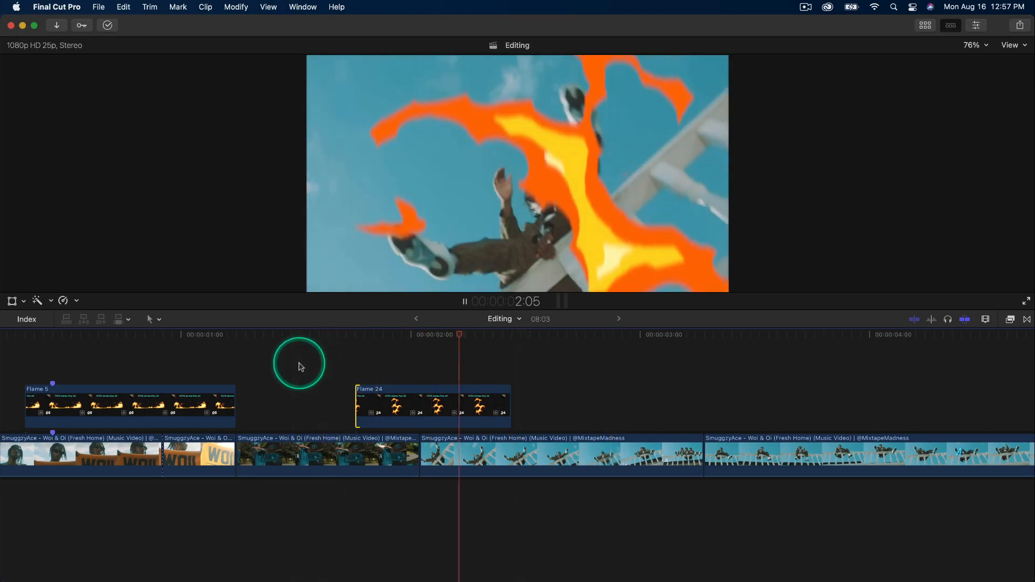
key(space)
key(space)
Step: Recolor Flame 24 with a light pink top, magenta mid and blue base color, and play it back
click(503, 405)
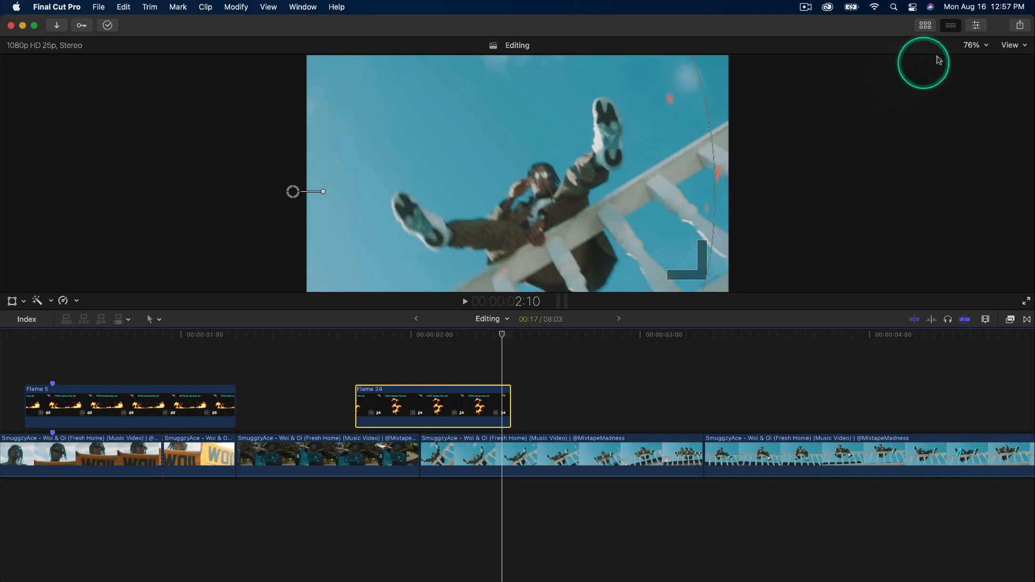
click(981, 30)
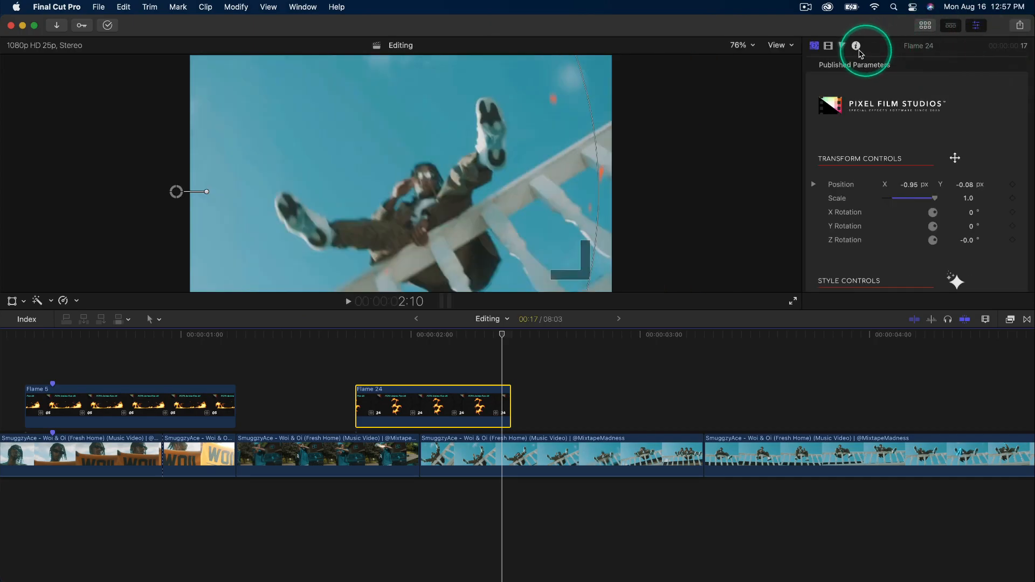
scroll(842, 140, down, 10)
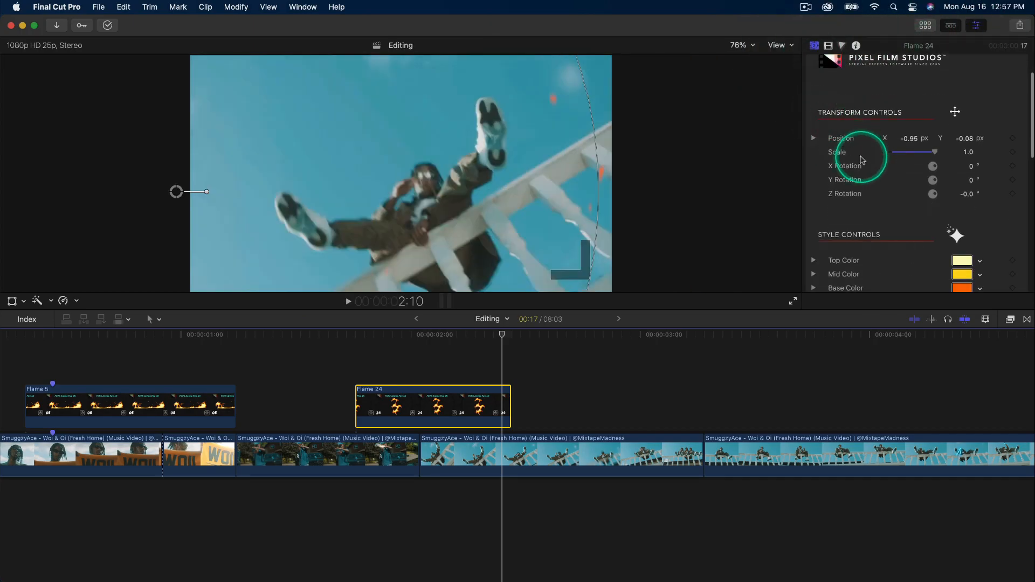
scroll(862, 160, down, 6)
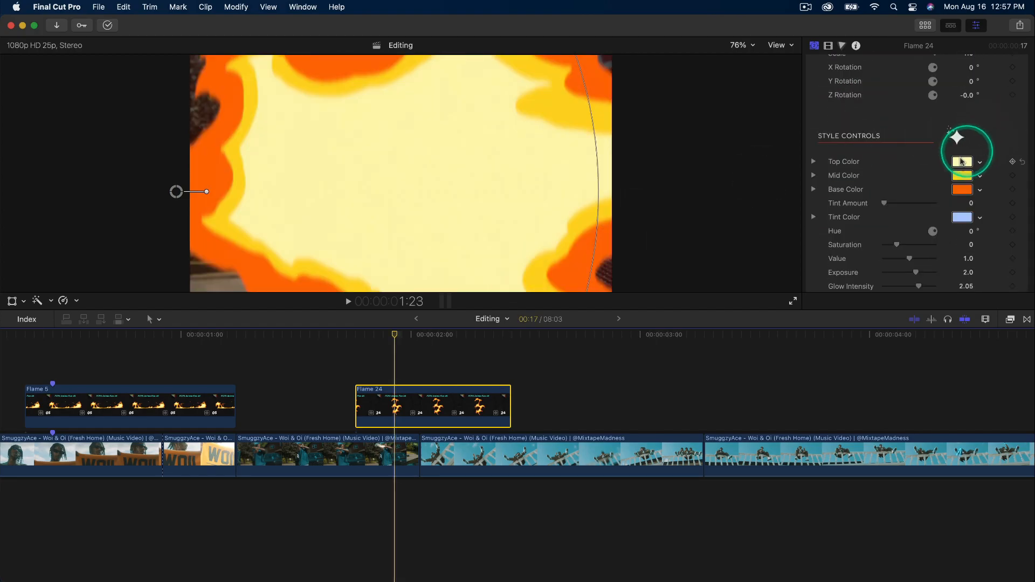
click(963, 162)
drag(726, 164, 690, 212)
click(963, 189)
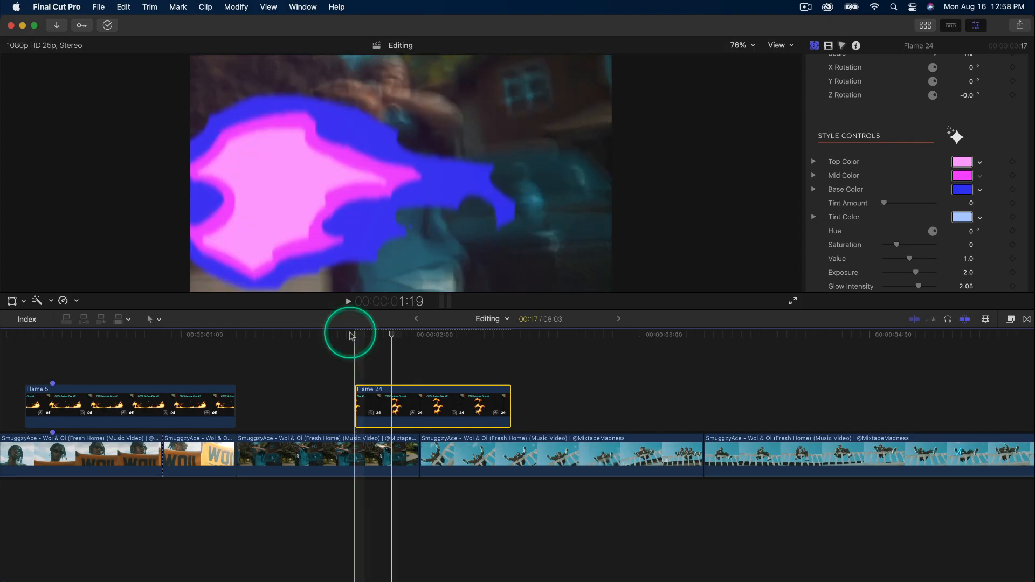
key(space)
key(space)
key(space)
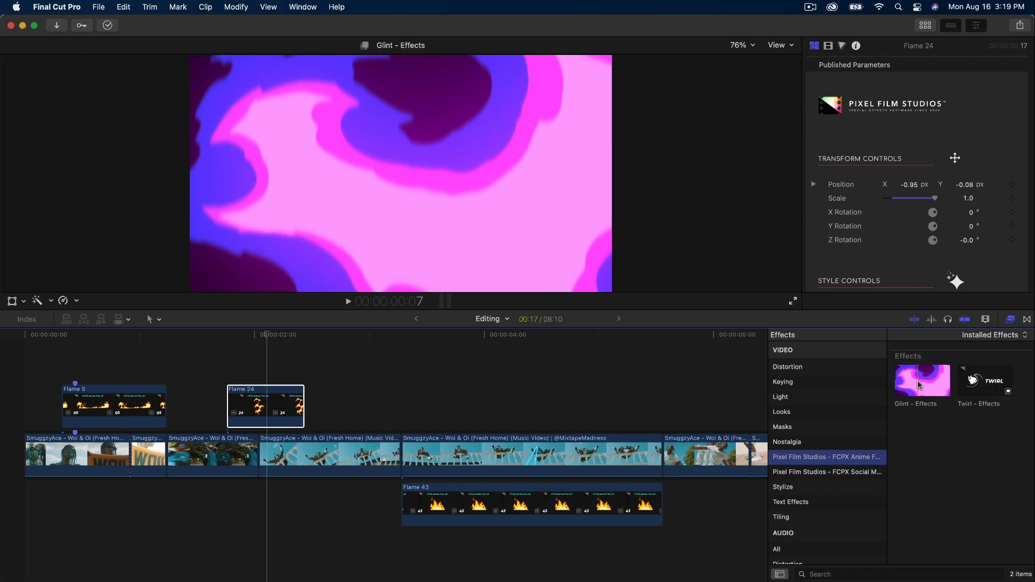
Step: Apply the Glint effect to Flame 24 and show its effect parameters
drag(920, 385, 852, 382)
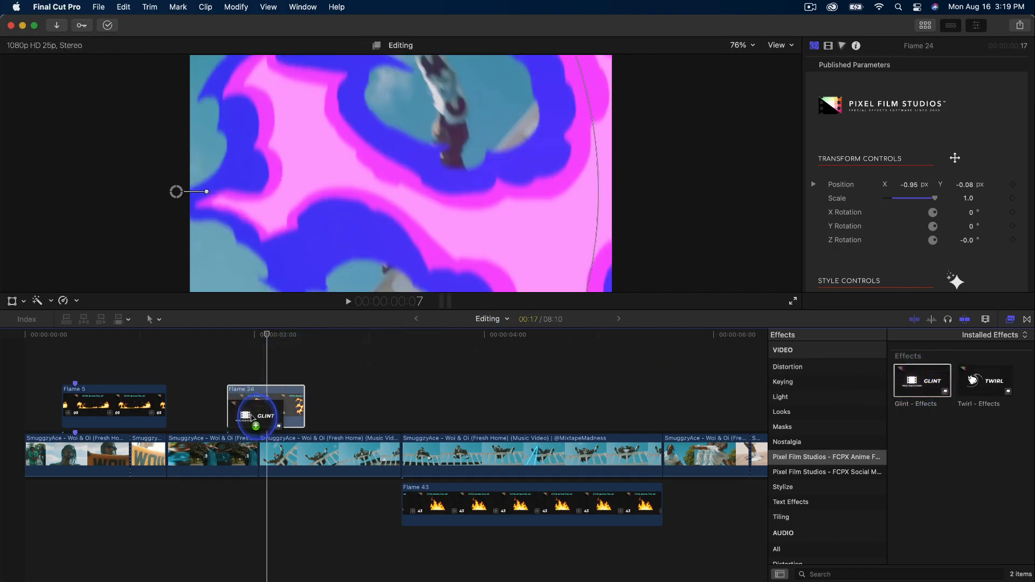
drag(252, 418, 251, 416)
click(829, 46)
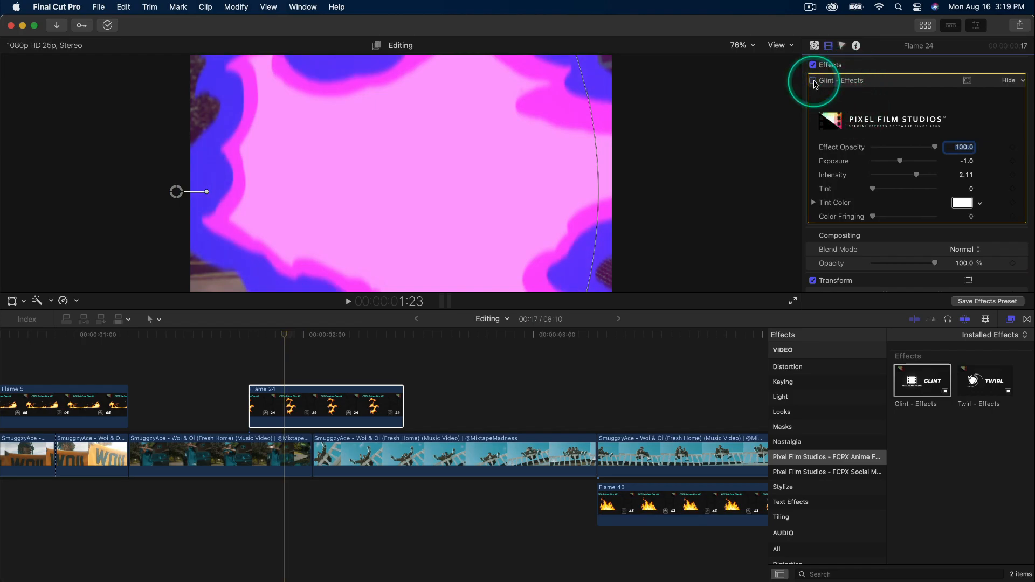
Step: Set the Glint effect on Flame 24 to exposure 2.0, intensity 2.15 and tint 0.36
click(353, 337)
click(957, 155)
drag(933, 149, 958, 149)
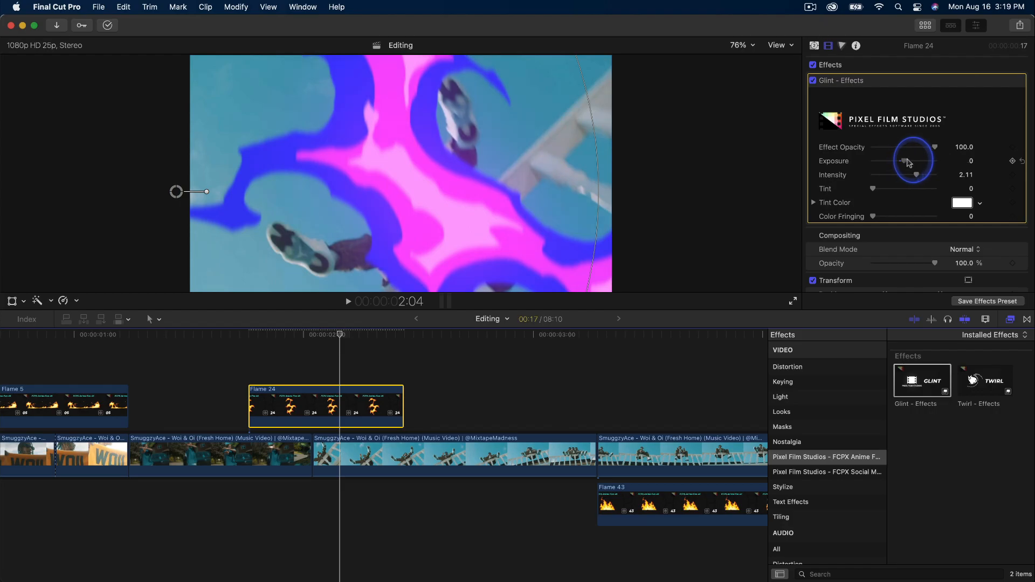
drag(915, 161, 885, 161)
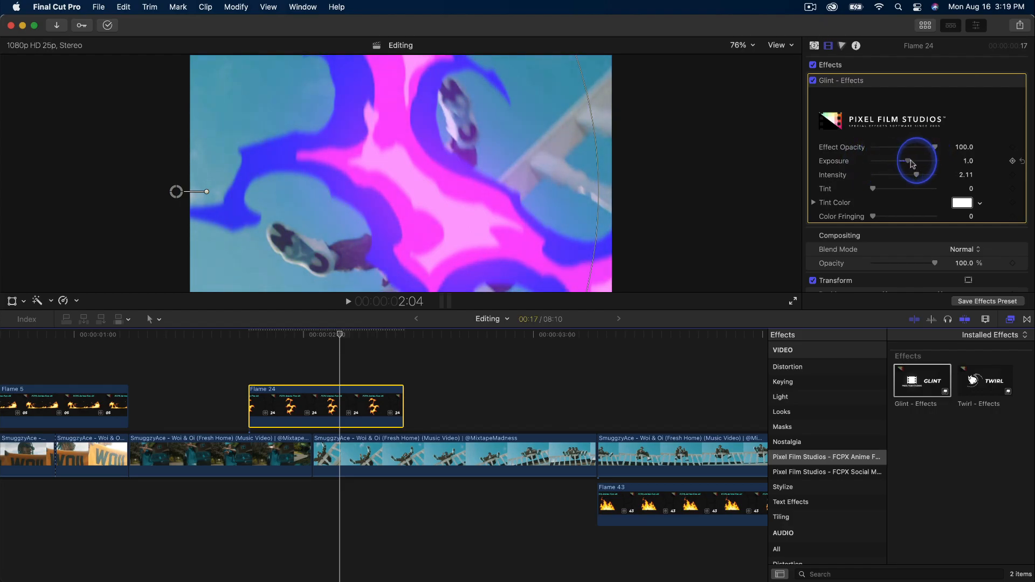
drag(912, 163, 915, 163)
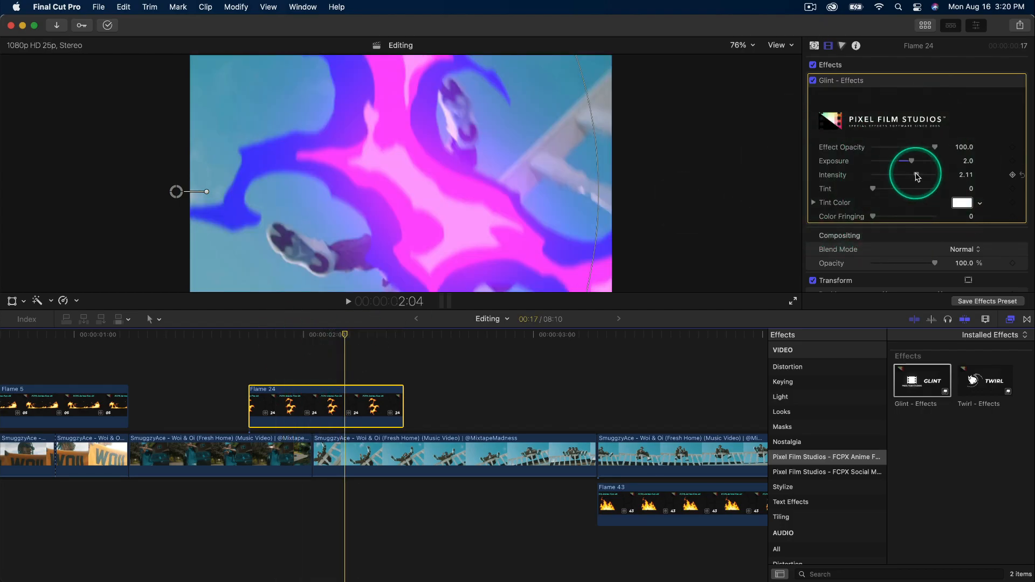
drag(918, 175, 892, 190)
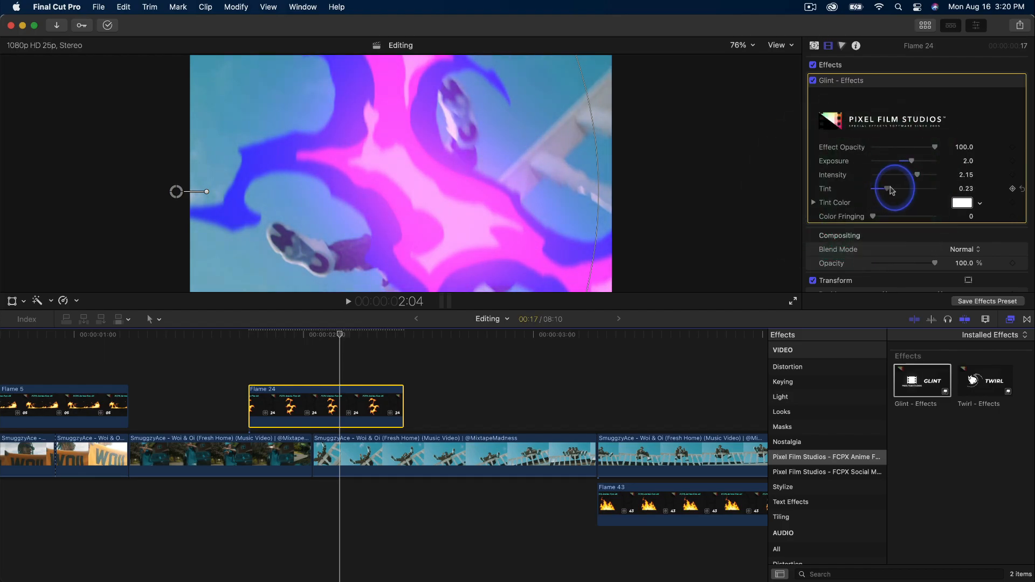
Step: Change the Glint tint color to magenta
click(963, 203)
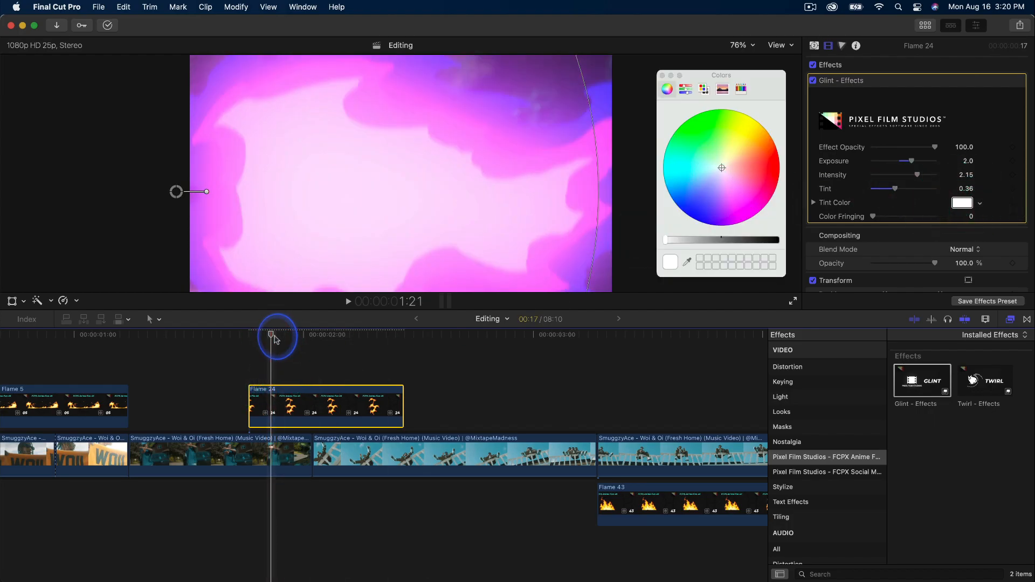
click(269, 339)
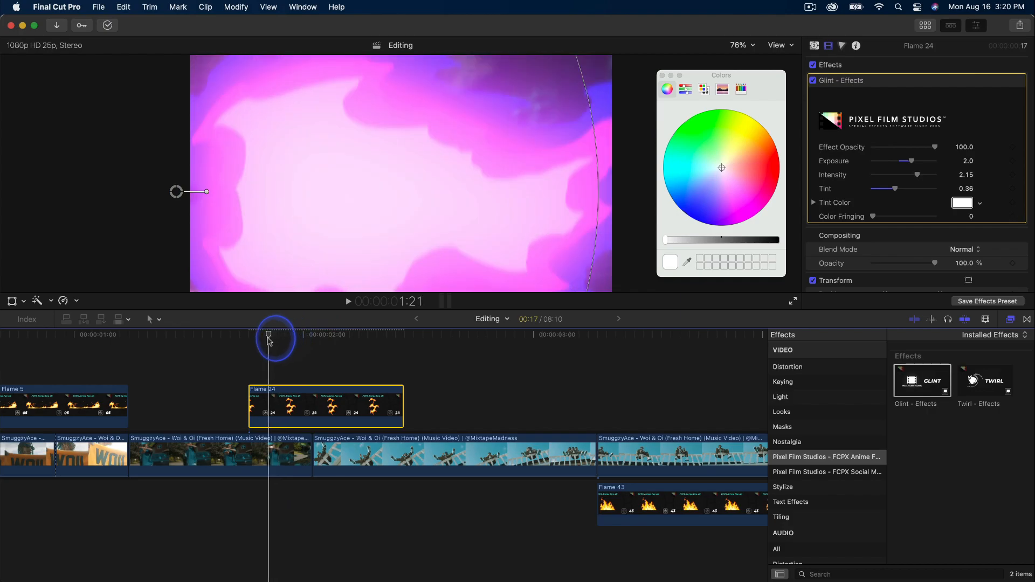
drag(269, 338, 261, 341)
drag(723, 172, 728, 133)
drag(673, 157, 705, 214)
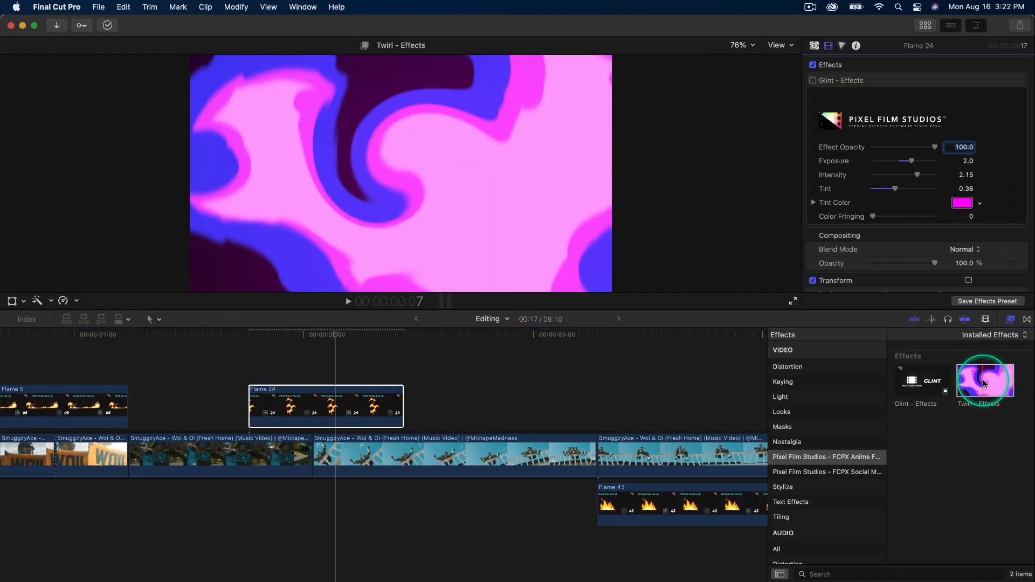
Step: Apply the Twirl effect to Flame 24 and raise its amount to 0.36
drag(983, 380, 300, 398)
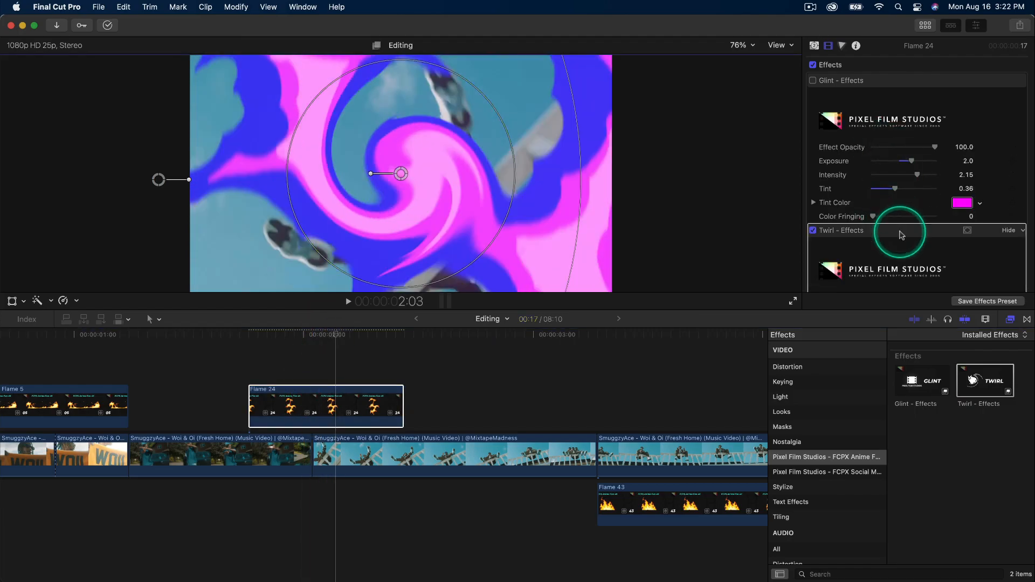
scroll(902, 236, down, 5)
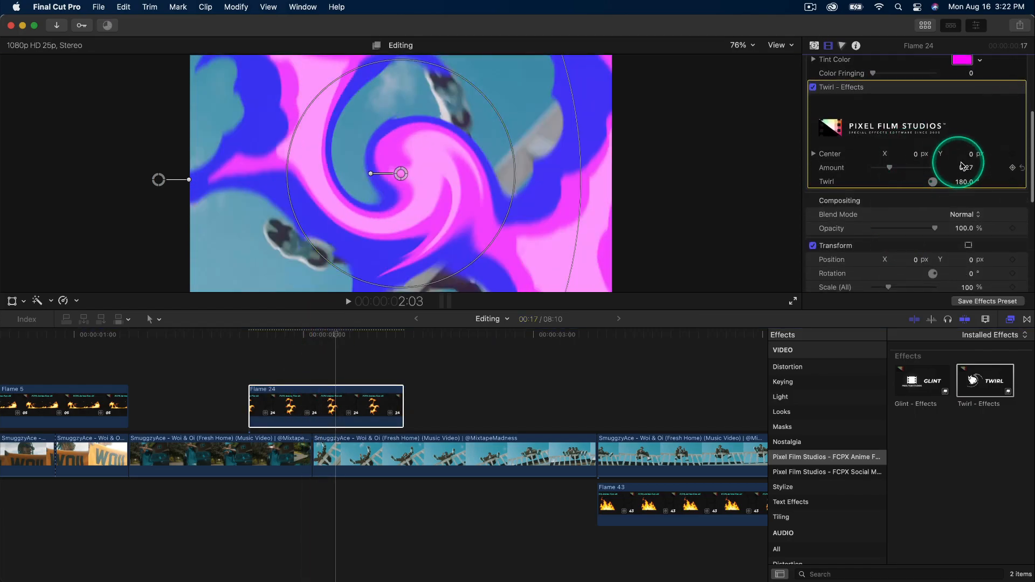
drag(963, 171, 924, 154)
Step: Set the Twirl center to X -0.71 px and play back the flame transition
click(246, 389)
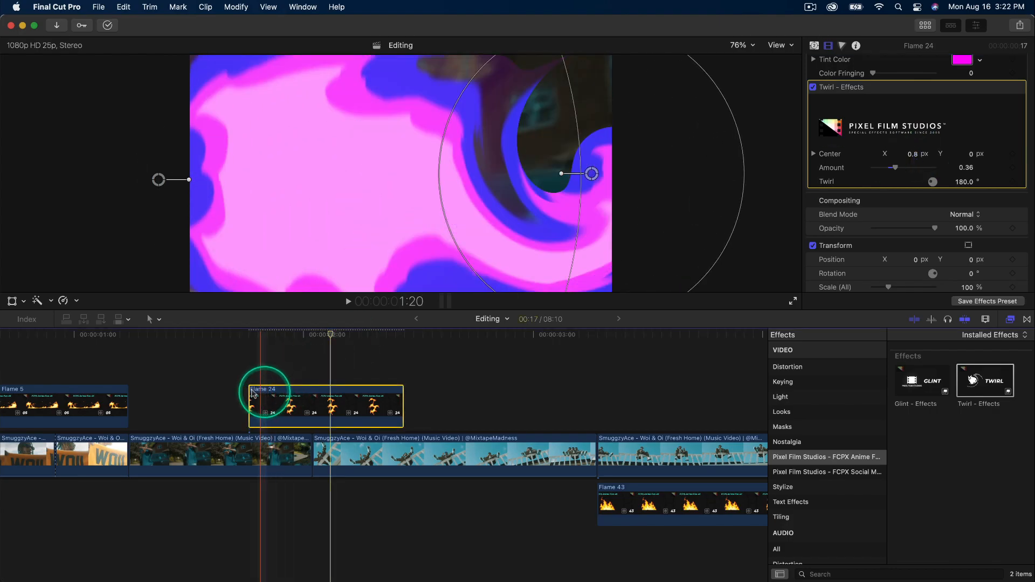
click(311, 332)
click(836, 195)
drag(922, 154, 922, 154)
click(247, 347)
key(space)
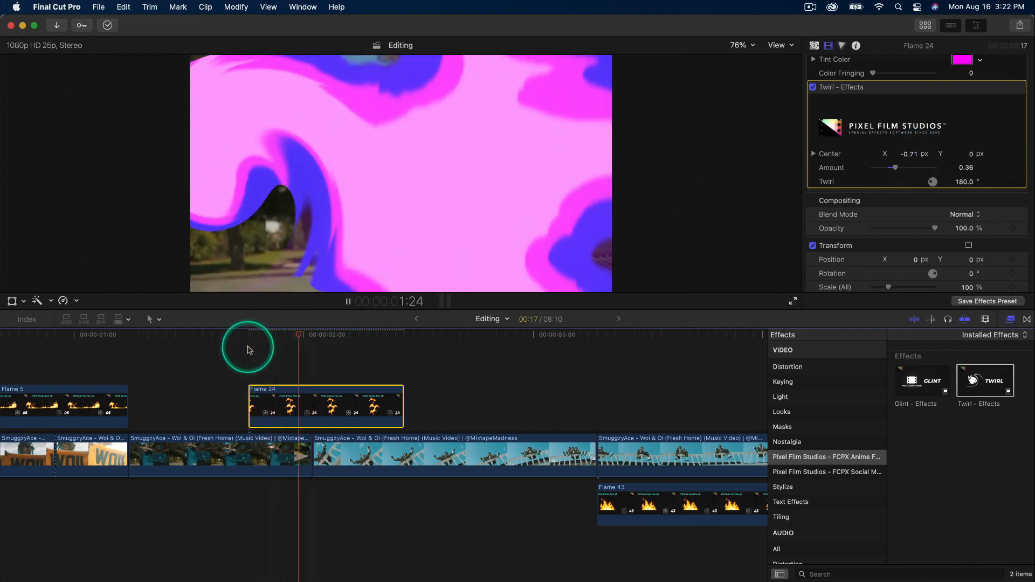
click(208, 347)
key(space)
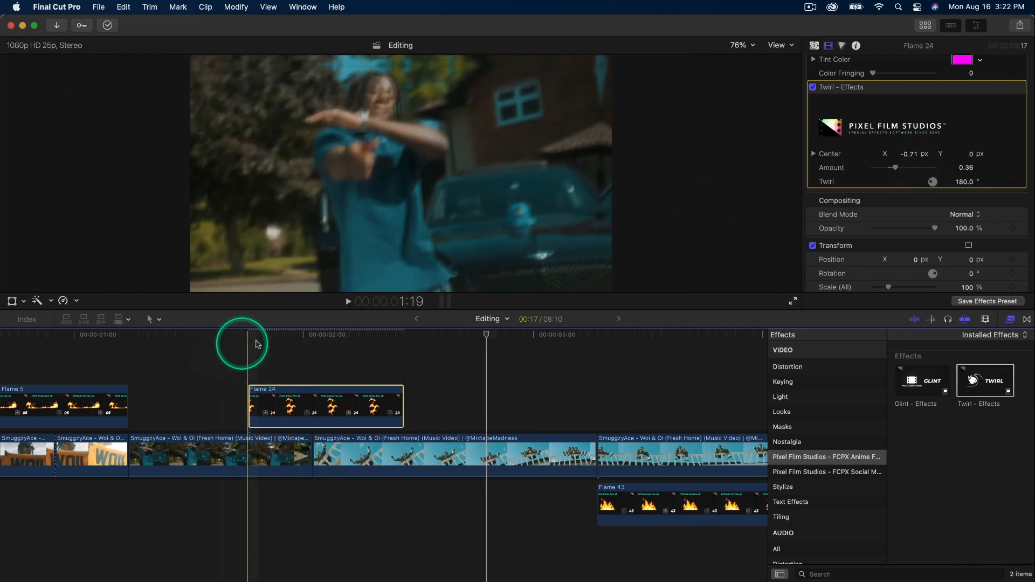
Step: Turn the Glint effect on Flame 24 back on and play back the transition
drag(263, 337, 294, 335)
scroll(936, 185, up, 5)
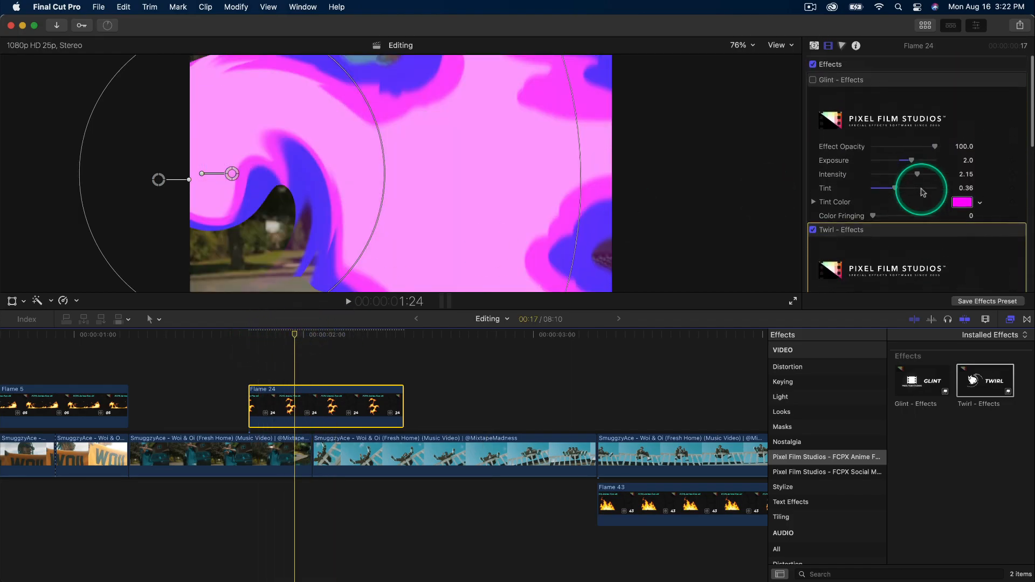
click(813, 81)
key(space)
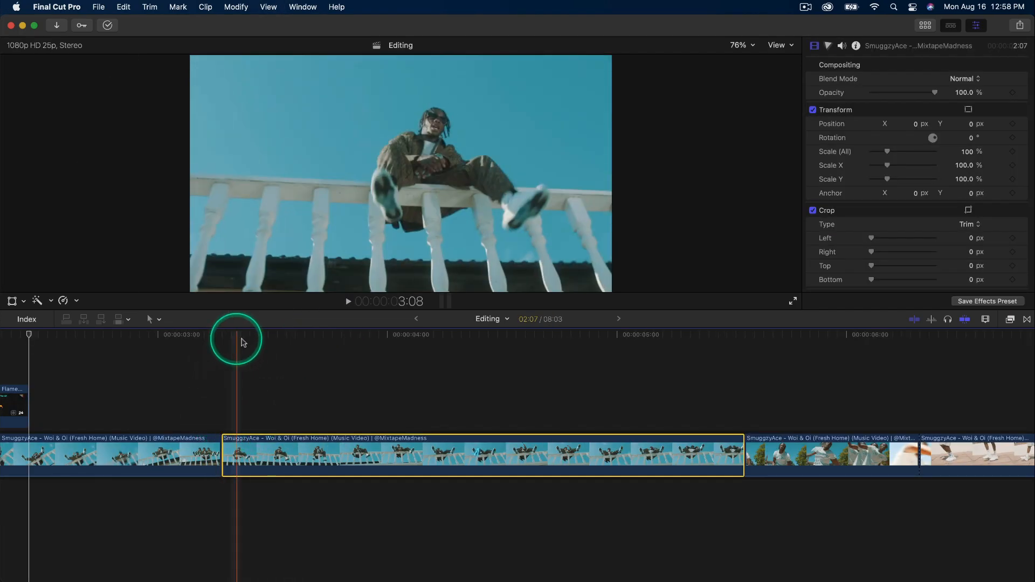
Step: Apply the Keyer effect to the clip of the man sitting on the white railing and close the effects browser
drag(234, 340, 356, 351)
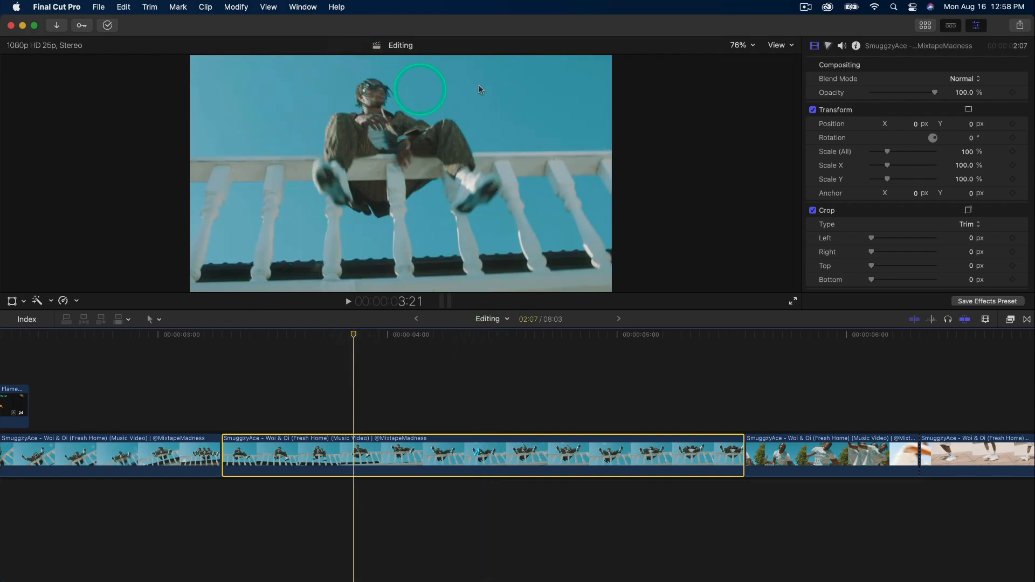
drag(354, 336, 253, 335)
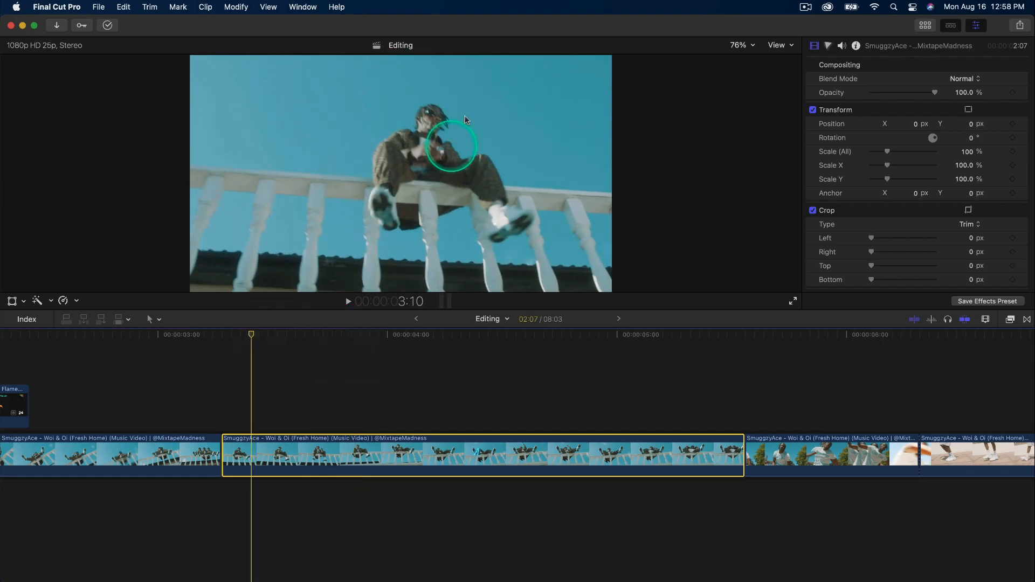
click(1010, 321)
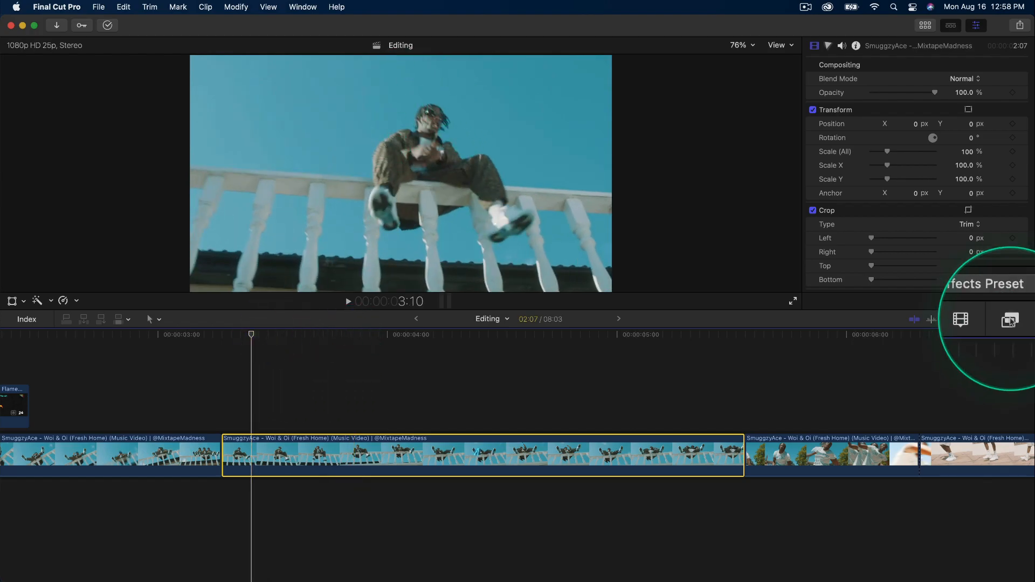
scroll(785, 394, up, 2)
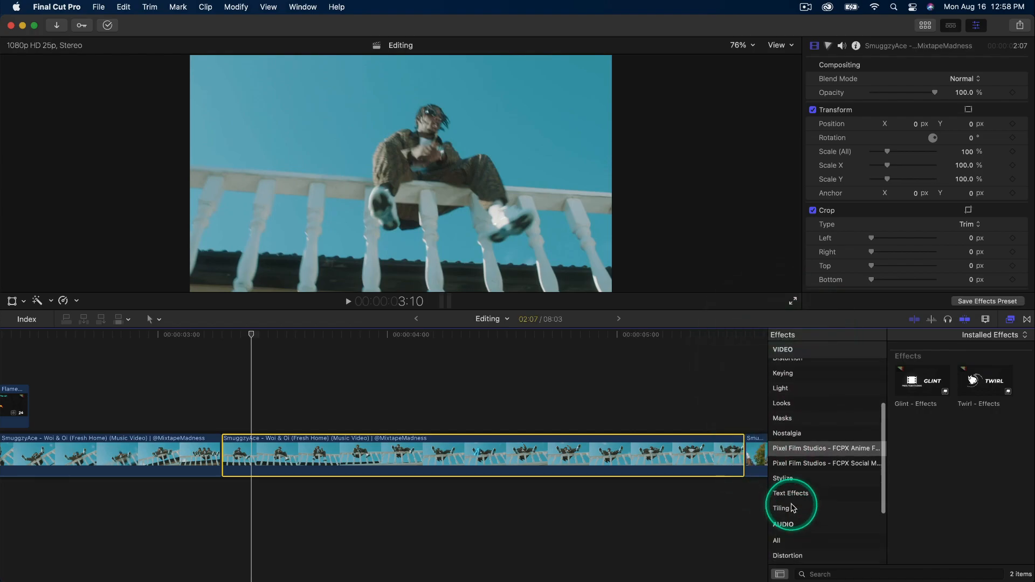
scroll(788, 485, up, 4)
click(784, 421)
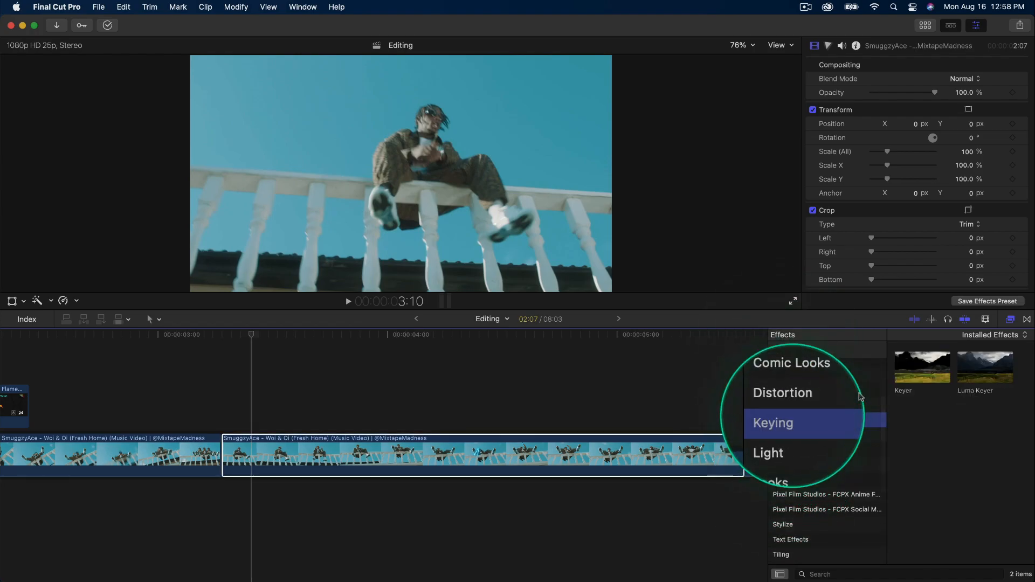
drag(912, 372, 517, 447)
scroll(516, 453, right, 2)
key(super+5)
Step: Sample the sky beside the seated man as the Keyer's key color and raise Fill Holes to 5.71
click(213, 342)
mouse_move(221, 341)
mouse_down()
mouse_move(296, 336)
mouse_move(236, 335)
mouse_up()
click(237, 451)
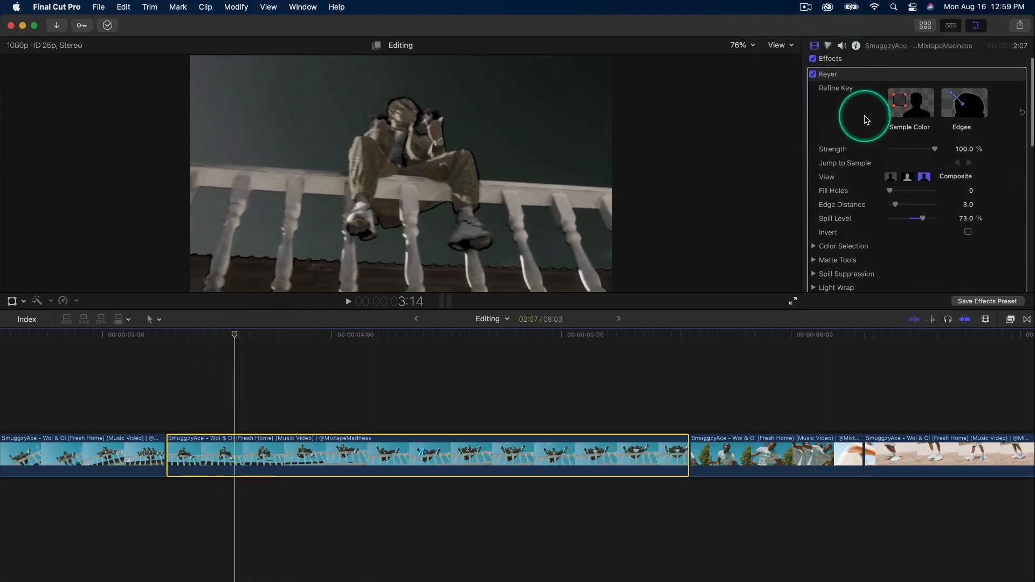
click(858, 83)
click(908, 114)
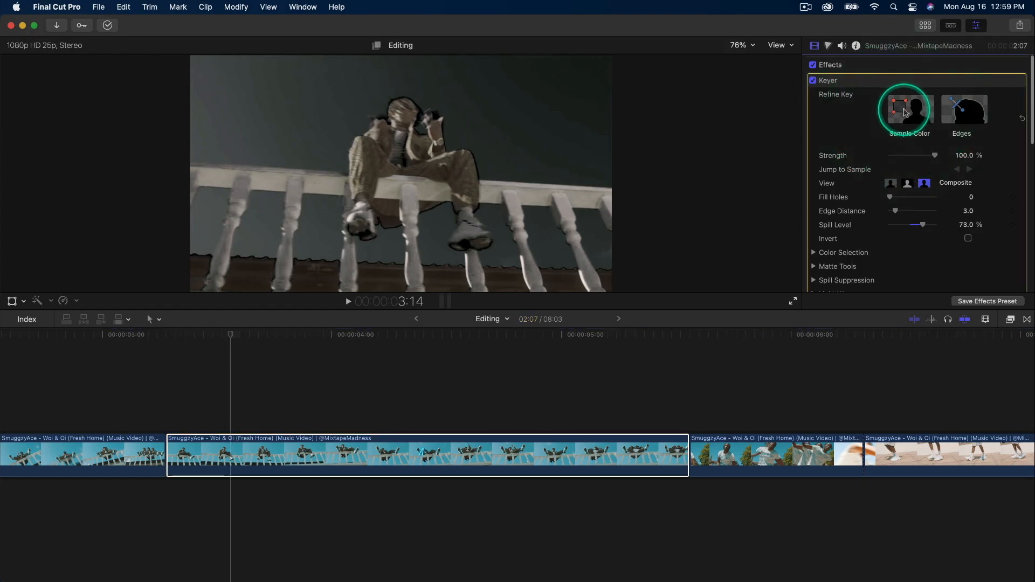
drag(499, 93, 517, 101)
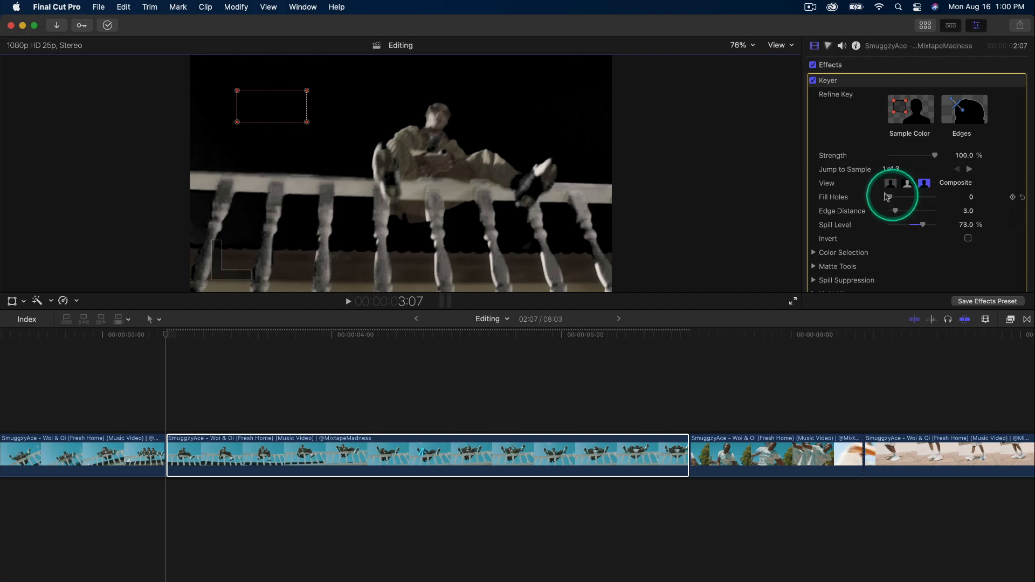
drag(893, 201, 920, 195)
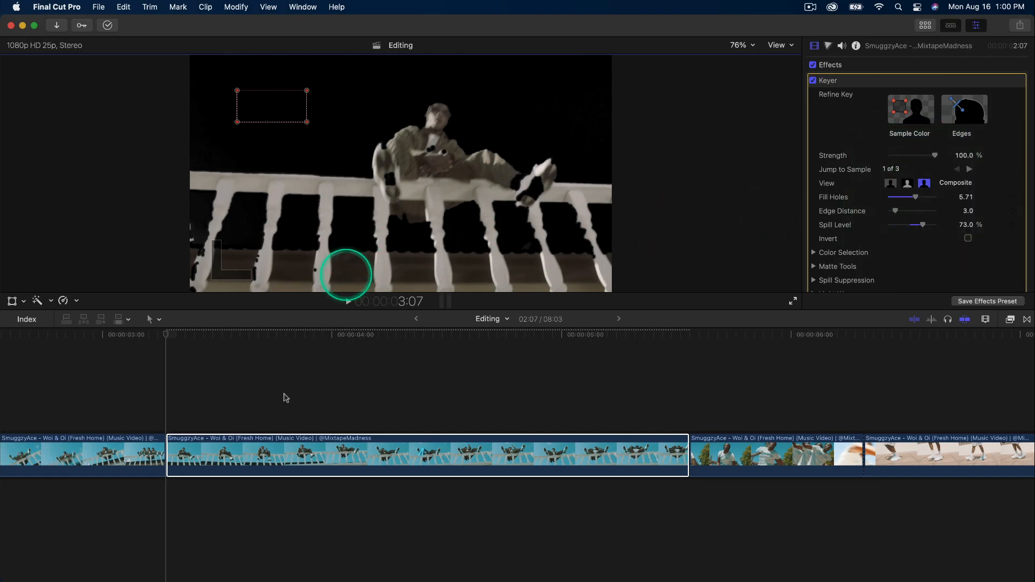
click(228, 334)
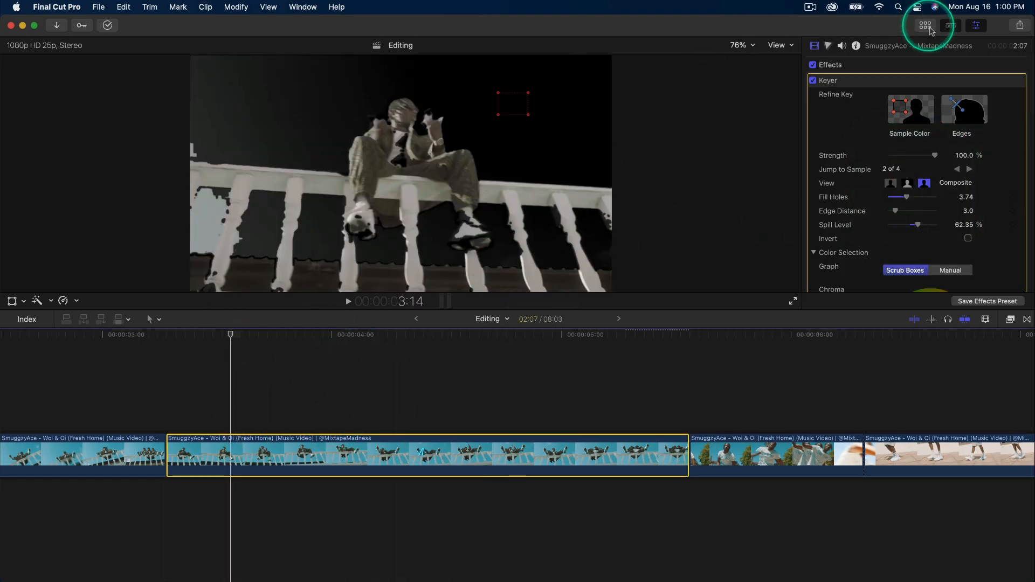
Step: Place the Flame 43 generator beneath the keyed railing clip and trim its end to match the clip
click(928, 28)
scroll(220, 151, down, 10)
click(192, 203)
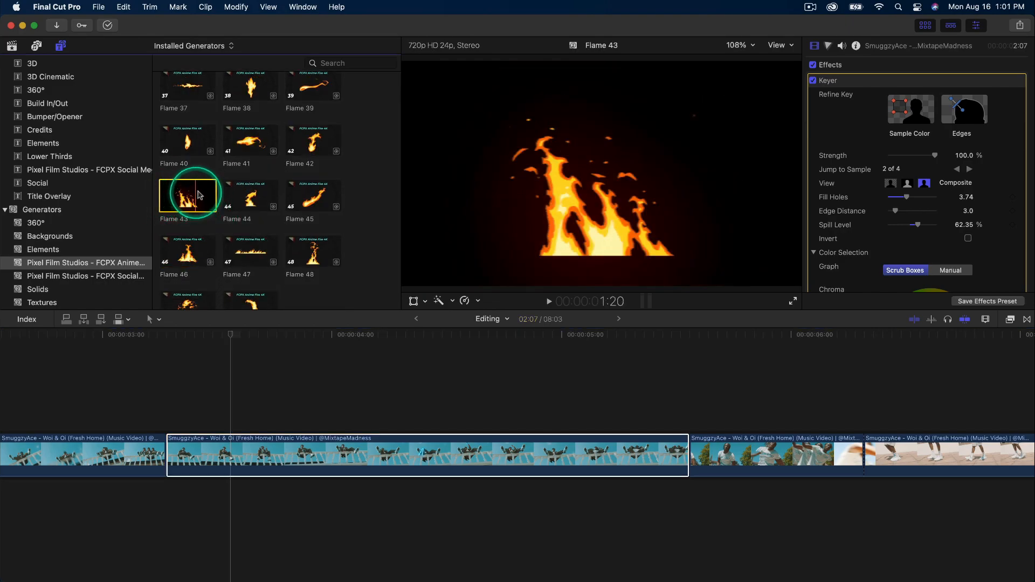
drag(184, 197, 173, 512)
drag(824, 509, 689, 502)
click(531, 433)
click(531, 440)
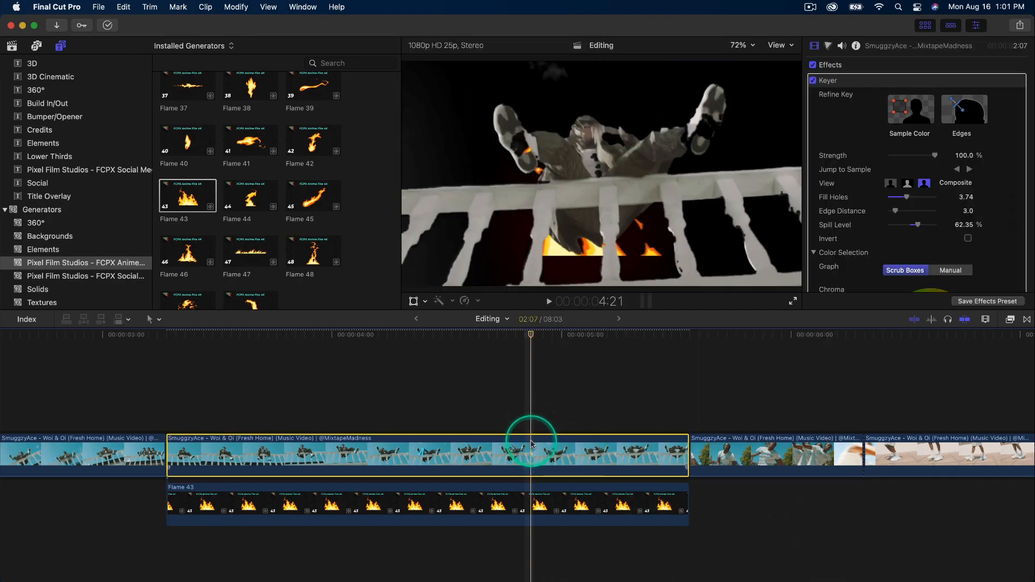
Step: Lower Flame 43 to Y -0.48 px and enlarge it to scale 0.87 so it fills the background
click(925, 25)
click(352, 507)
scroll(331, 415, right, 2)
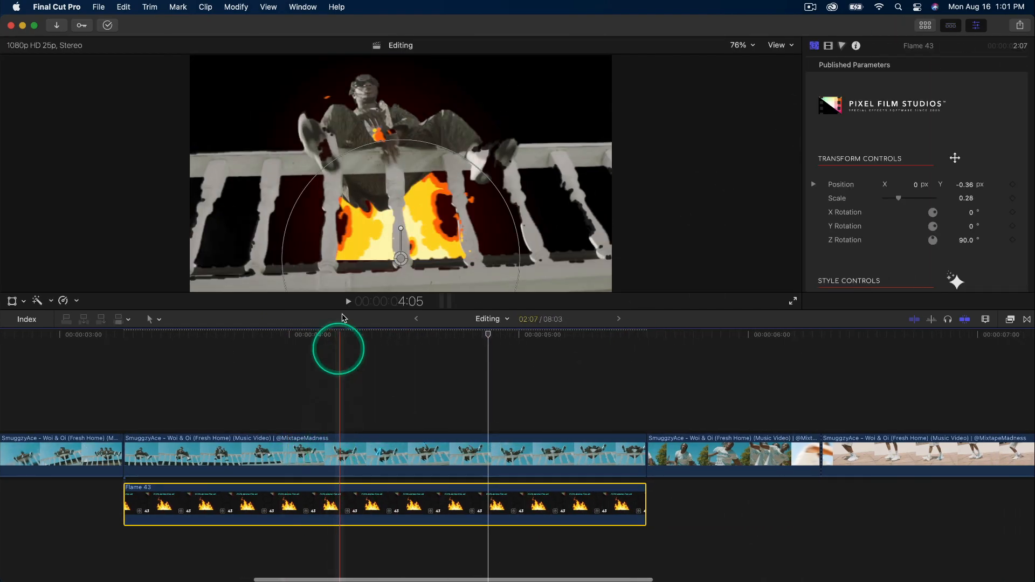
click(241, 334)
drag(407, 234, 404, 291)
drag(479, 207, 539, 162)
Step: Play back and scrub through the keyed railing clip to check its key against the fire background
click(128, 336)
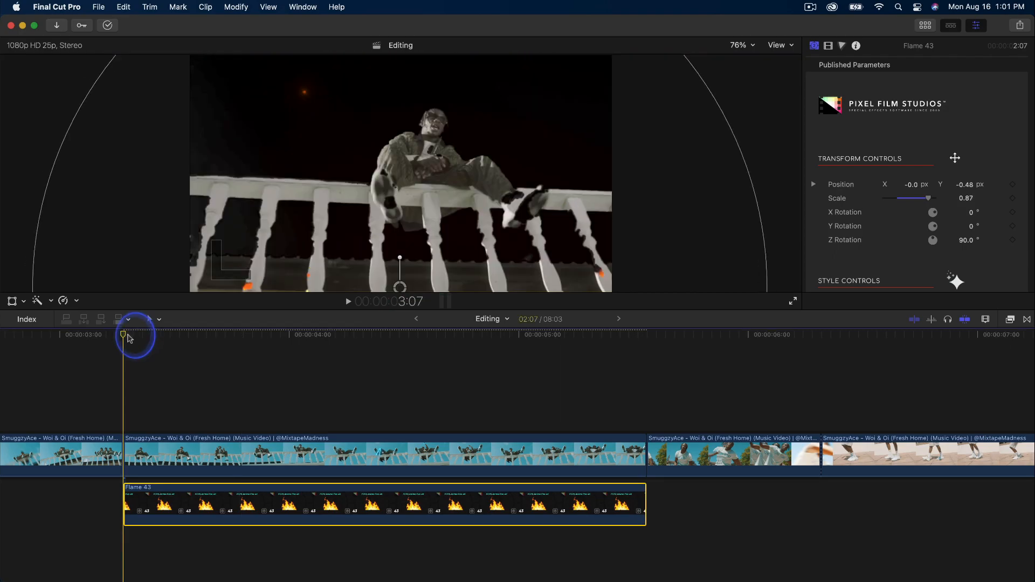
click(125, 336)
key(space)
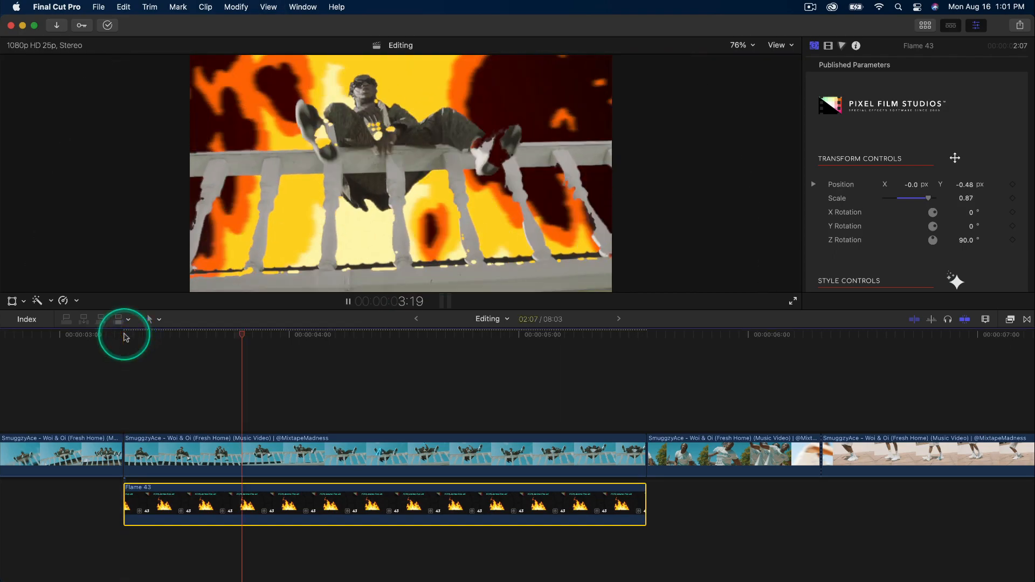
key(space)
drag(250, 335, 215, 341)
click(188, 450)
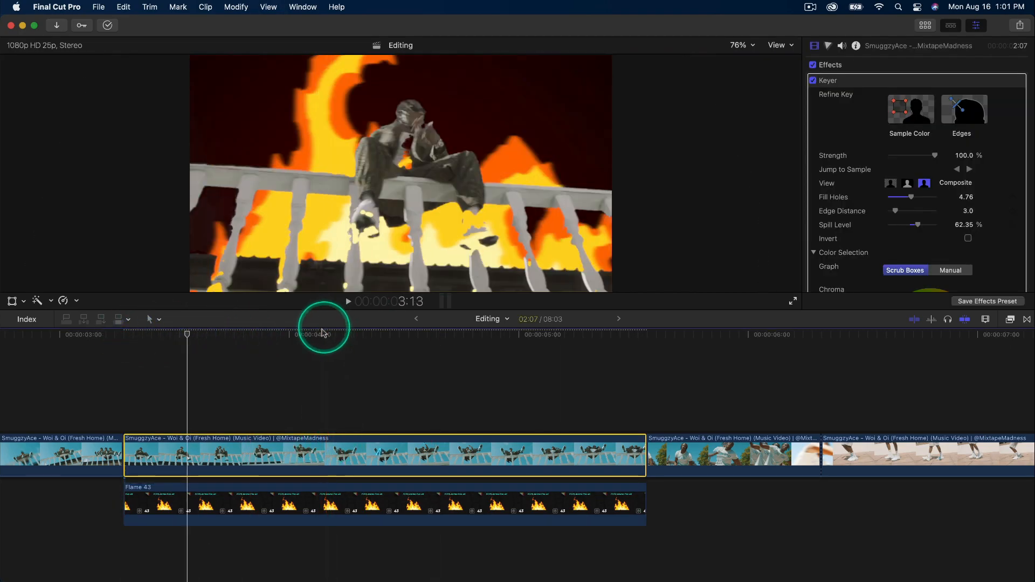
click(321, 335)
drag(321, 335, 193, 335)
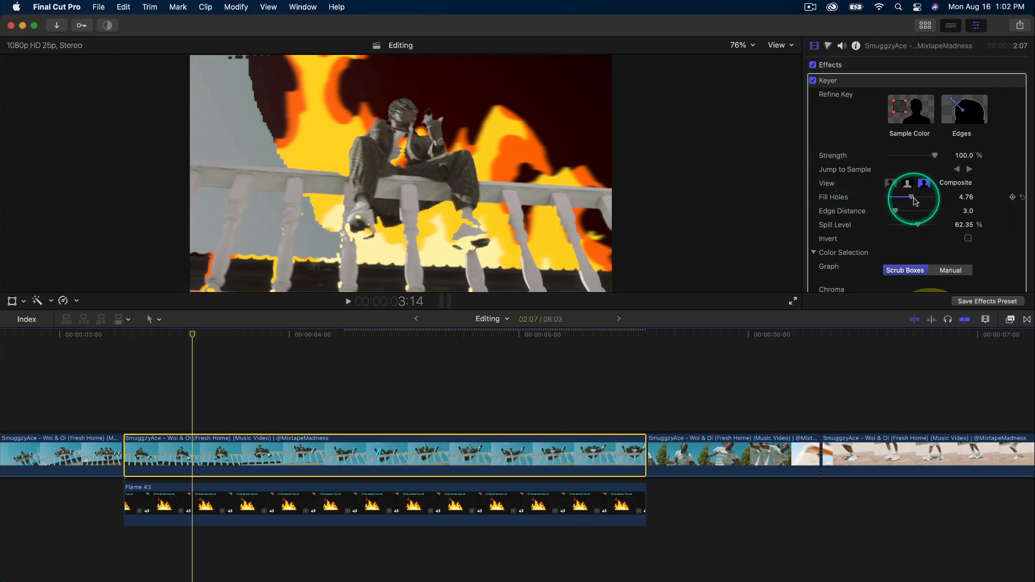
click(128, 363)
key(space)
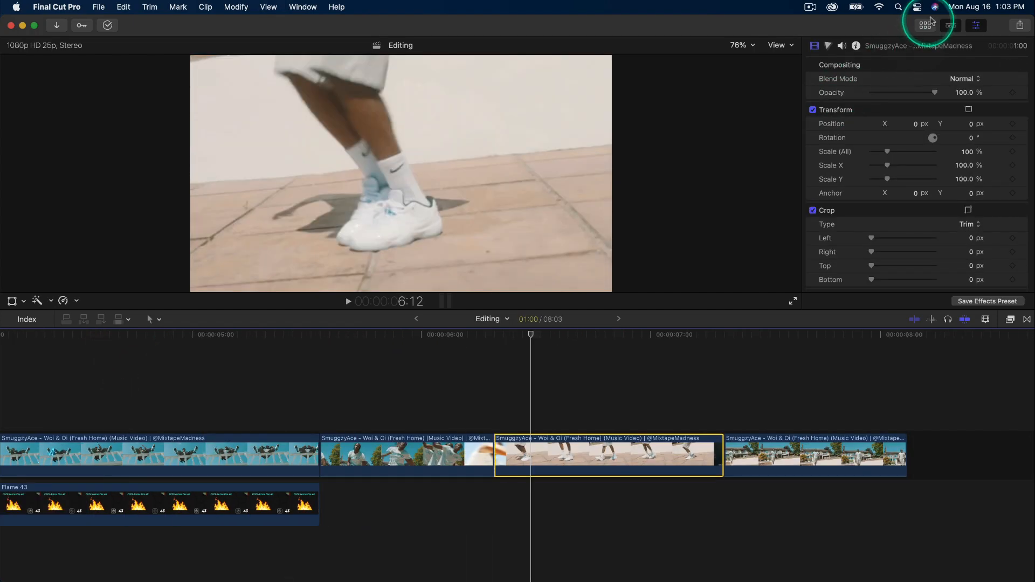
Step: Place the Flame 37 generator above the white sneakers clip, starting at 6:12
click(926, 25)
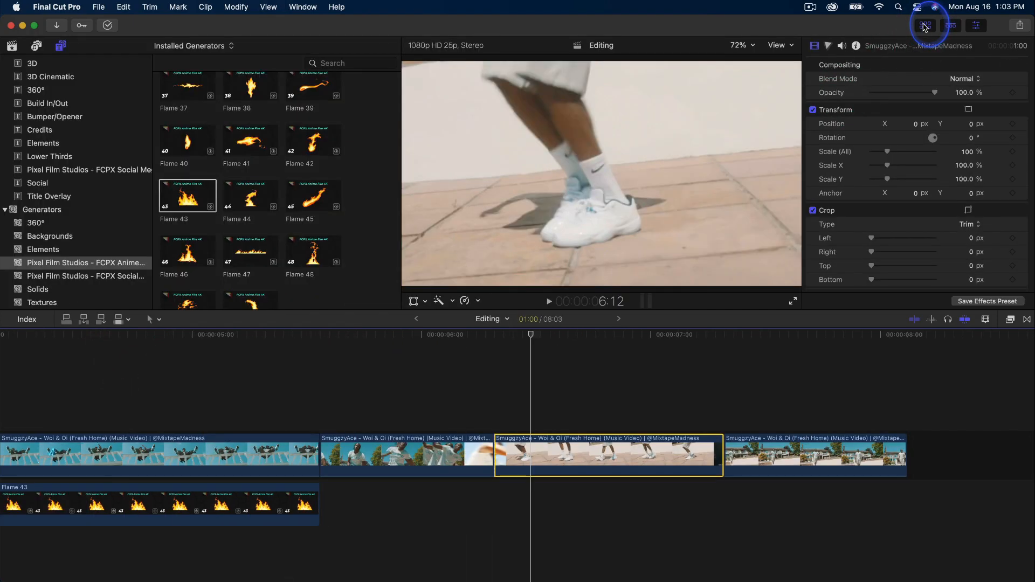
click(122, 264)
scroll(359, 185, up, 2)
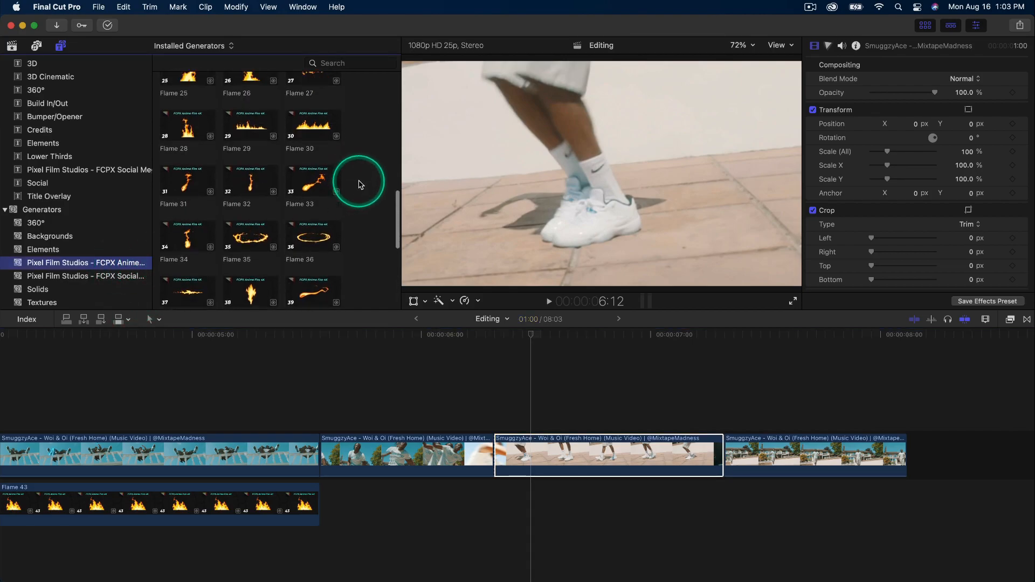
click(170, 123)
drag(170, 123, 533, 393)
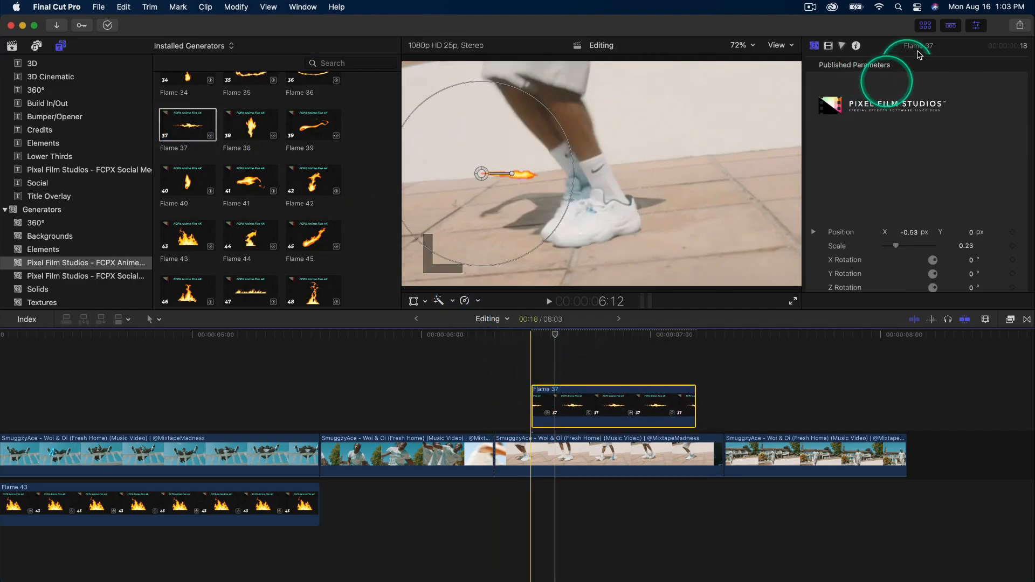
Step: Hide the browser and shift Flame 37 one frame later above the white sneakers clip
key(ctrl+super+1)
key(super+equal)
key(super+equal)
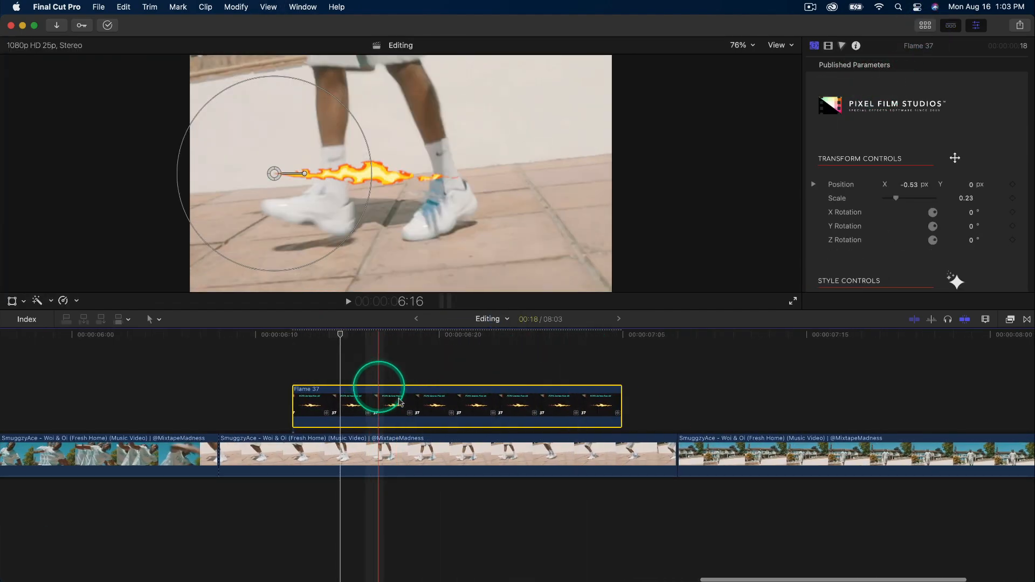
drag(320, 330, 344, 330)
click(310, 410)
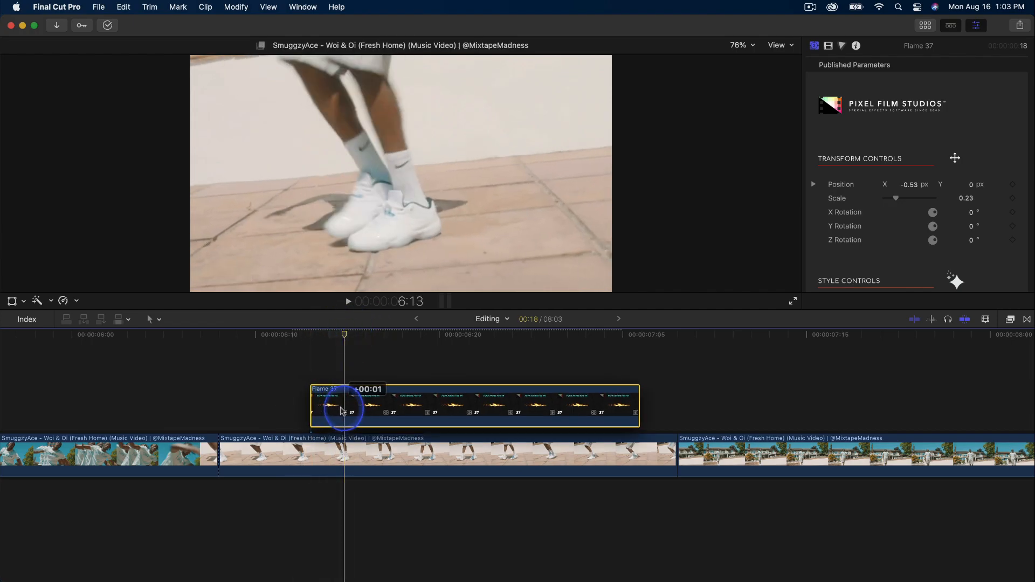
Step: Lay Flame 37 along the pavement at the sneakers, at X -0.08 px, Y -0.31 px, scale 0.5 and Z rotation 16.7°
key(super+equal)
click(306, 277)
drag(279, 155, 387, 261)
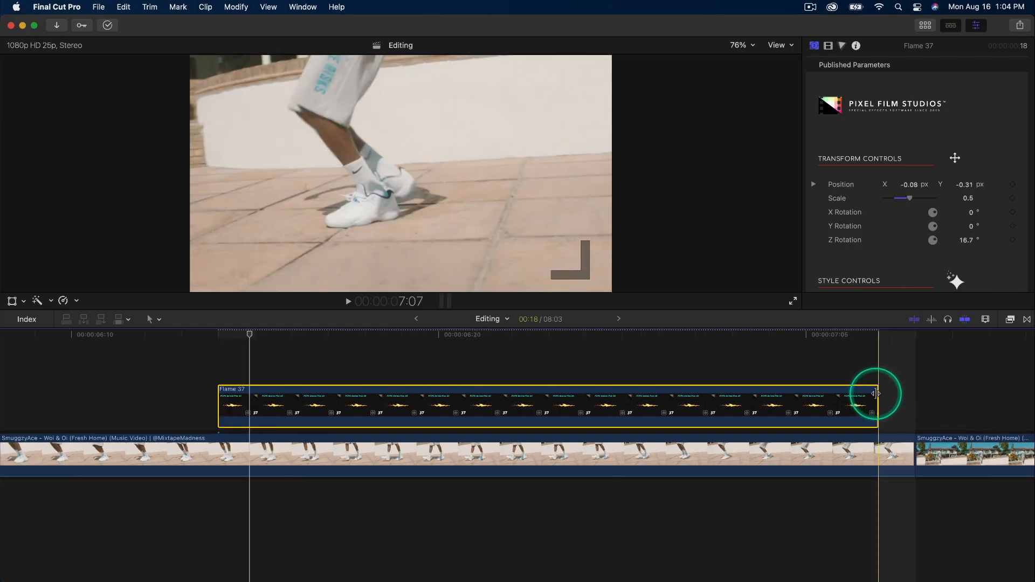
Step: Trim the end of Flame 37 to a 12-frame duration and play back the sneaker fire
drag(875, 396, 655, 396)
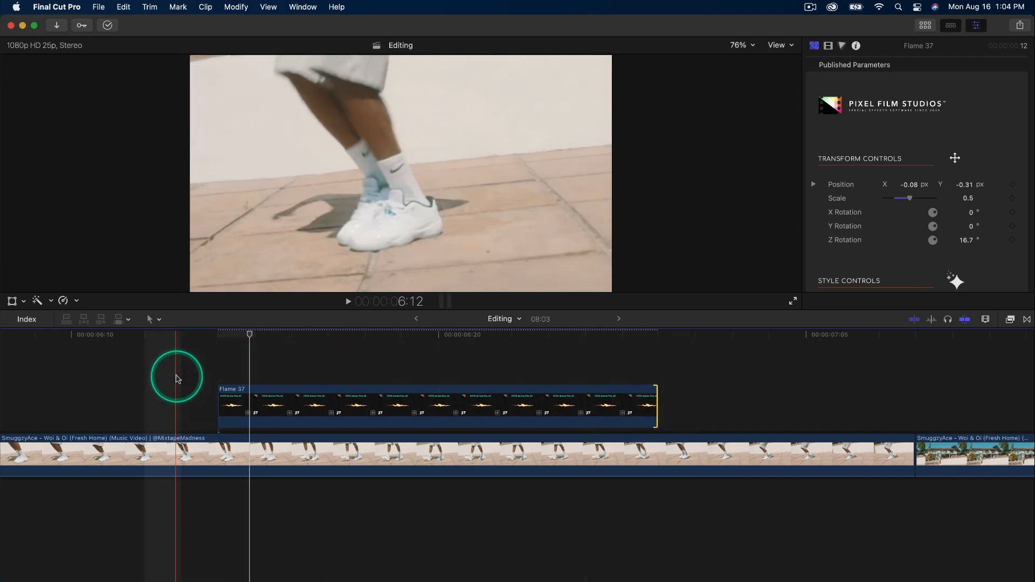
key(space)
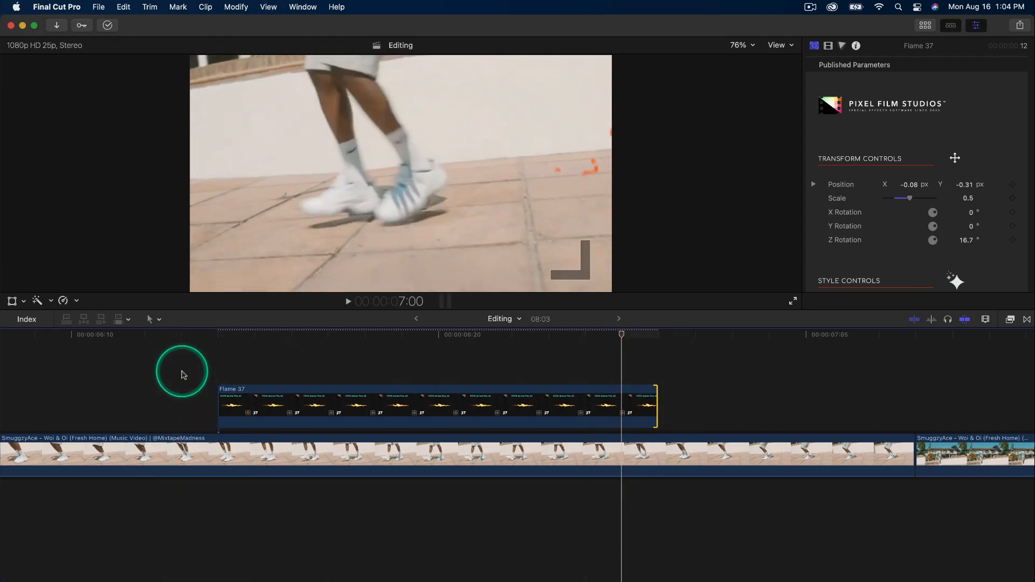
key(super+minus)
key(space)
key(space)
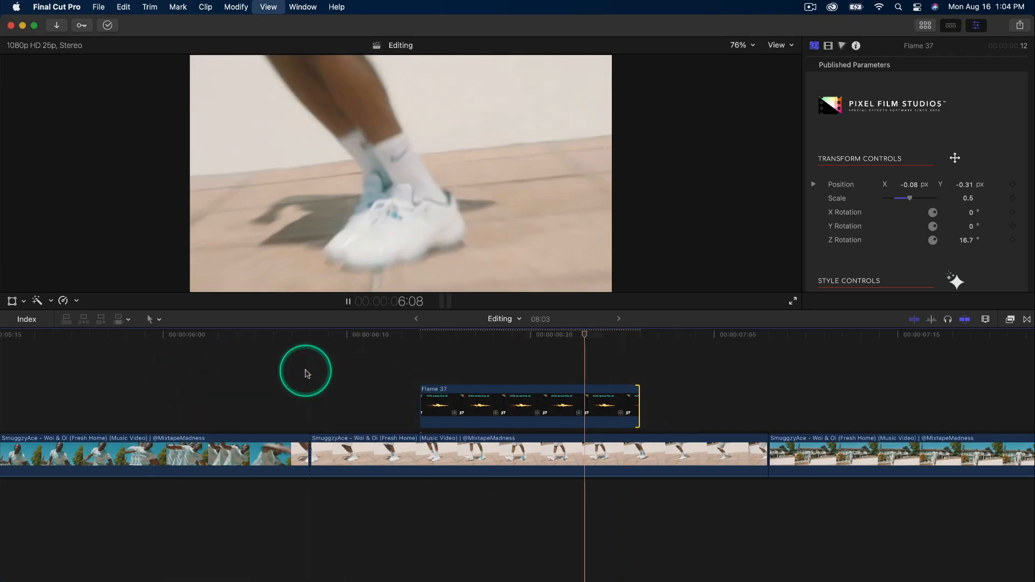
key(space)
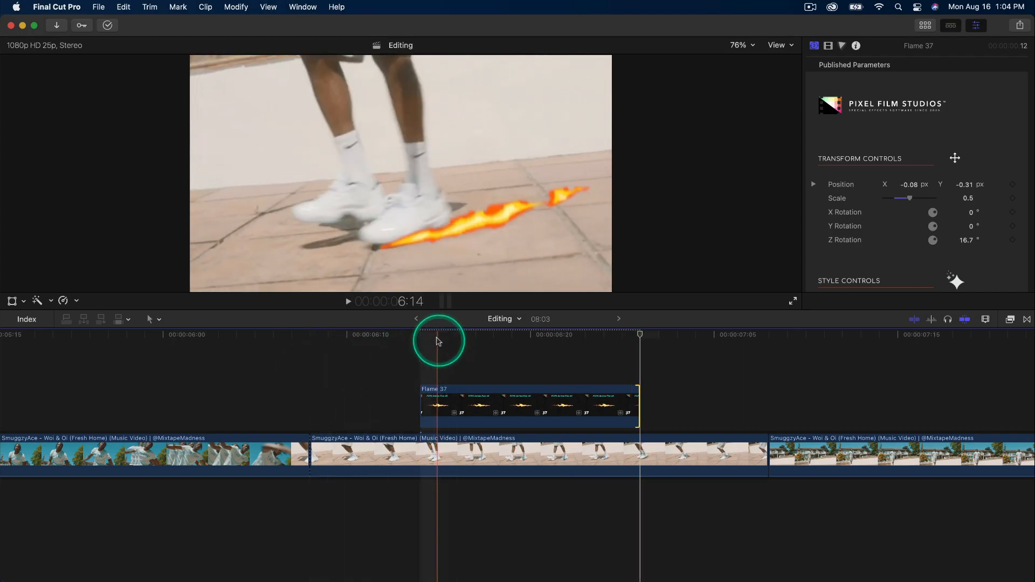
Step: Place the Flame 30 generator above the final house clip, aligned with its start, and hide the browser
scroll(426, 377, right, 5)
click(488, 446)
drag(455, 335, 441, 366)
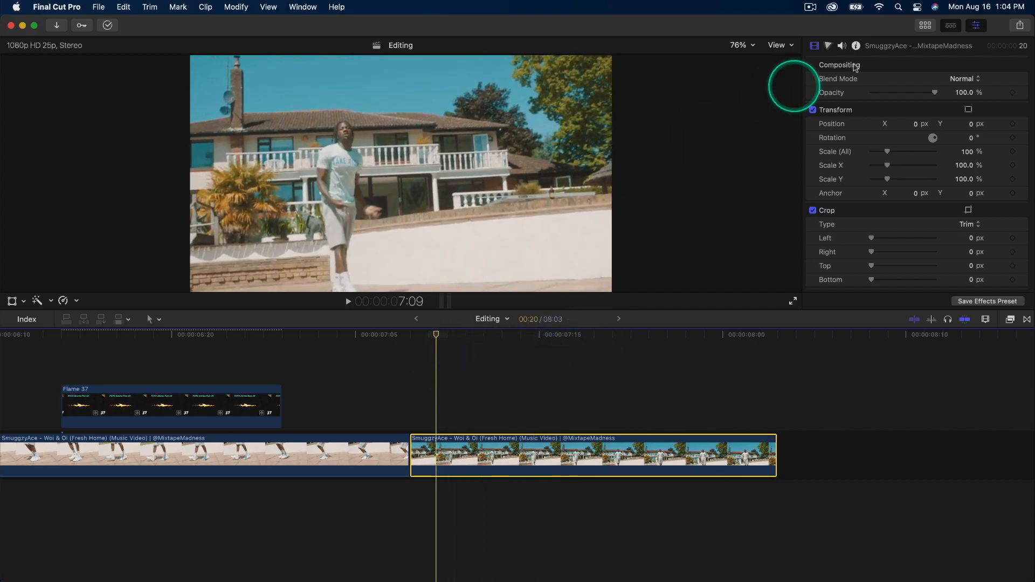
click(926, 25)
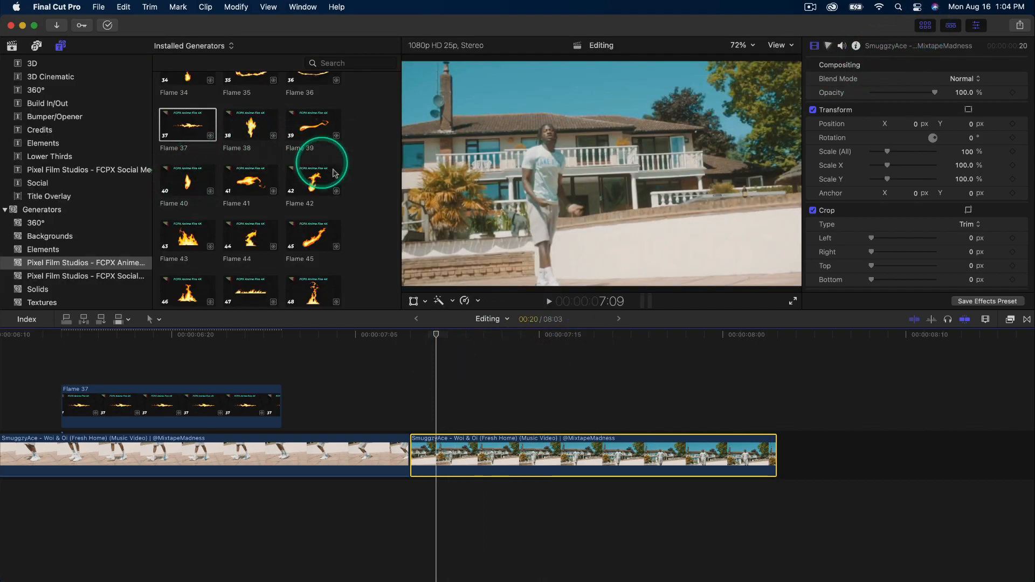
scroll(335, 173, up, 5)
click(312, 256)
drag(313, 256, 426, 389)
click(925, 24)
Step: Fit Flame 30 onto the balcony railing at X 0.3 px, Y 0.09 px, with scale 0.06 and Z rotation 2.8°
drag(401, 216, 465, 138)
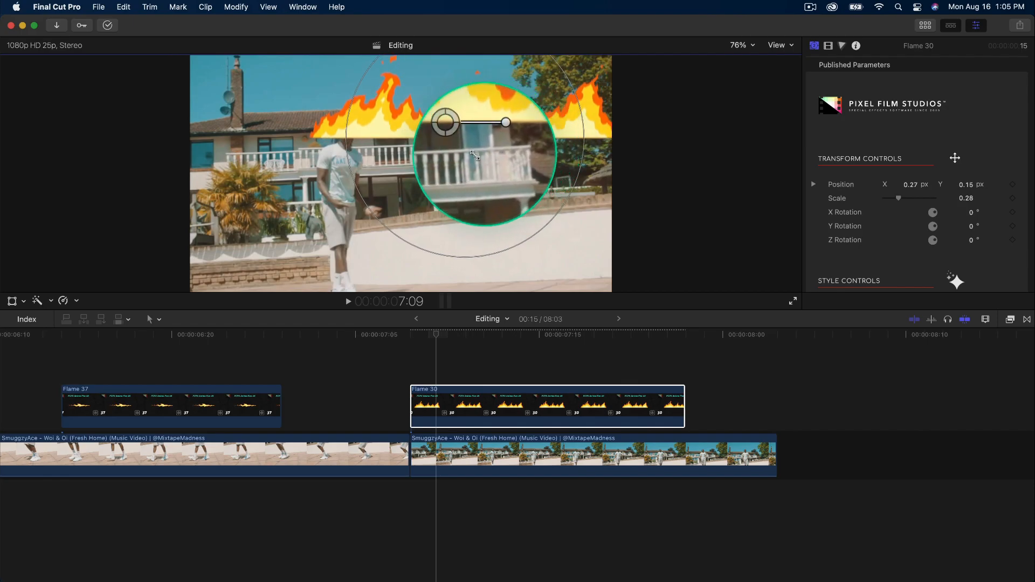
drag(581, 109, 472, 141)
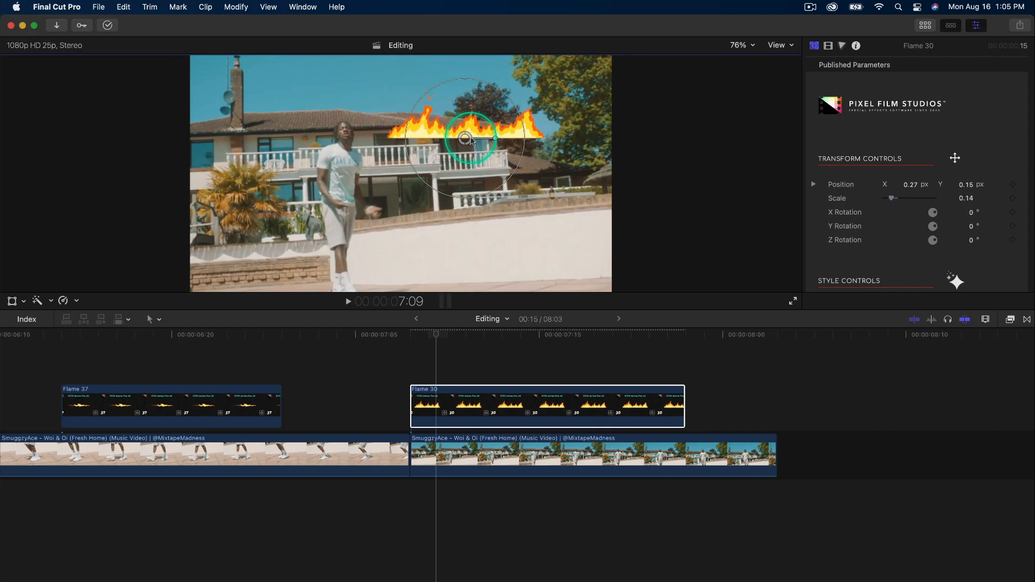
click(740, 45)
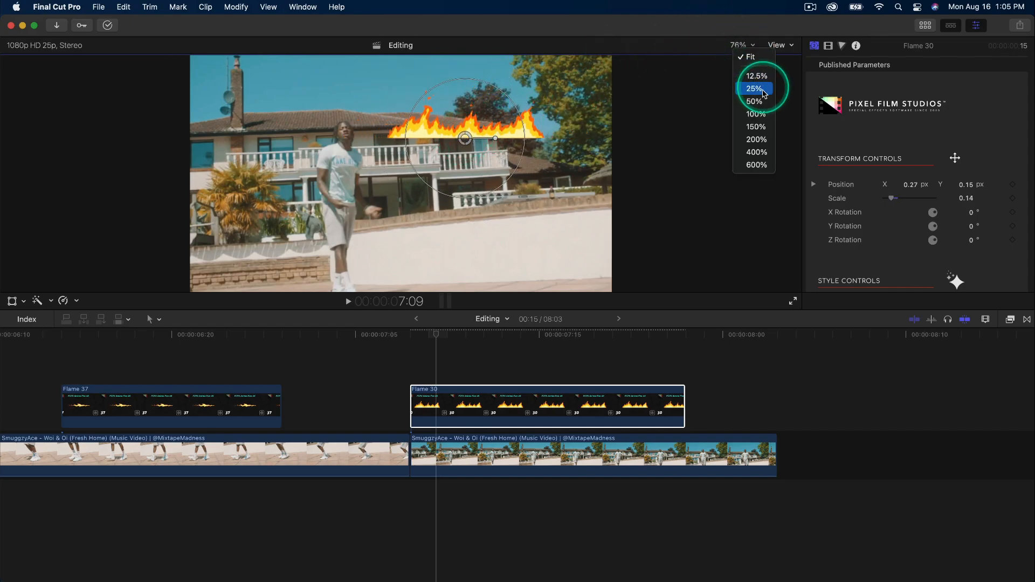
click(754, 125)
drag(784, 172, 785, 170)
drag(511, 172, 593, 194)
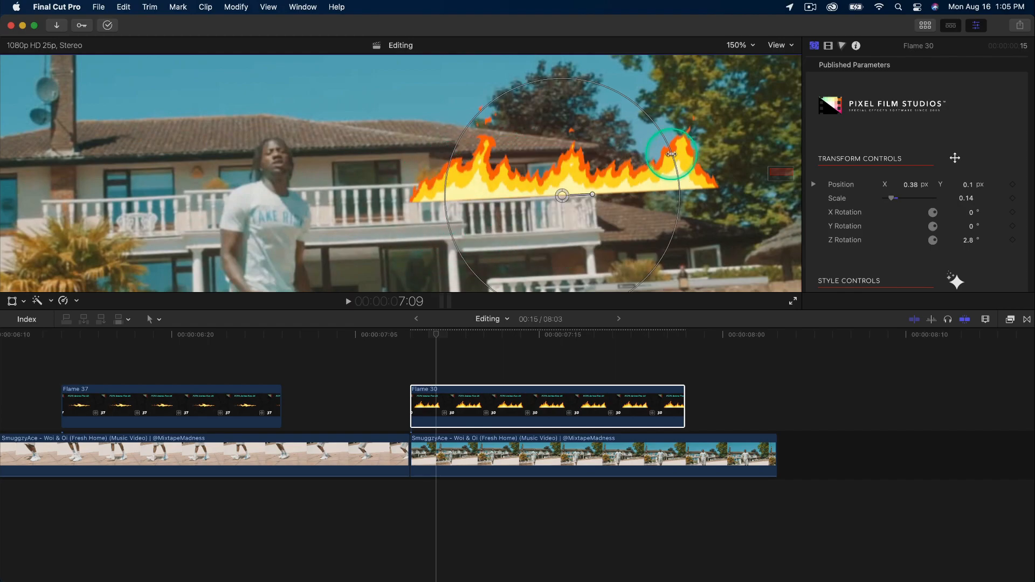
drag(671, 155, 546, 190)
Step: Add keyframes at 7:08 to Flame 30's position, scale and X, Y and Z rotation
click(1005, 197)
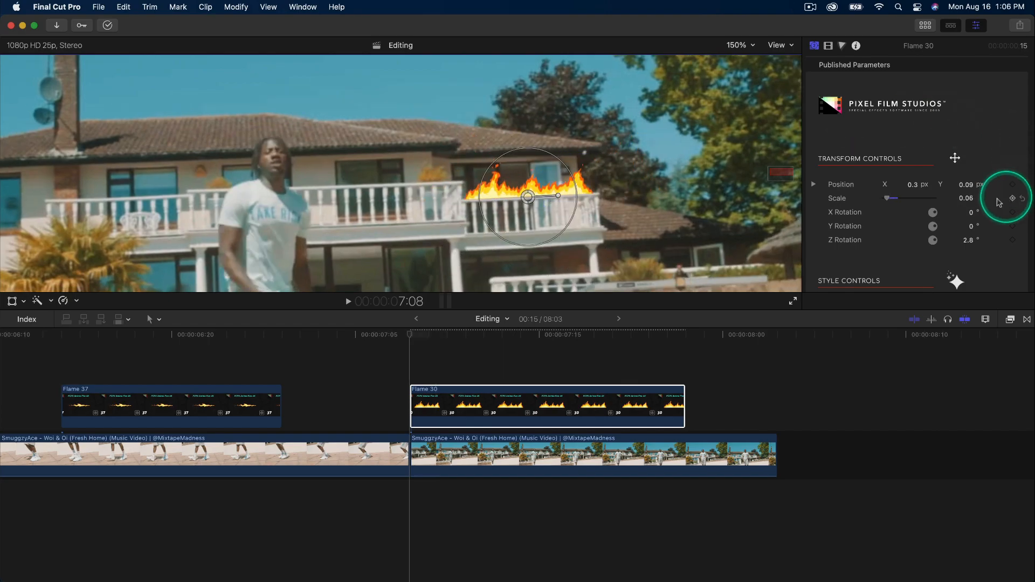
click(955, 202)
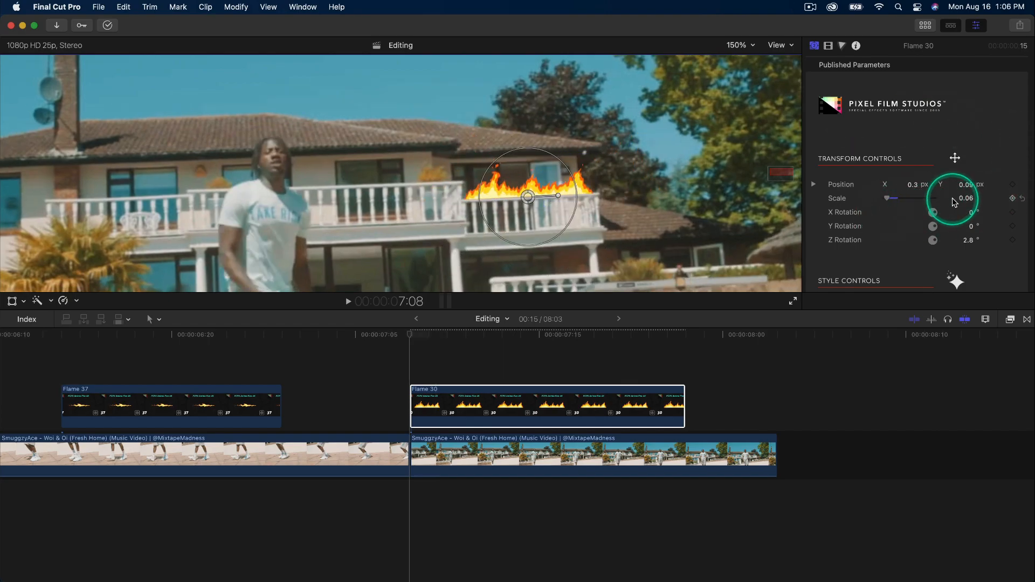
click(1013, 184)
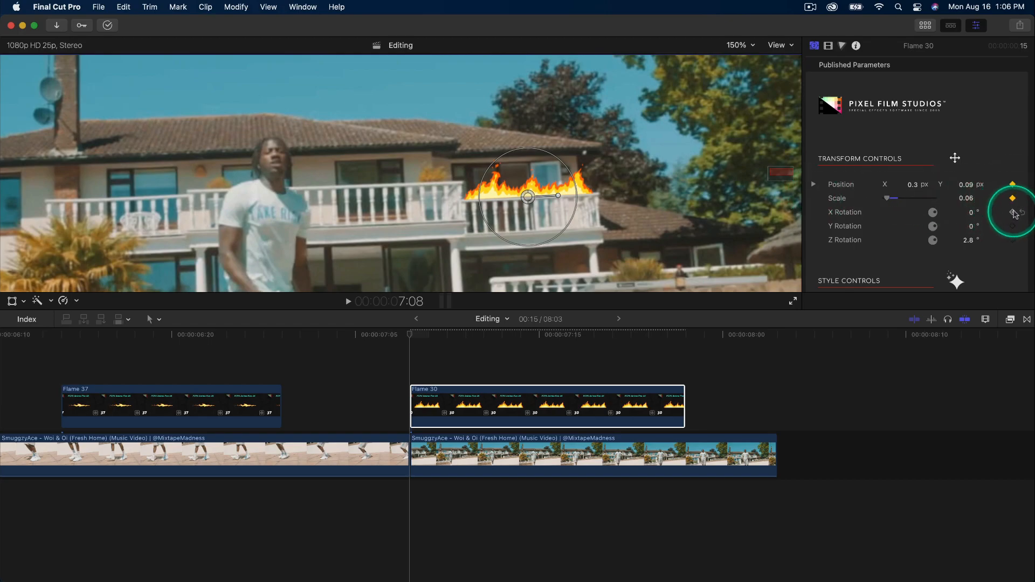
click(1013, 240)
scroll(1003, 231, down, 2)
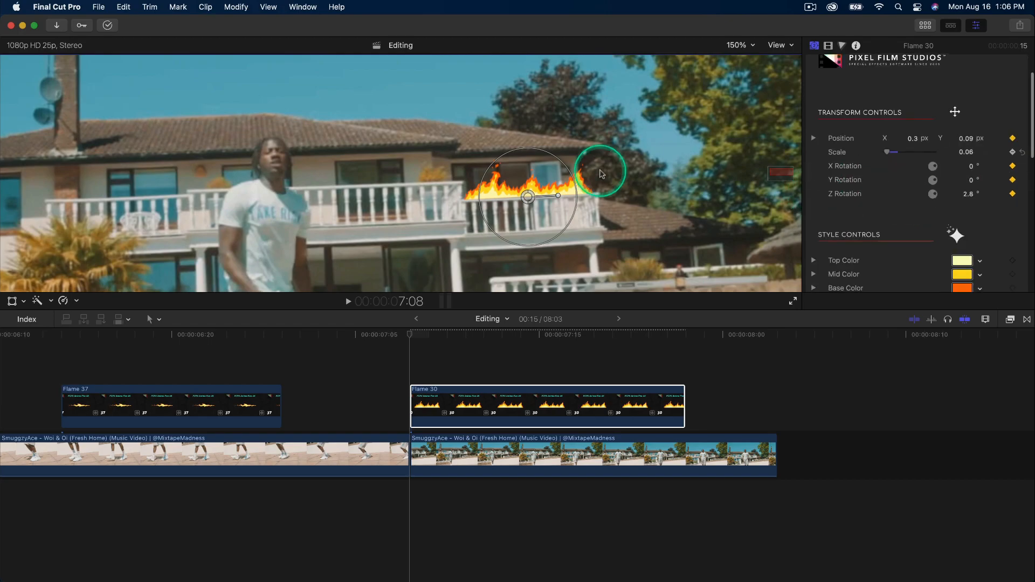
Step: Keyframe Flame 30's position frame by frame from 7:09 so it follows the balcony, reaching X 0.28 px, Y 0.09 px at 7:11
key(Right)
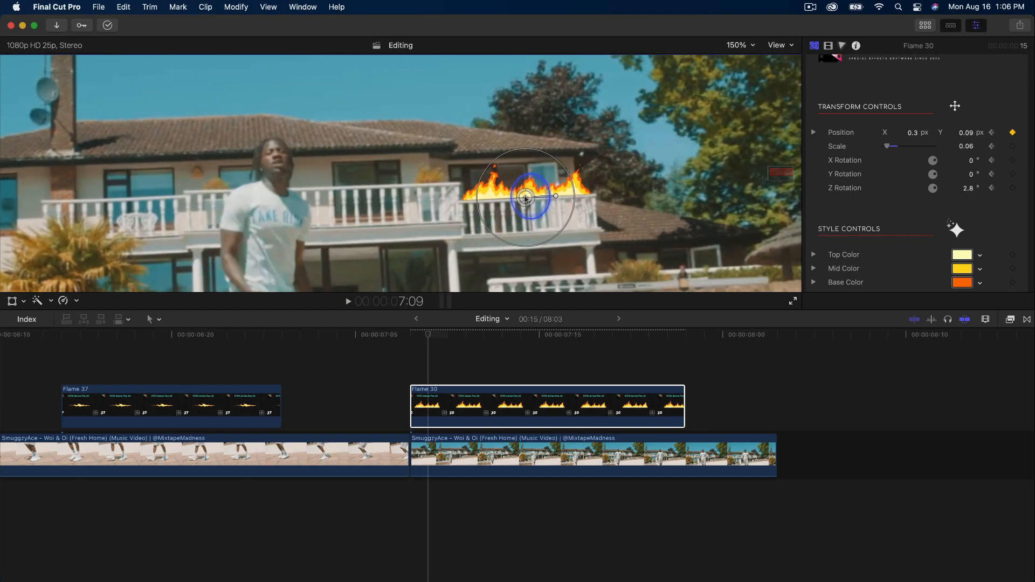
key(Right)
drag(524, 200, 521, 201)
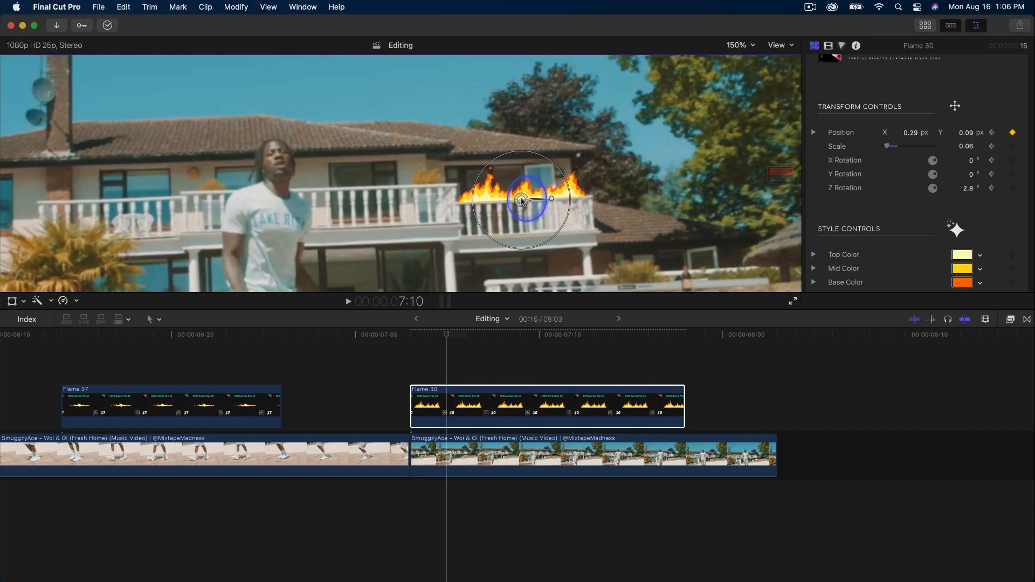
key(Right)
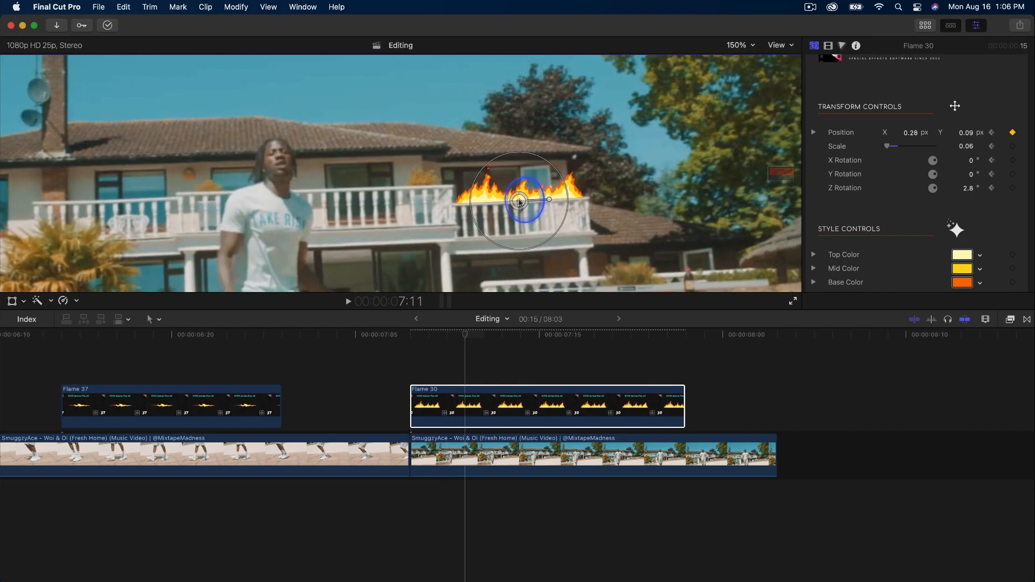
key(Right)
key(Right)
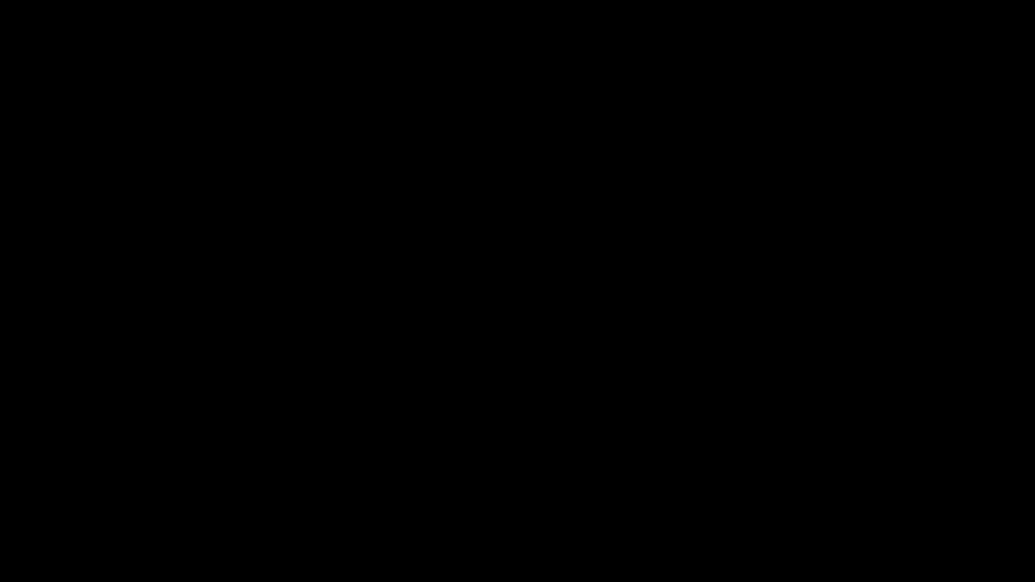
Step: Scrub and play through the house clip to check how well Flame 30 tracks the balcony railing
click(773, 342)
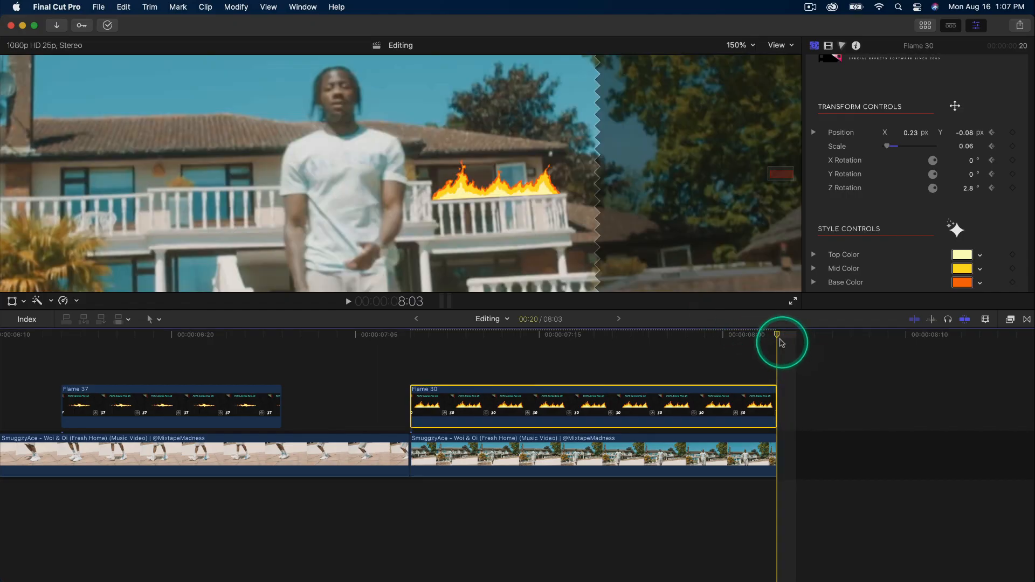
click(770, 340)
click(674, 334)
click(754, 337)
click(653, 336)
click(512, 336)
click(413, 339)
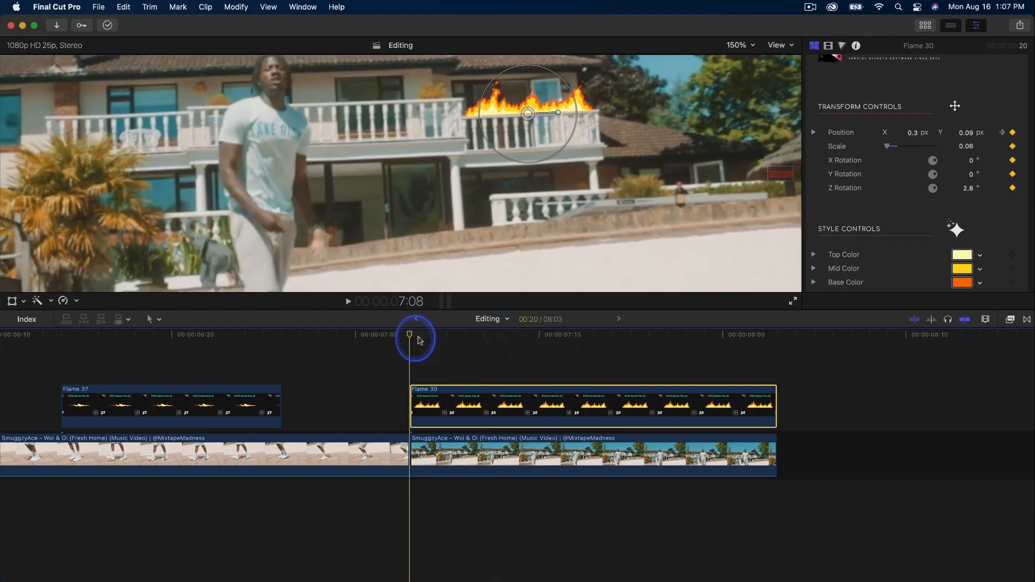
click(629, 335)
click(559, 336)
click(453, 335)
click(418, 336)
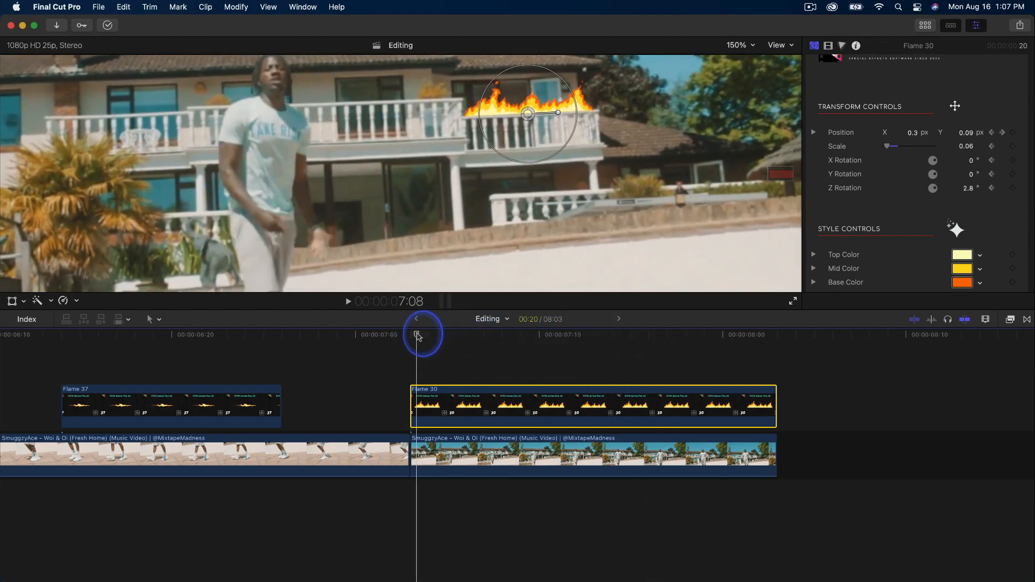
key(space)
key(space)
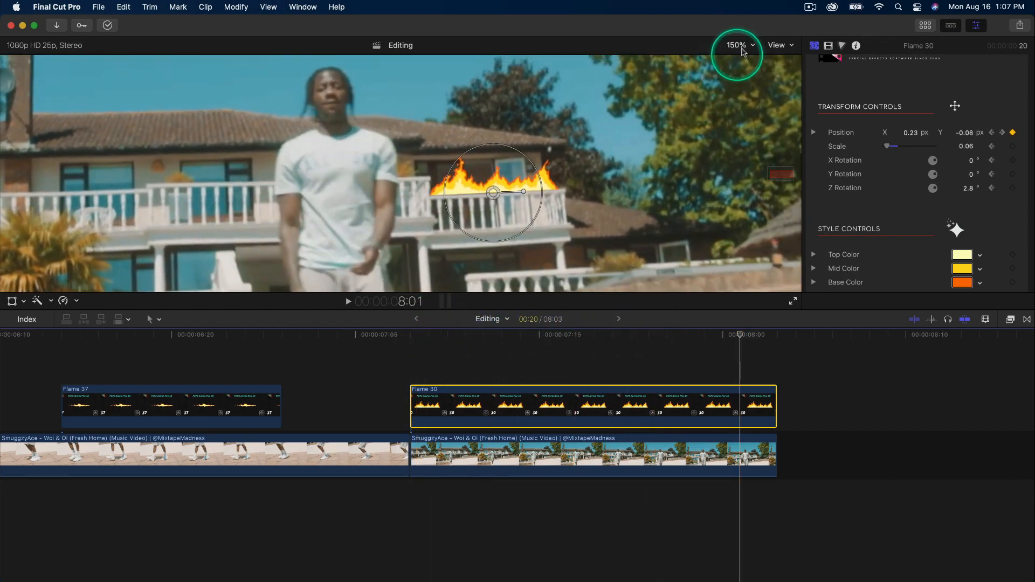
Step: Inspect Flame 30 frame by frame and readjust its position keyframe at 7:13 to X 0.26 px, Y 0.08 px
click(740, 46)
click(739, 59)
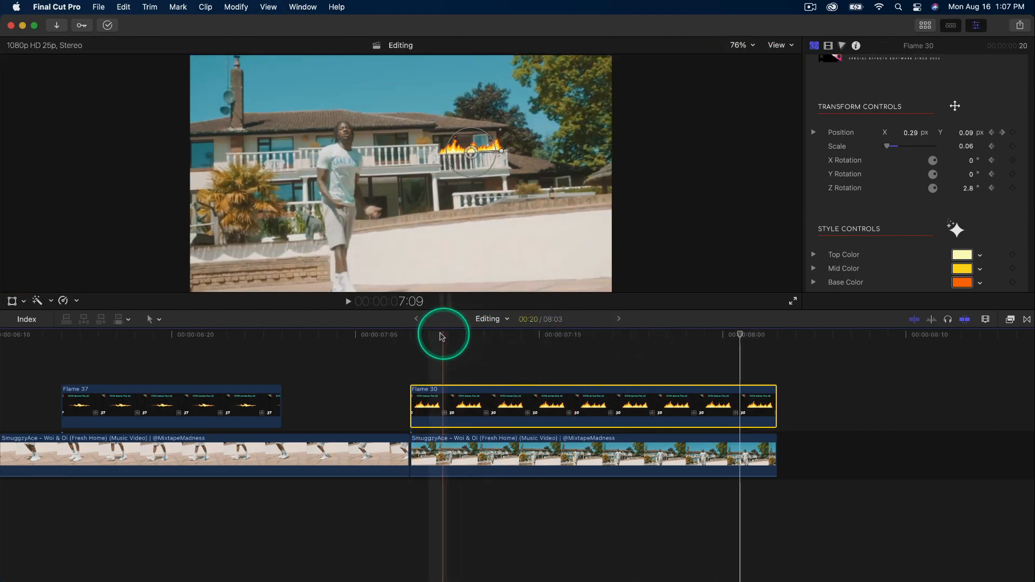
drag(441, 338, 484, 335)
key(Right)
click(739, 45)
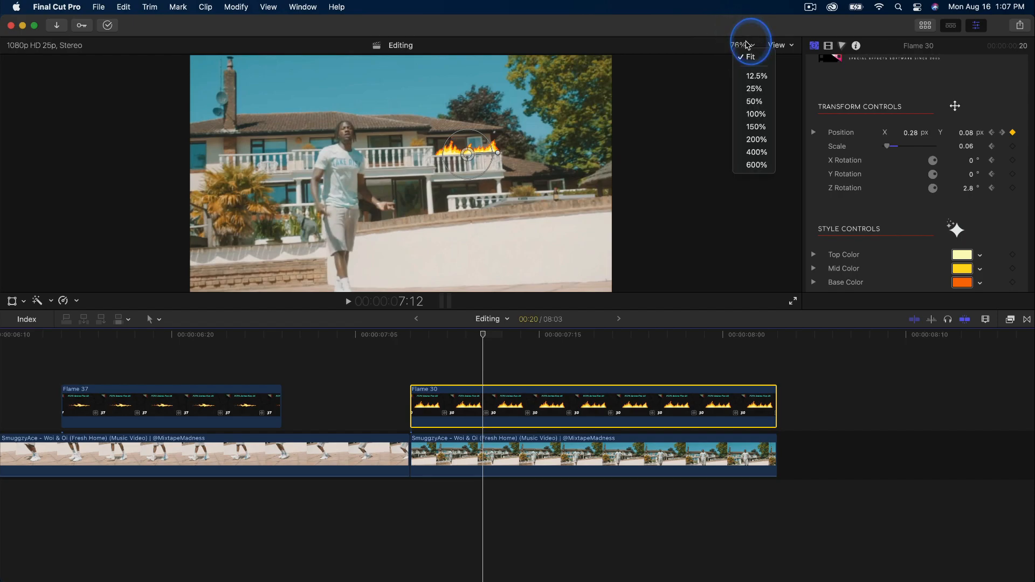
click(759, 132)
key(Right)
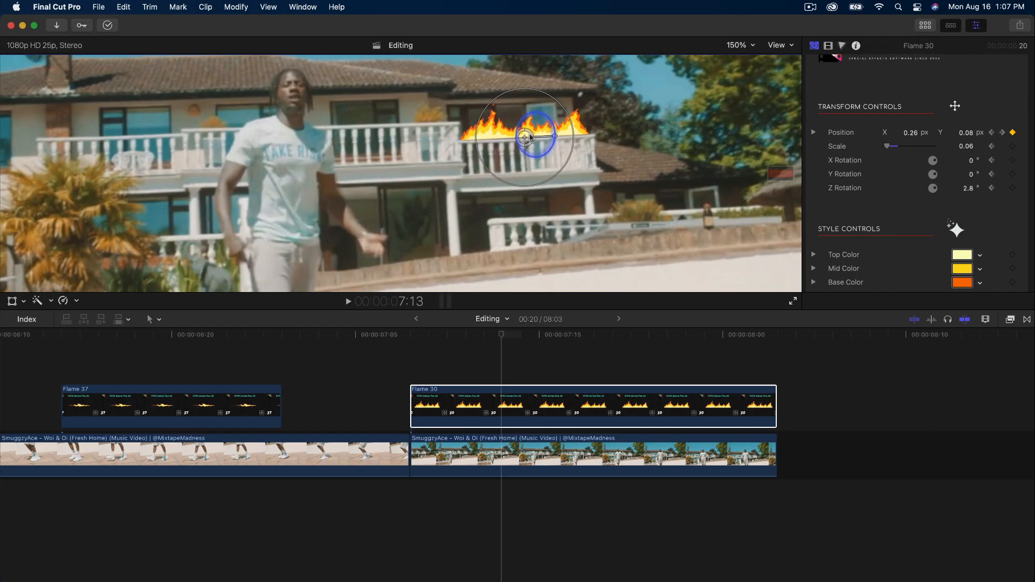
Step: Play back the balcony fire and extend the end of the final house clip so the edit lasts 8:10
click(403, 348)
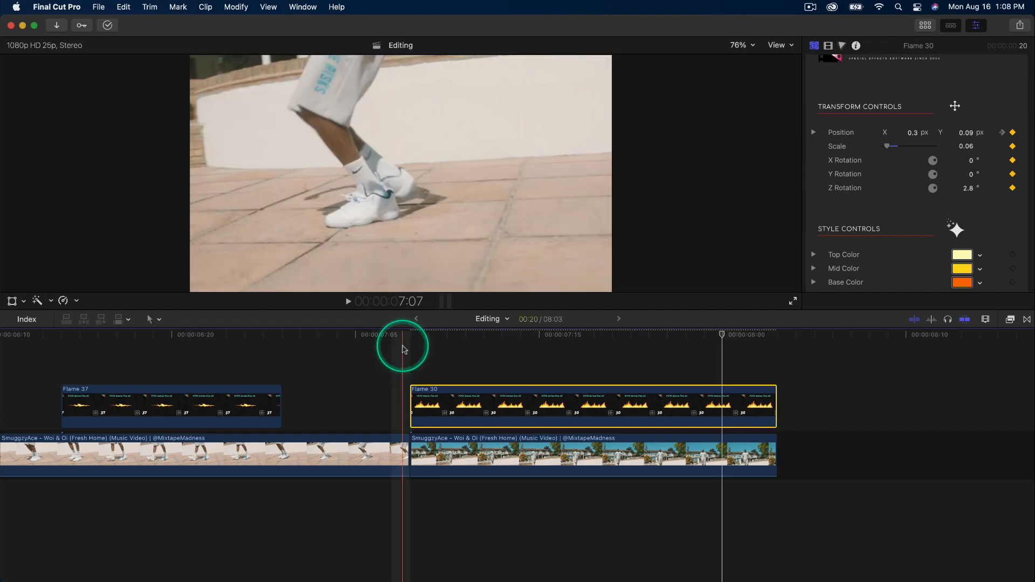
key(space)
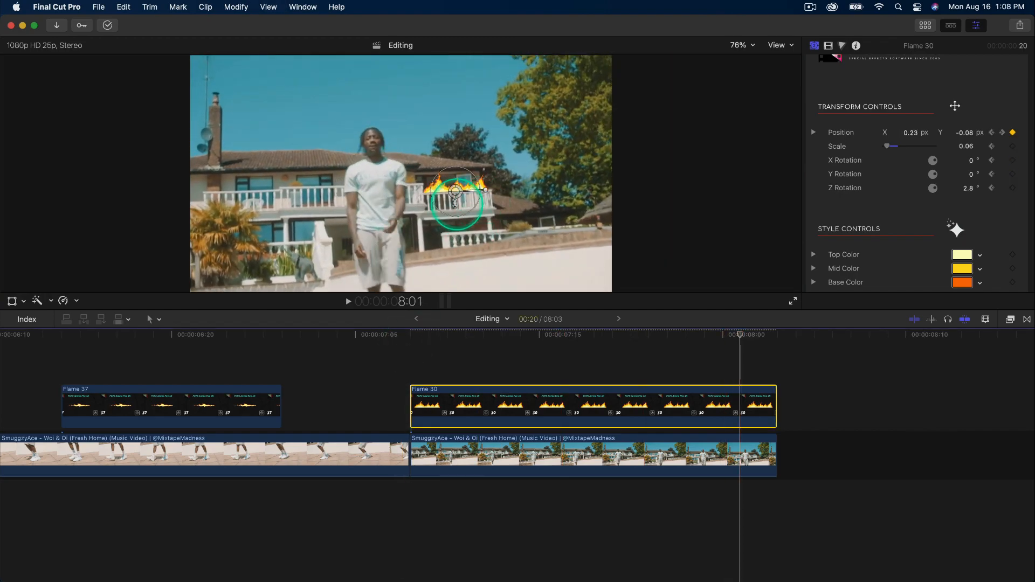
drag(777, 453, 837, 452)
Step: Fit the whole edit in the timeline and play it from the beginning to review all the fire effects
key(shift+z)
key(Home)
key(space)
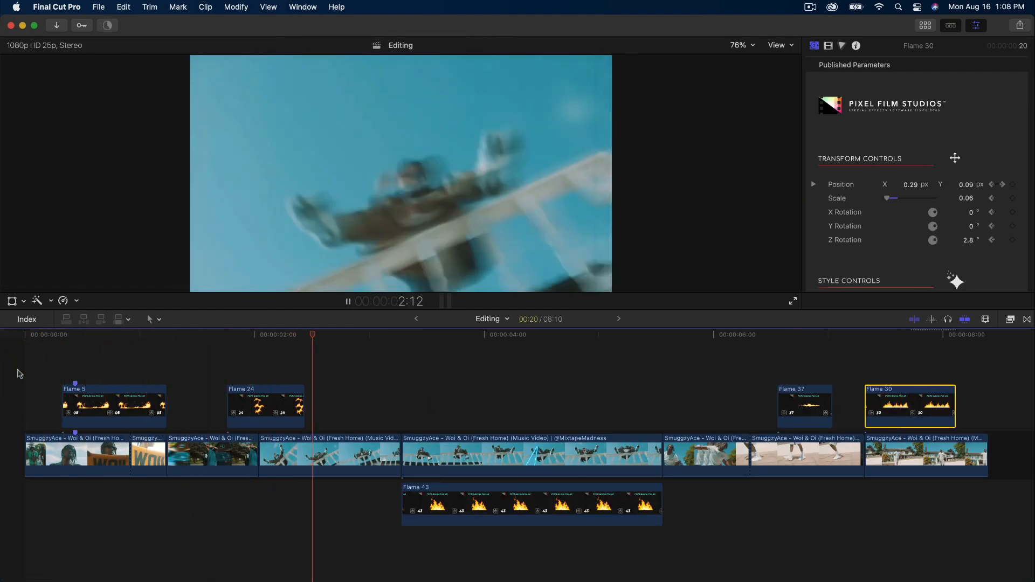
scroll(365, 409, right, 5)
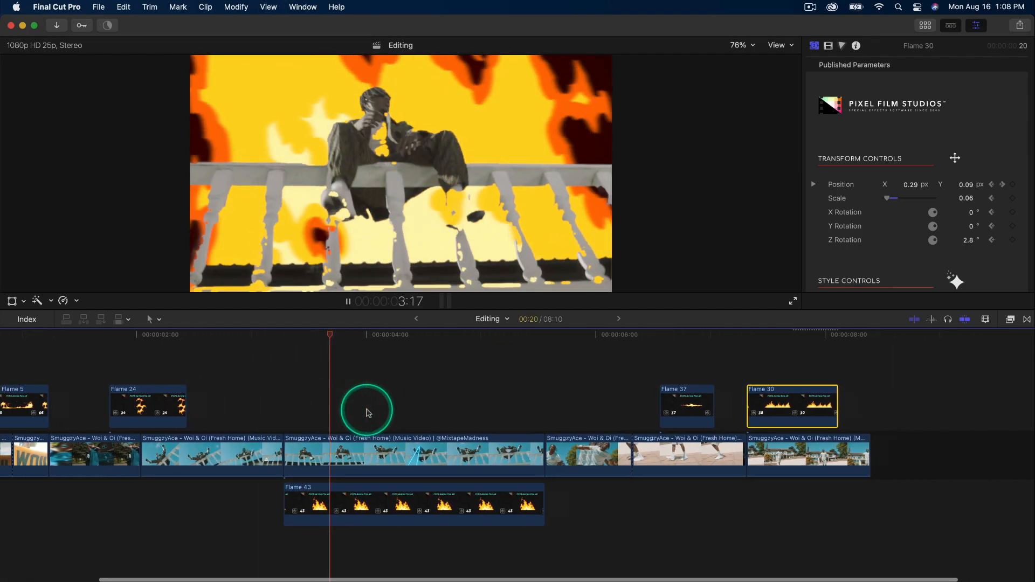
key(space)
key(space)
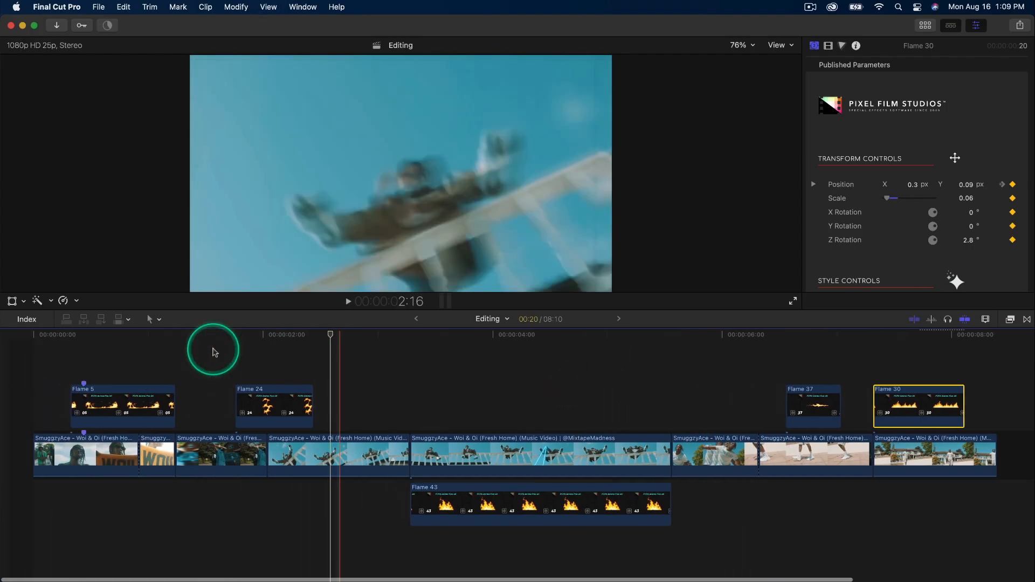
Step: Scrub and play the opening clips to review the pink and blue flames of Flame 5 and Flame 24
drag(258, 340, 218, 358)
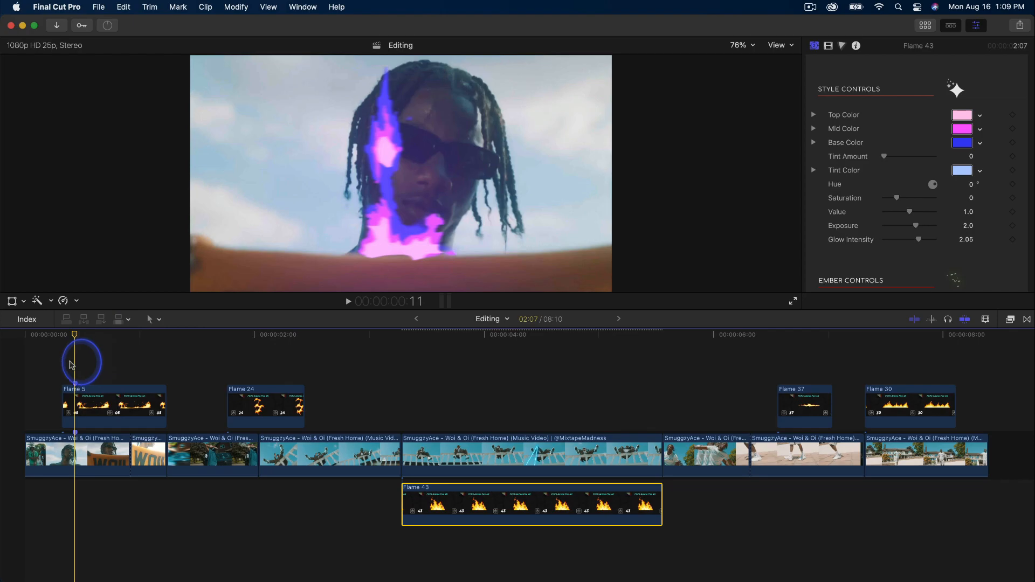
drag(70, 362, 56, 363)
key(space)
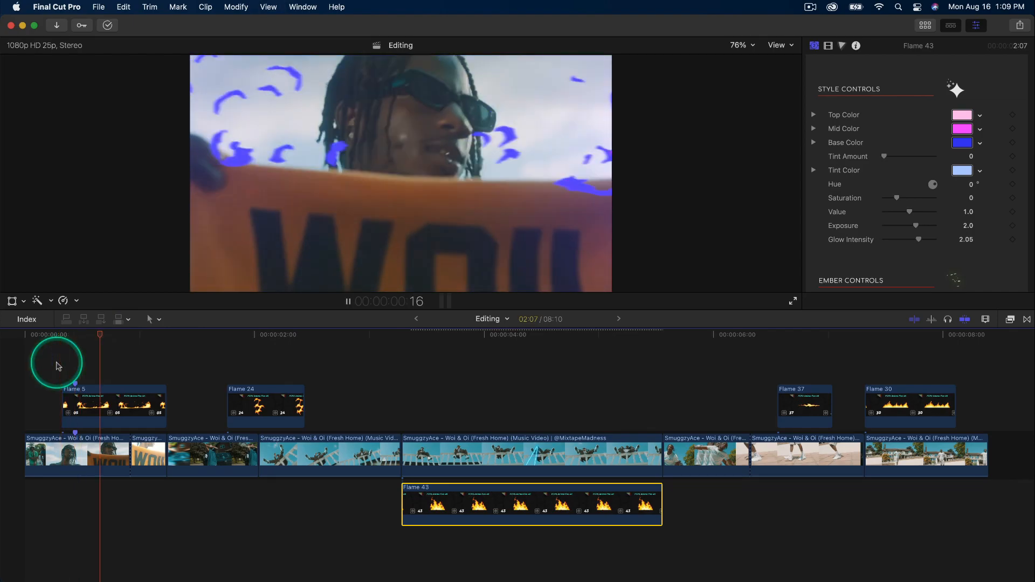
click(196, 334)
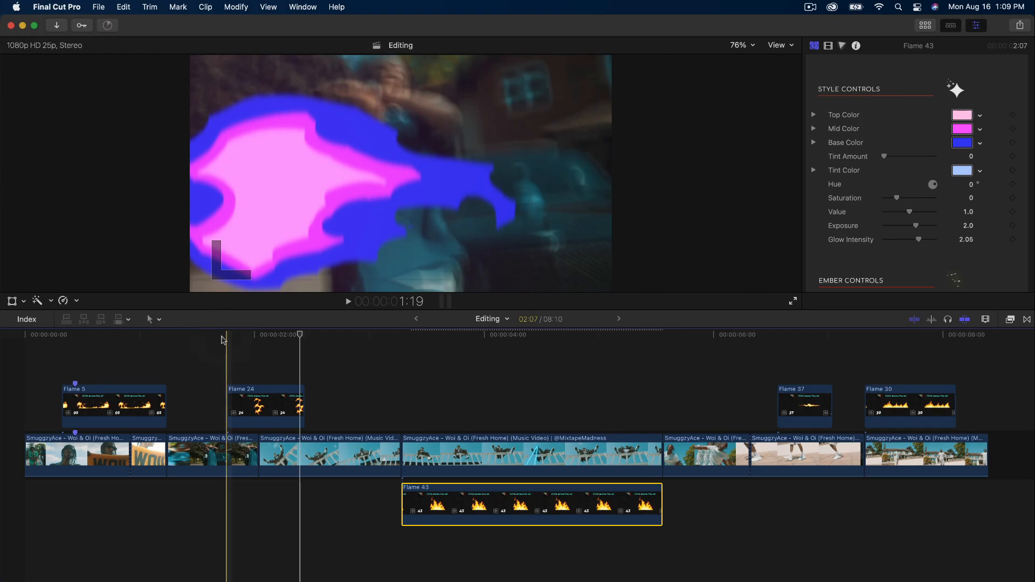
click(86, 335)
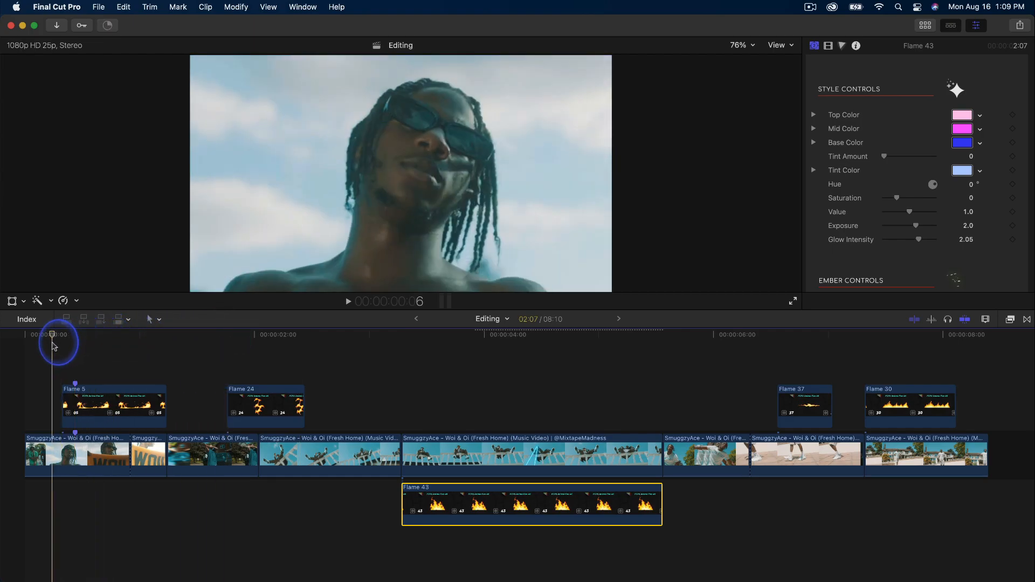
drag(46, 346, 63, 340)
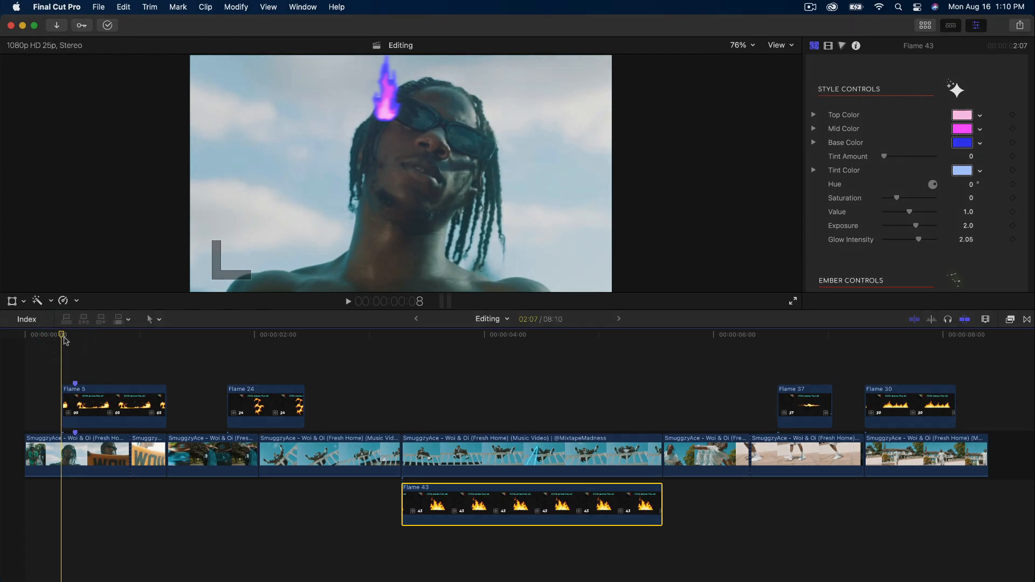